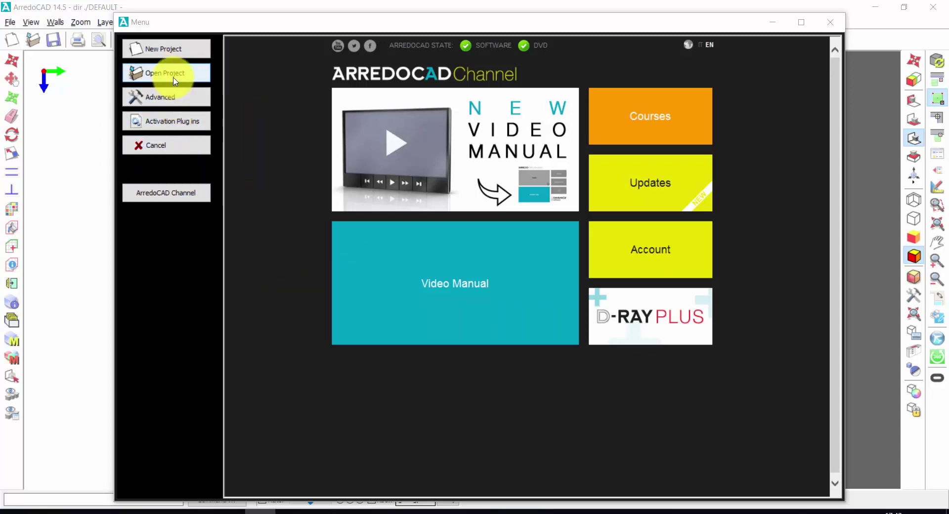
Step: Create a new project for customer STEP 1 dated 30/07/2018
click(159, 50)
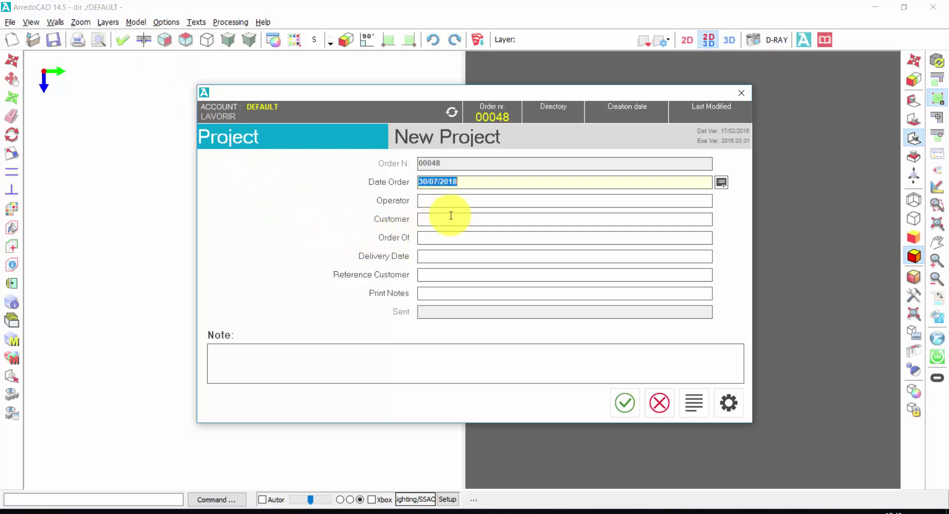
click(482, 219)
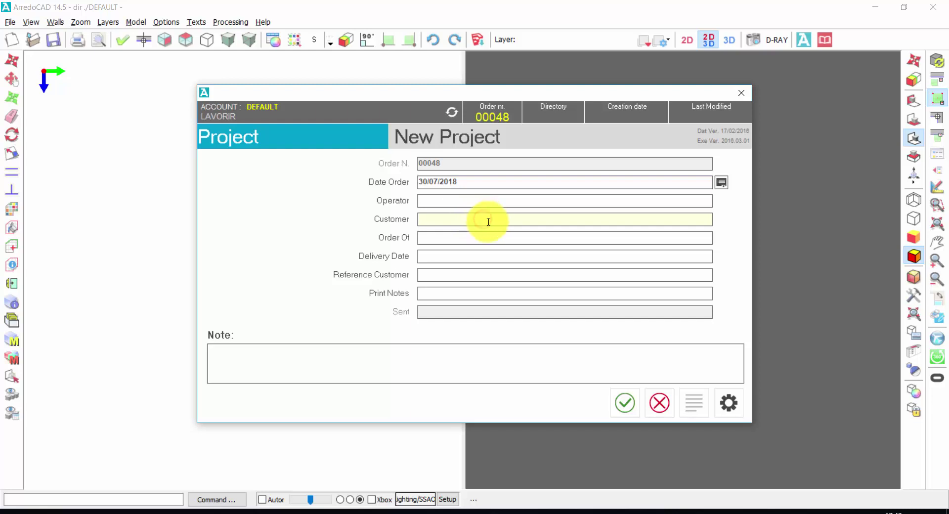
click(487, 236)
click(473, 253)
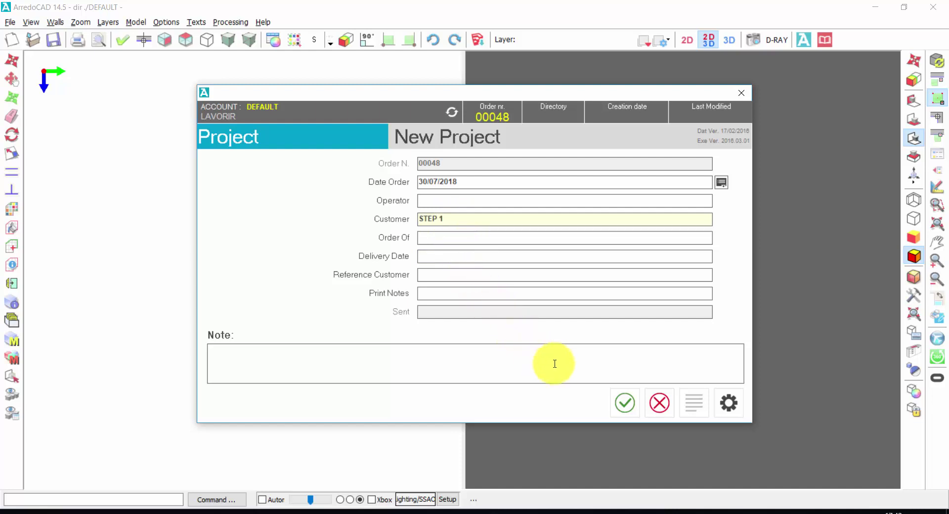
click(623, 406)
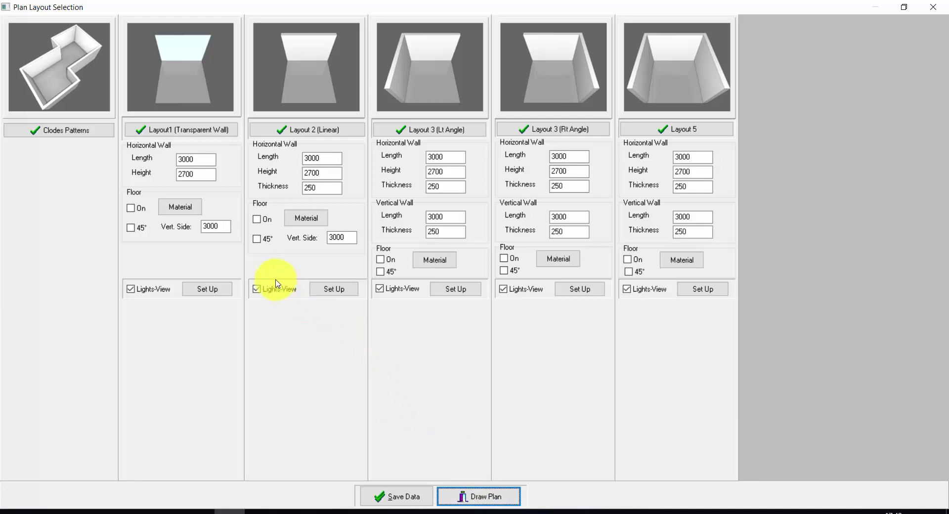
Step: Pick the L-shaped layout from the closed room patterns
click(69, 131)
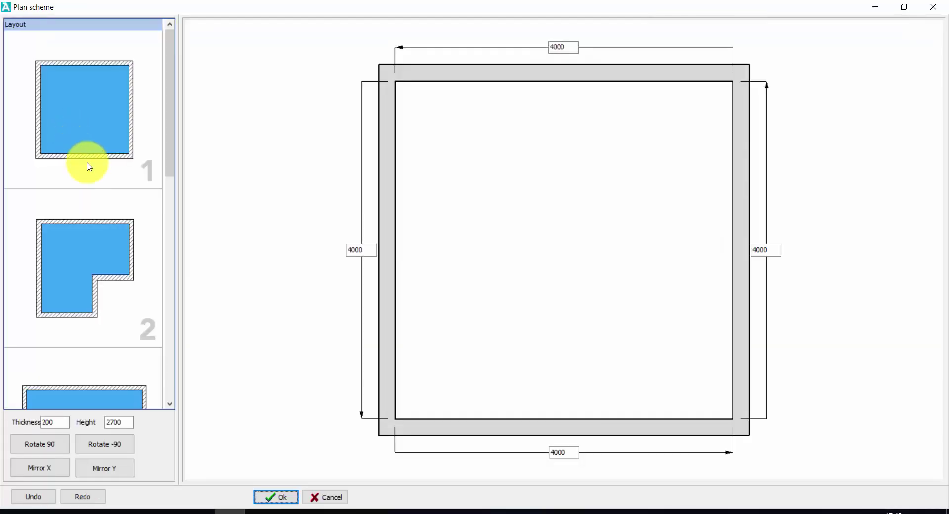
click(91, 157)
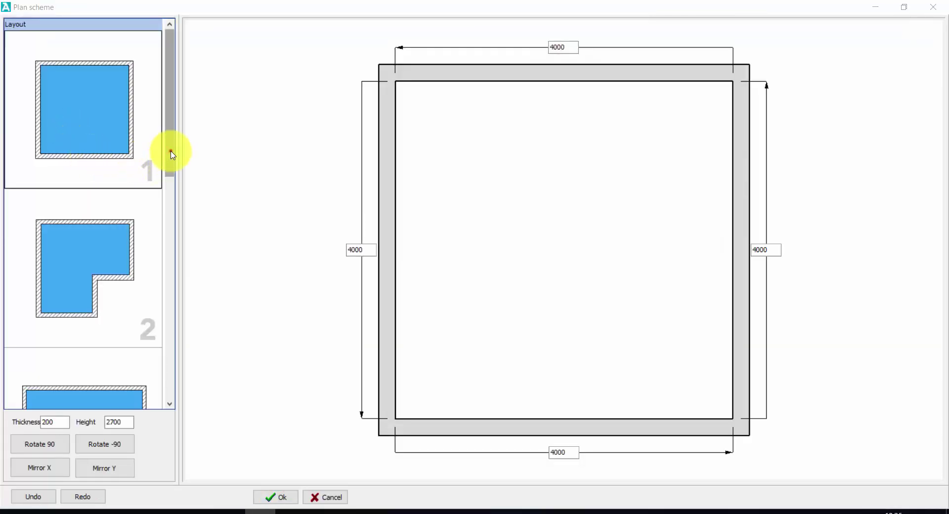
mouse_move(170, 150)
mouse_down()
mouse_move(178, 361)
mouse_move(159, 153)
mouse_up()
click(91, 257)
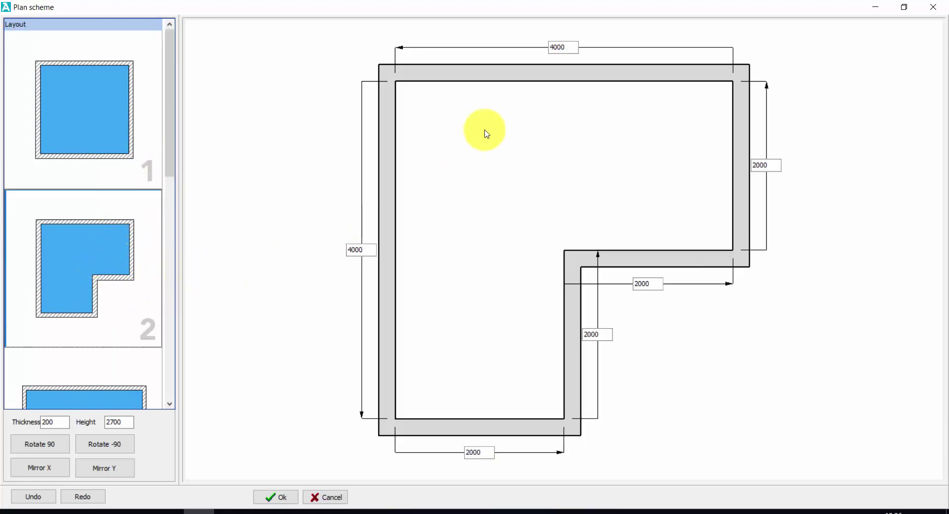
Step: Set the top wall length to 10000 and the right wall length to 3000
click(568, 48)
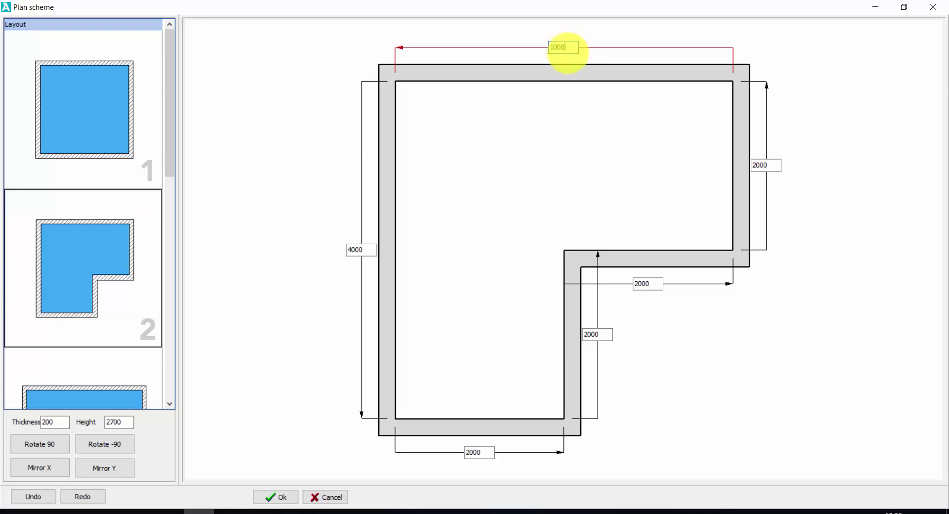
text(10000)
key(Return)
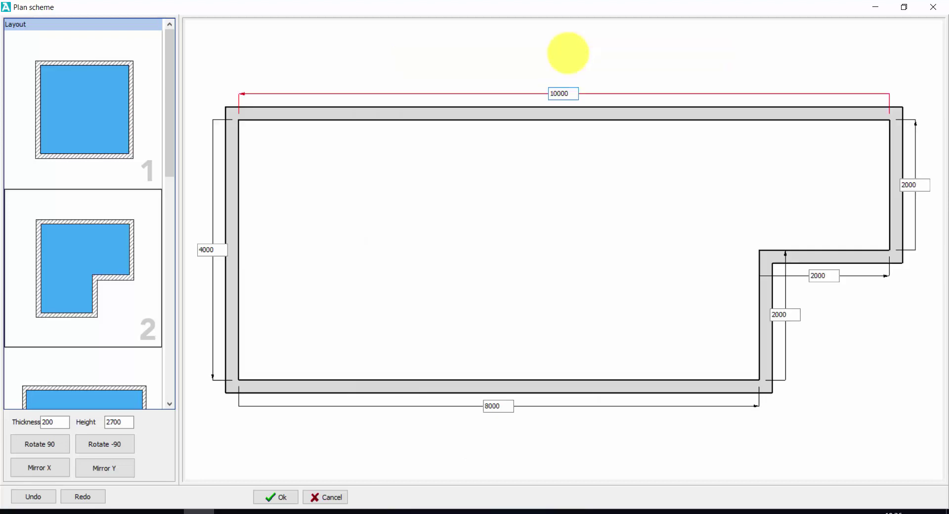
click(569, 92)
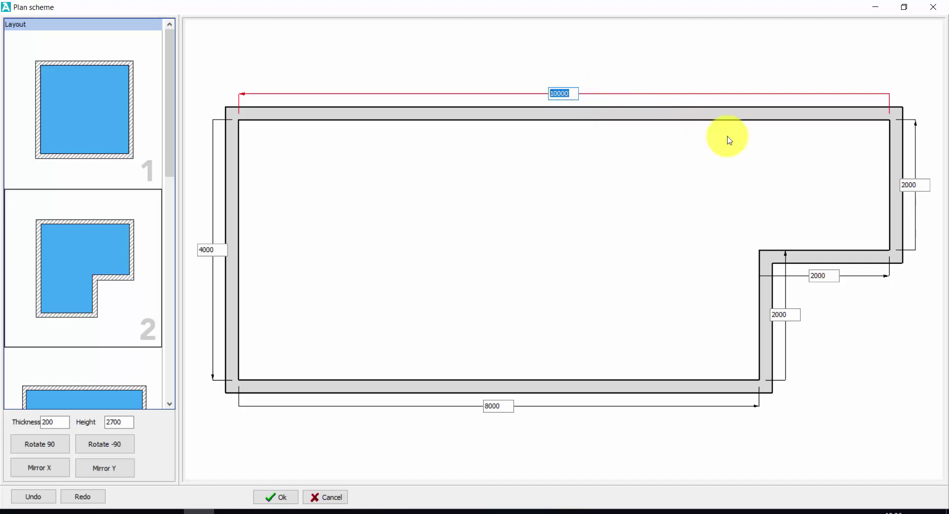
click(919, 186)
double_click(914, 186)
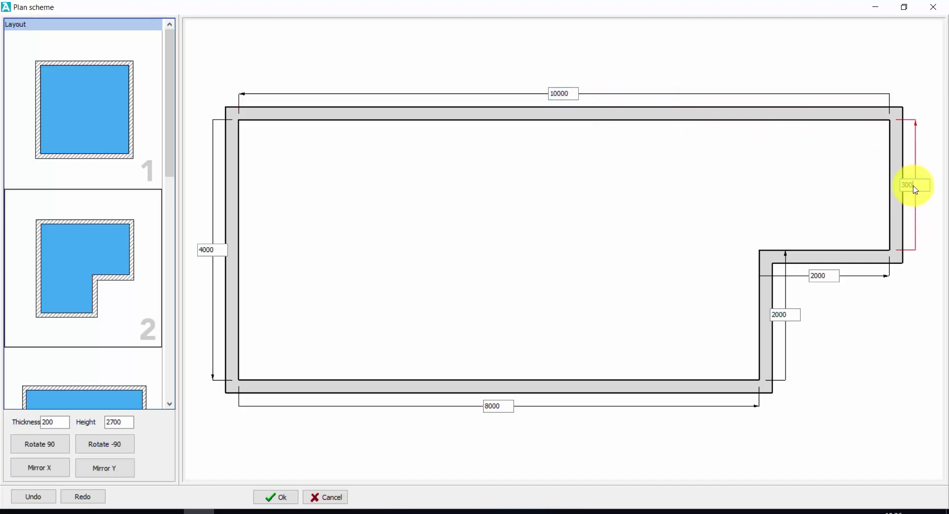
text(3000)
key(Return)
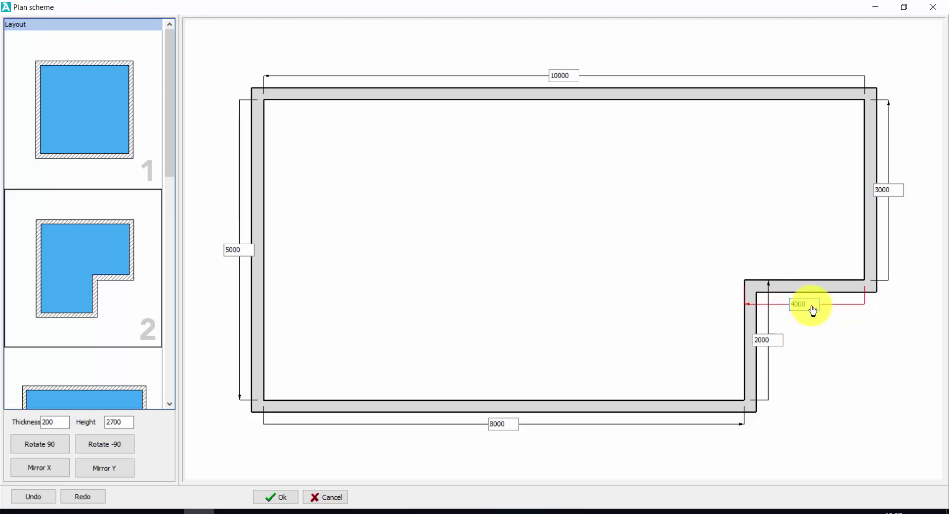
Step: Make the notch 4000 wide and 3000 deep
key(Return)
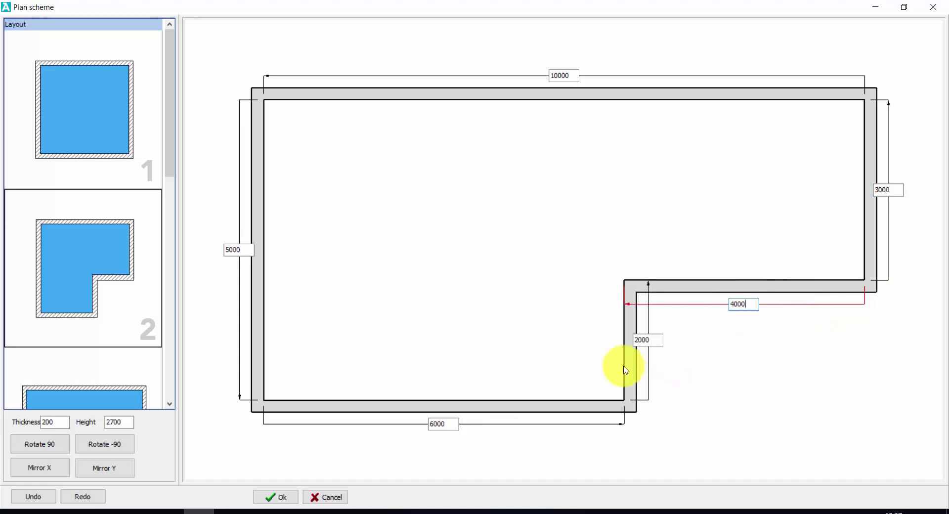
click(651, 345)
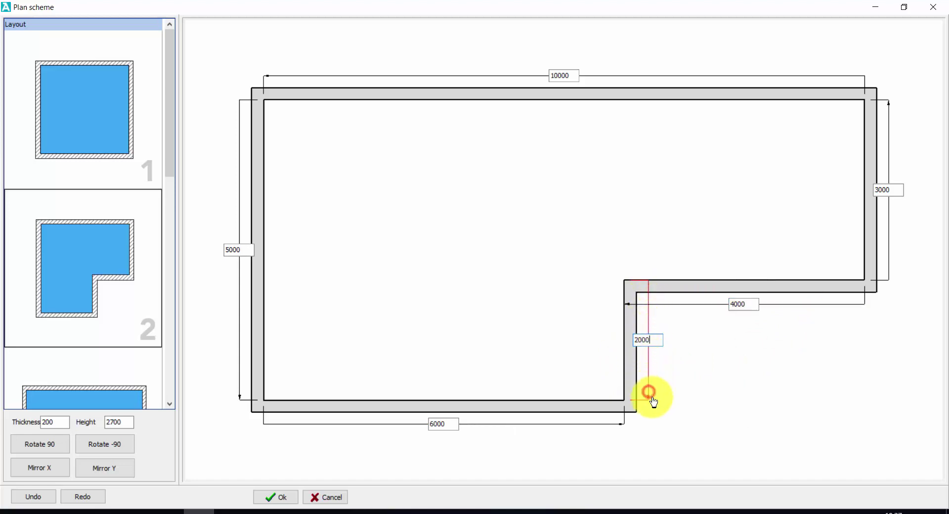
double_click(652, 340)
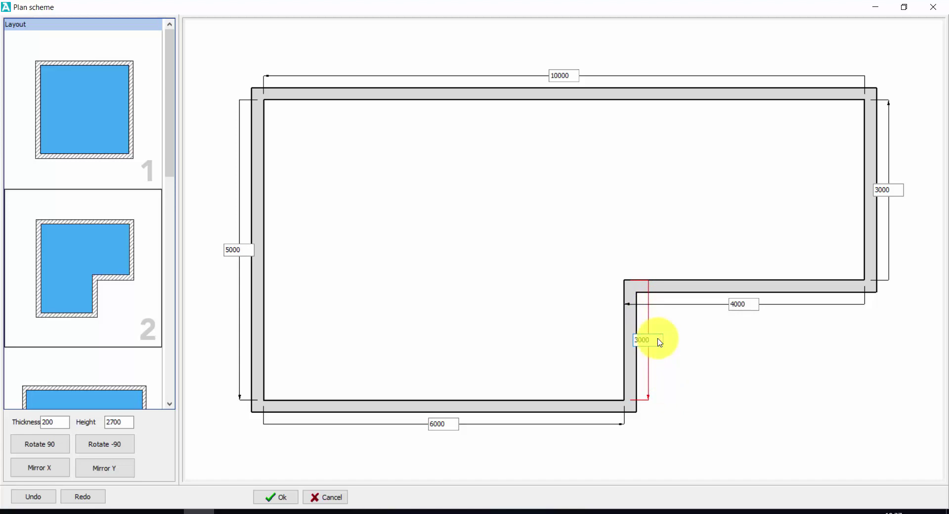
text(3000)
key(Return)
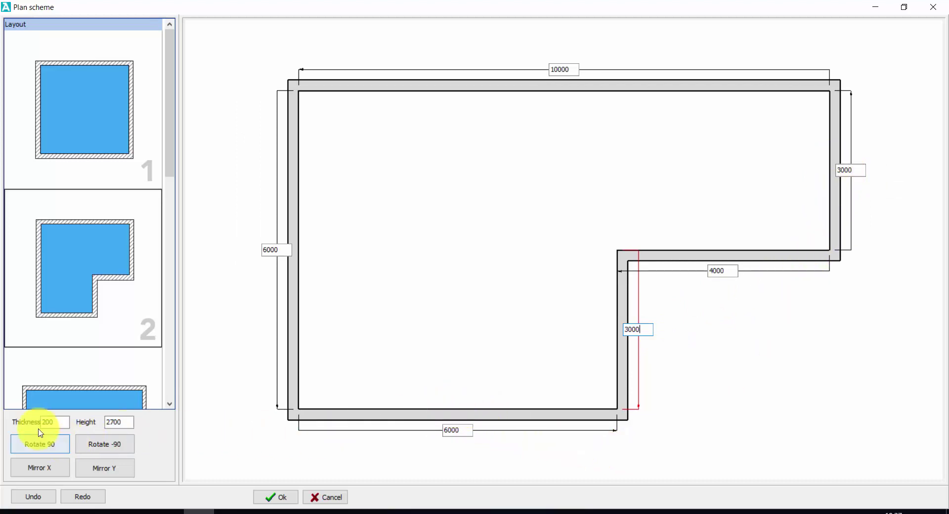
Step: Give the L-shaped room 250 thick, 2800 high walls and place it unrotated in the drawing
double_click(55, 426)
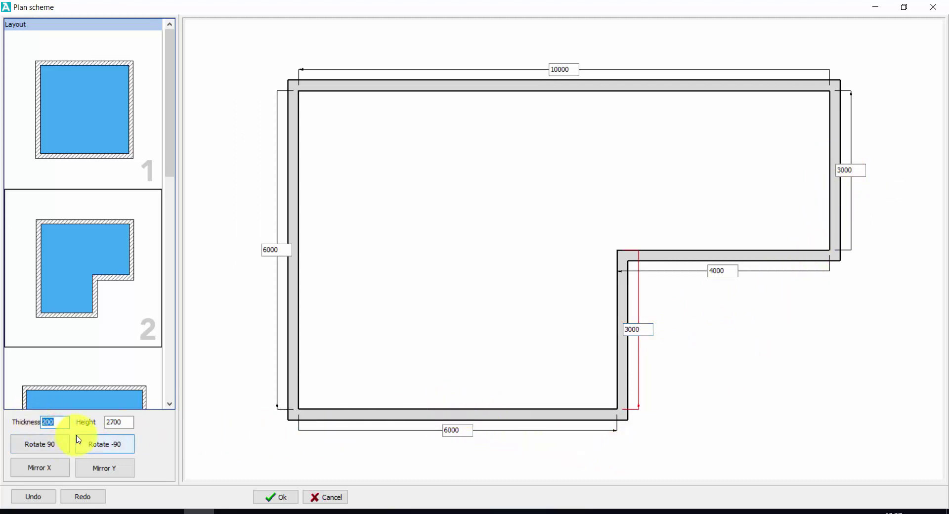
text(250)
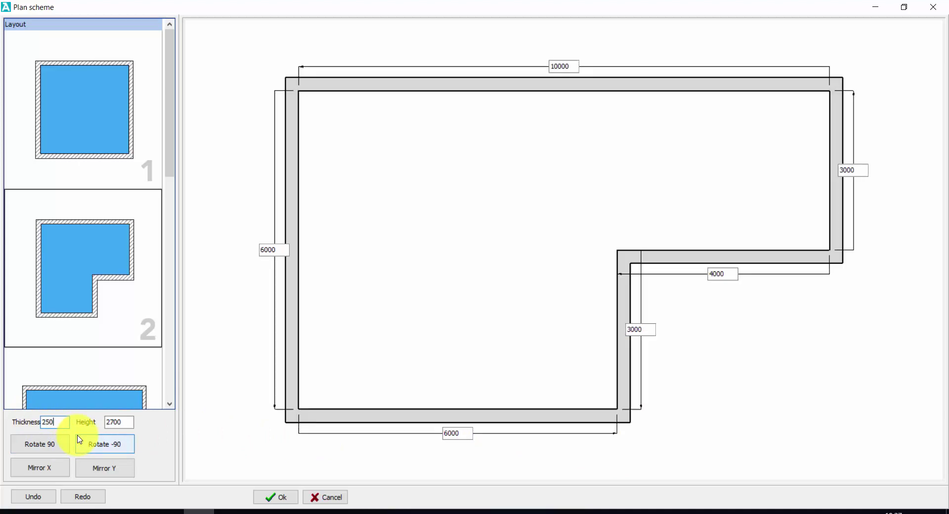
double_click(121, 422)
text(2800)
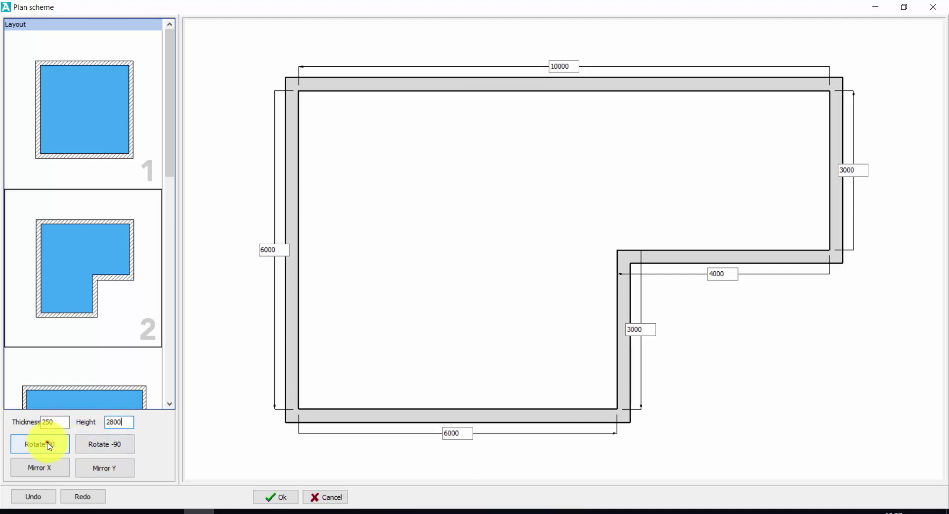
click(73, 445)
click(79, 444)
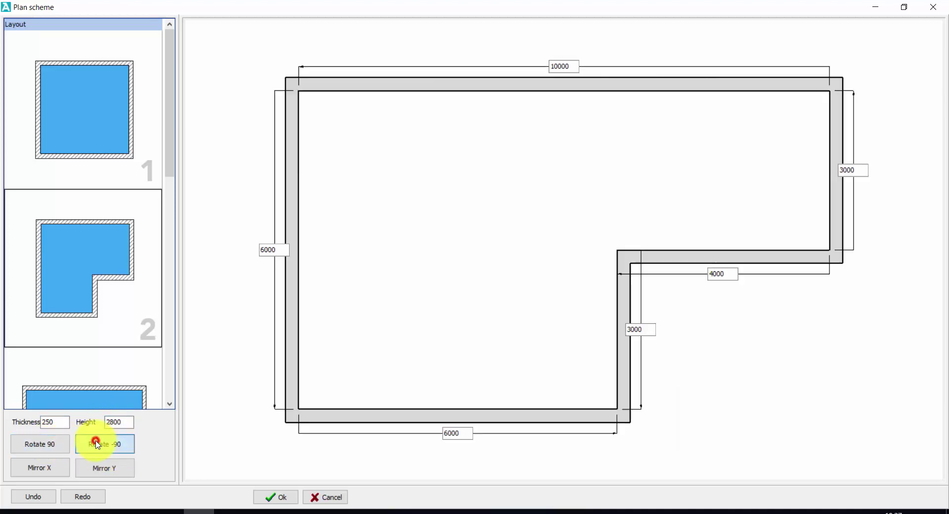
click(48, 468)
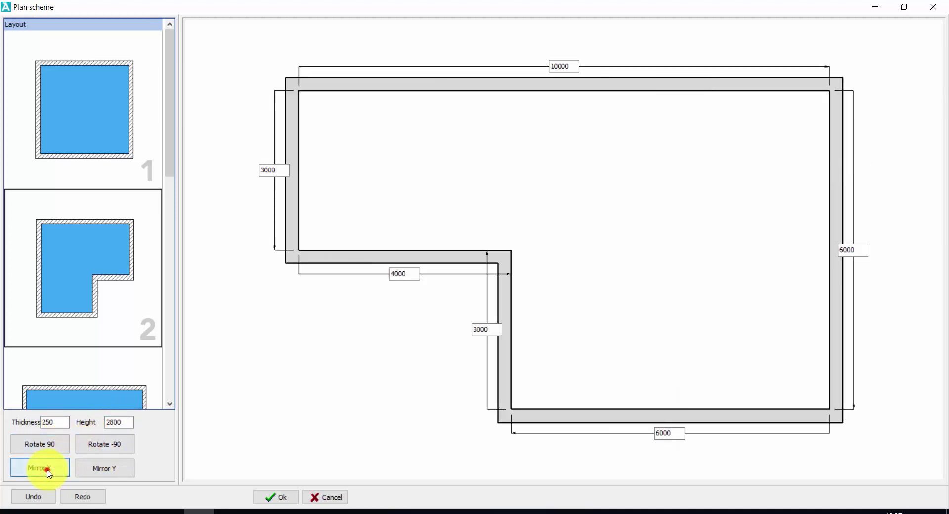
click(48, 470)
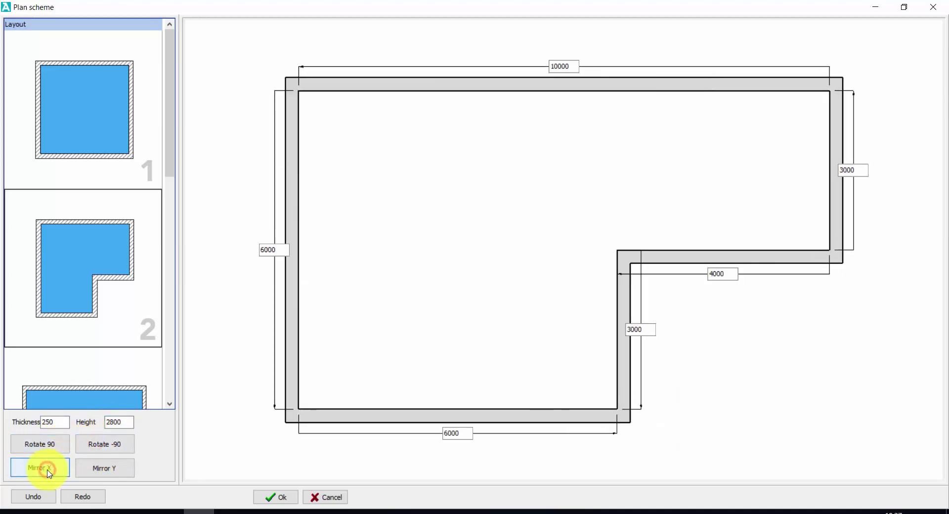
click(280, 498)
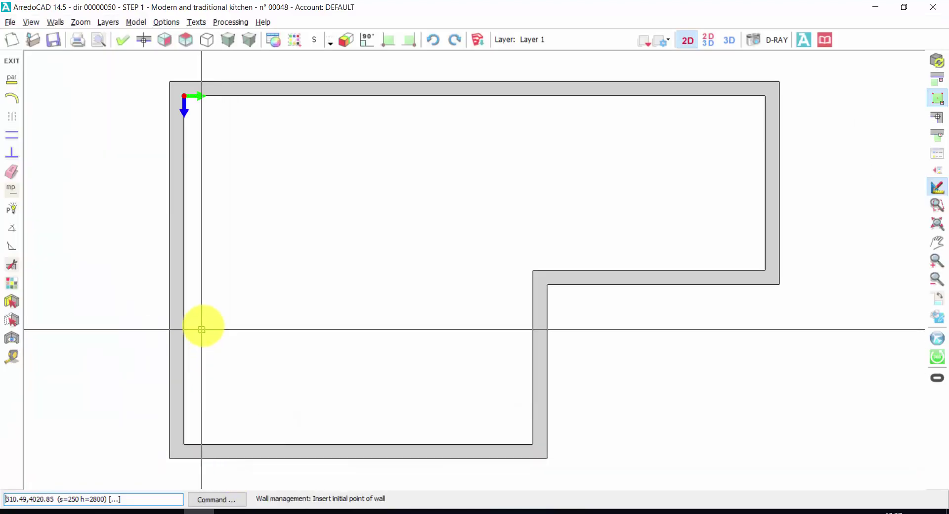
Step: Start a right-angle-constrained wall from the notch's inner corner at 6000,3000
click(937, 189)
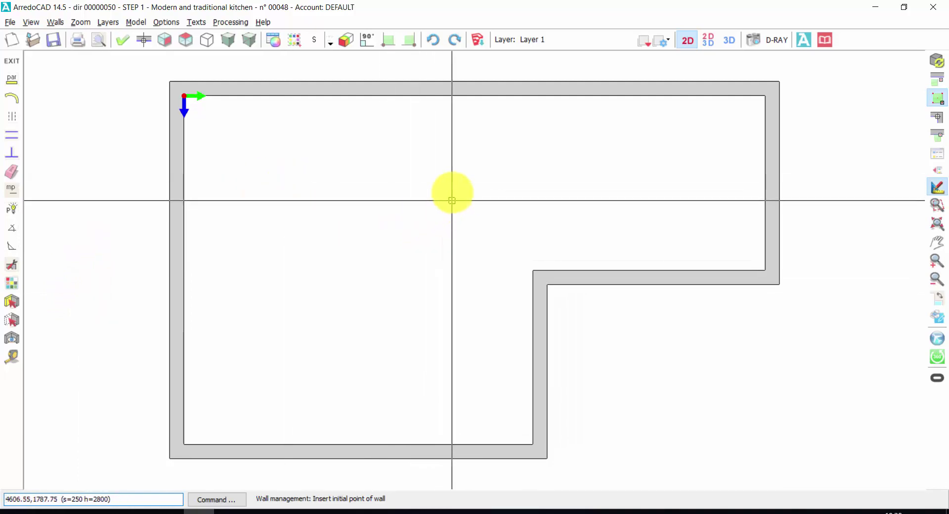
click(533, 269)
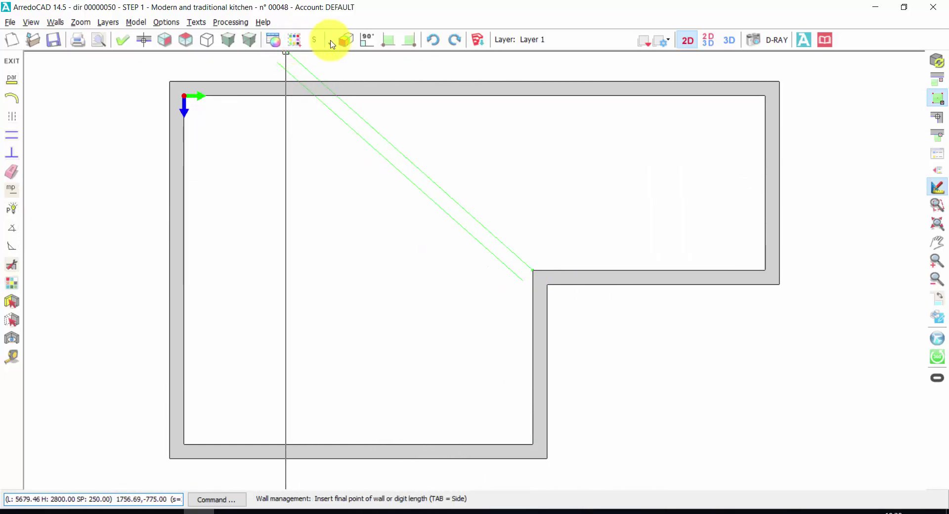
click(368, 42)
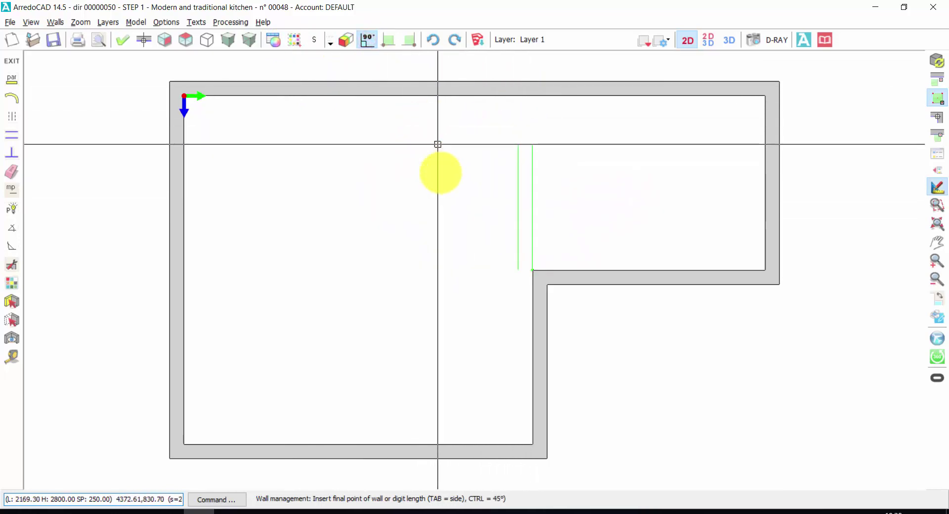
Step: Set the new wall's thickness to 120 and height to 2800
click(12, 80)
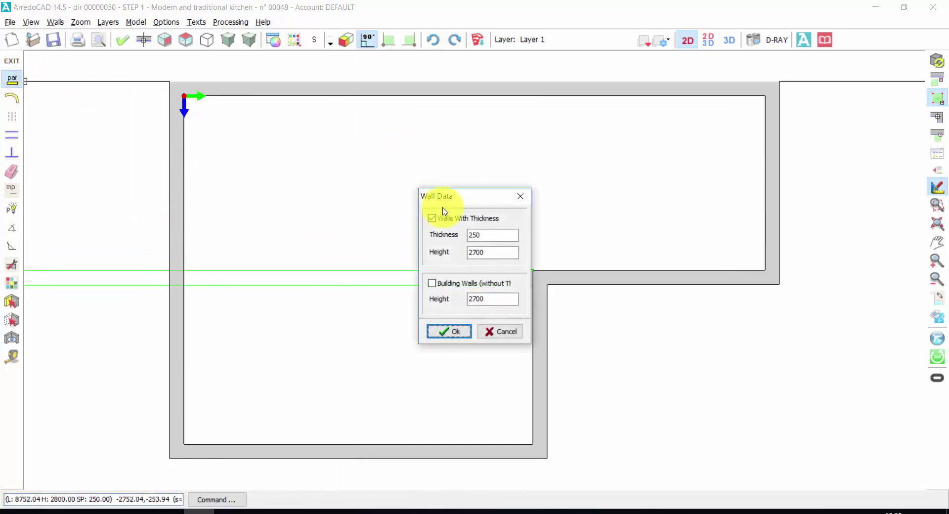
double_click(482, 236)
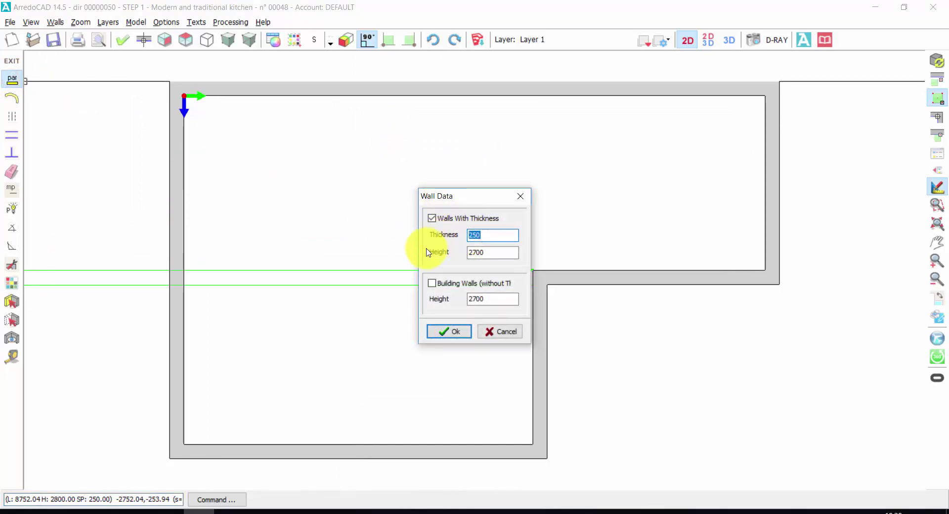
text(120)
double_click(494, 253)
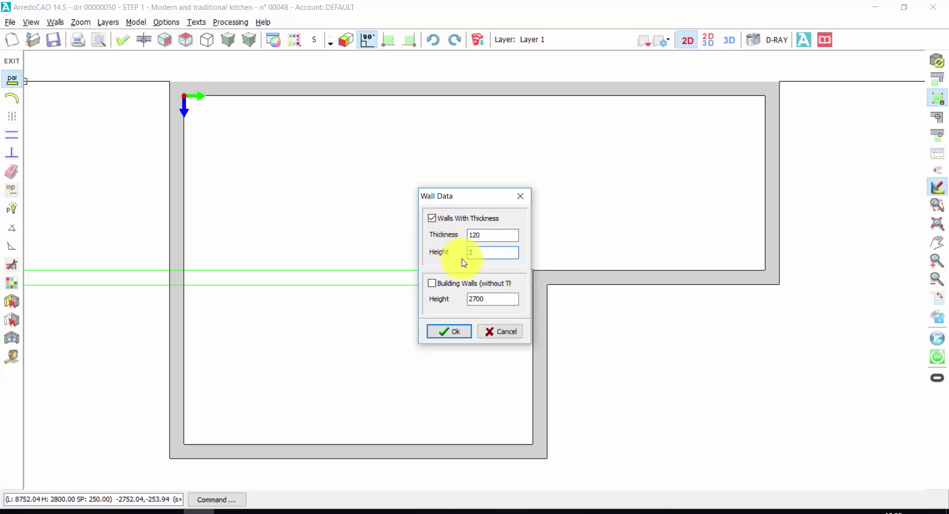
click(458, 331)
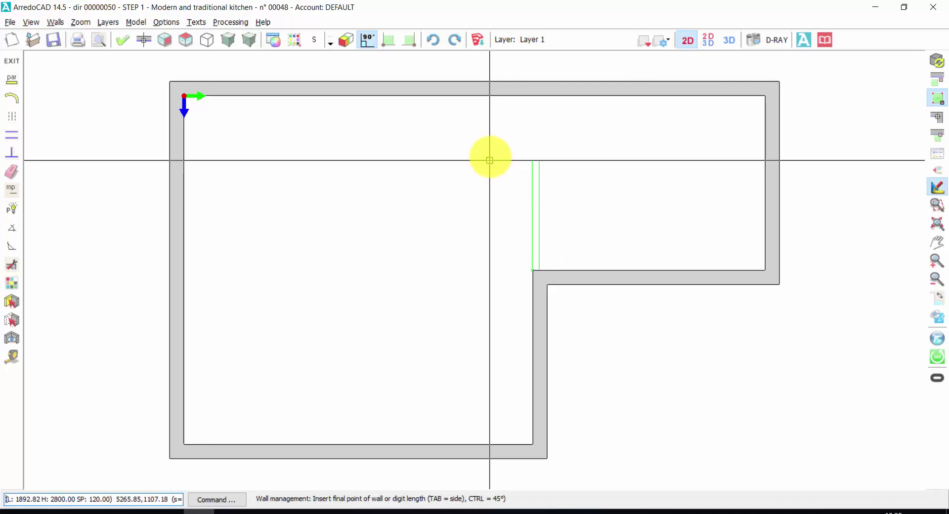
Step: End the divider wall on the top wall and leave wall editing
click(541, 91)
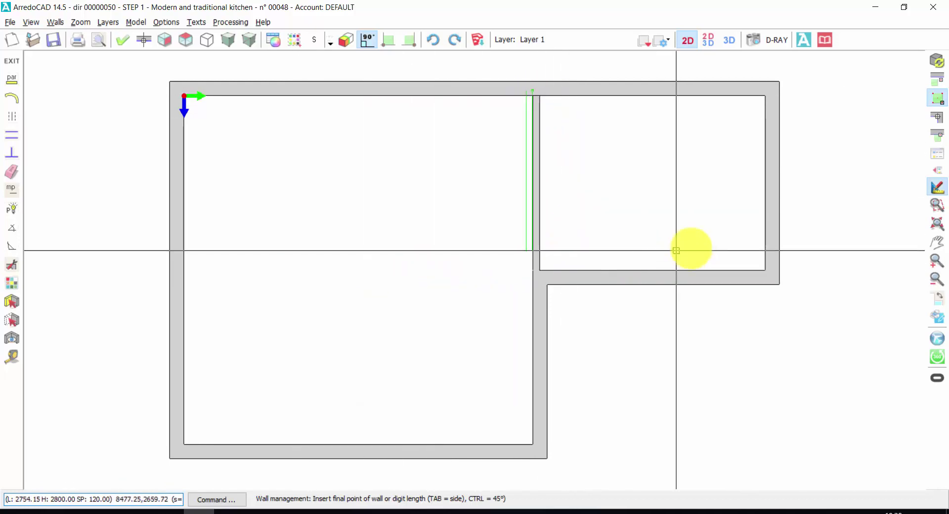
right_click(416, 231)
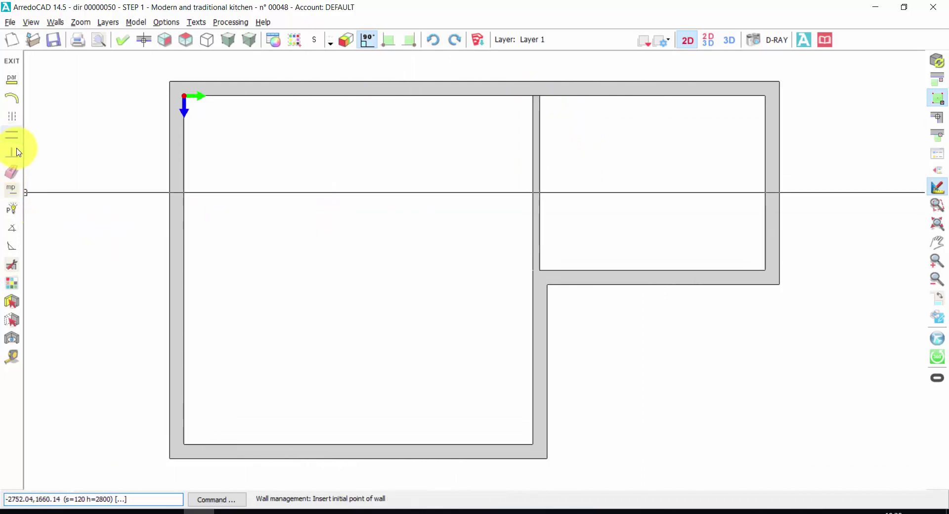
click(13, 173)
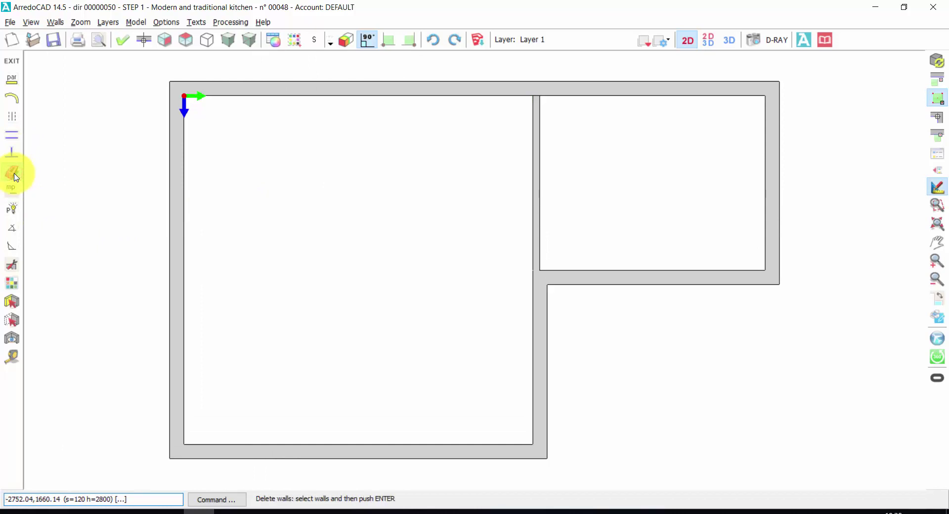
right_click(115, 189)
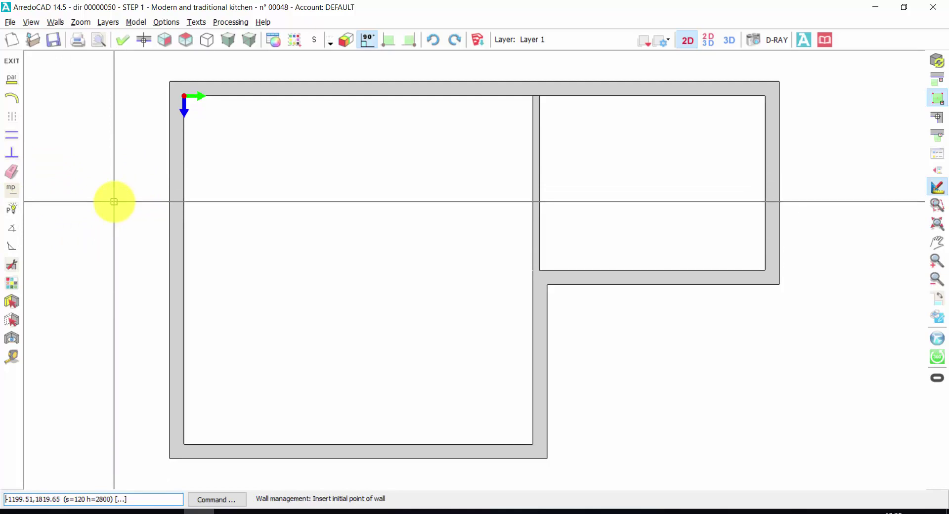
click(12, 63)
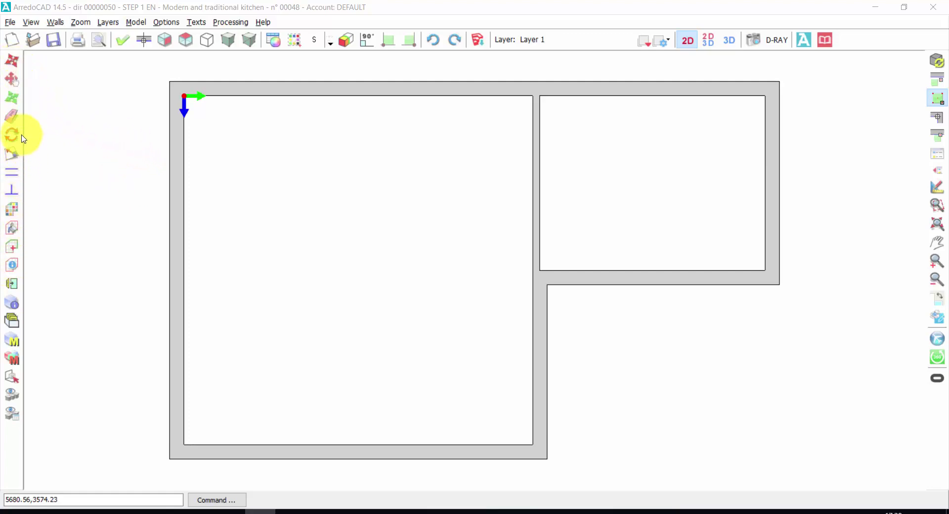
click(95, 128)
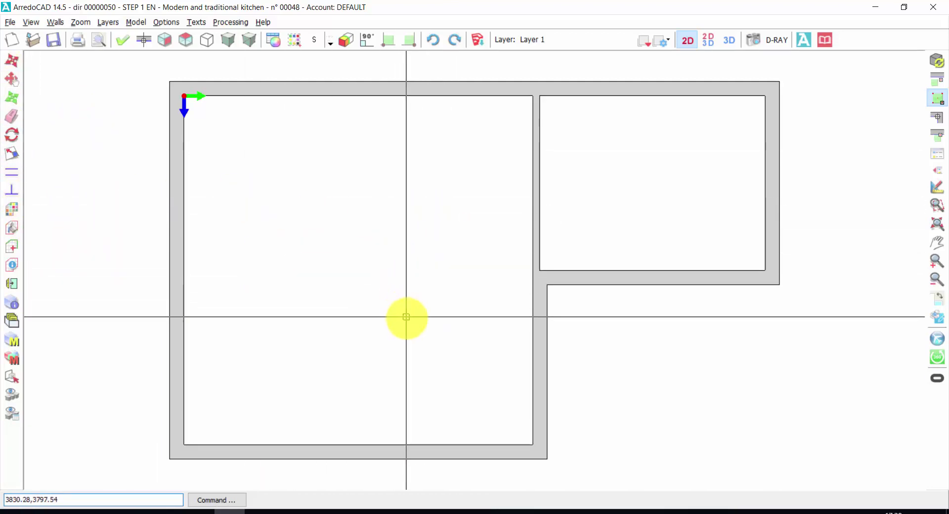
scroll(405, 319, up, 4)
scroll(406, 322, down, 8)
scroll(407, 322, down, 4)
scroll(405, 322, up, 5)
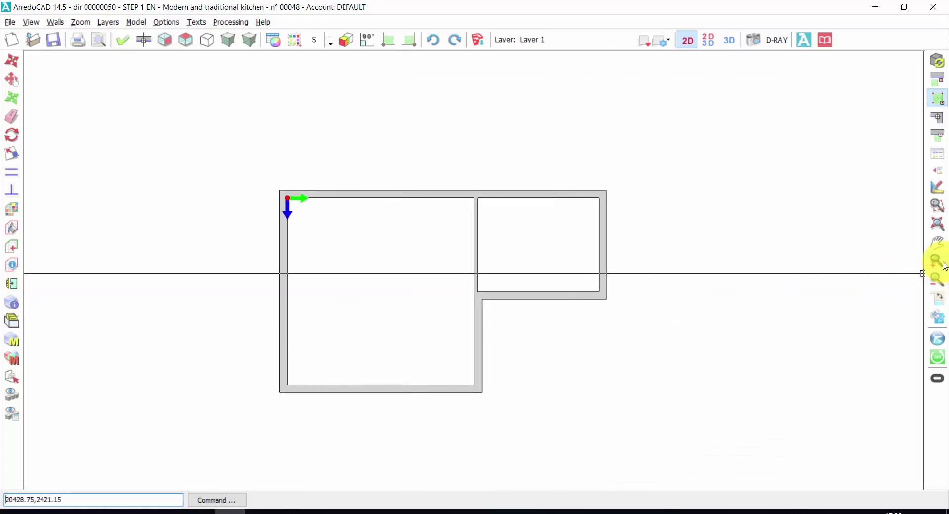
scroll(615, 296, down, 2)
scroll(601, 298, up, 5)
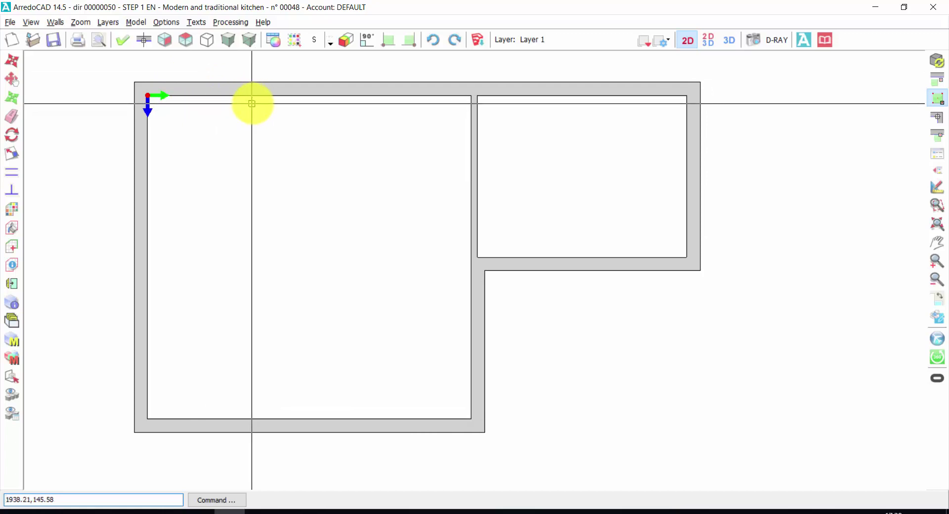
Step: Make the large room's left wall the working wall
click(144, 41)
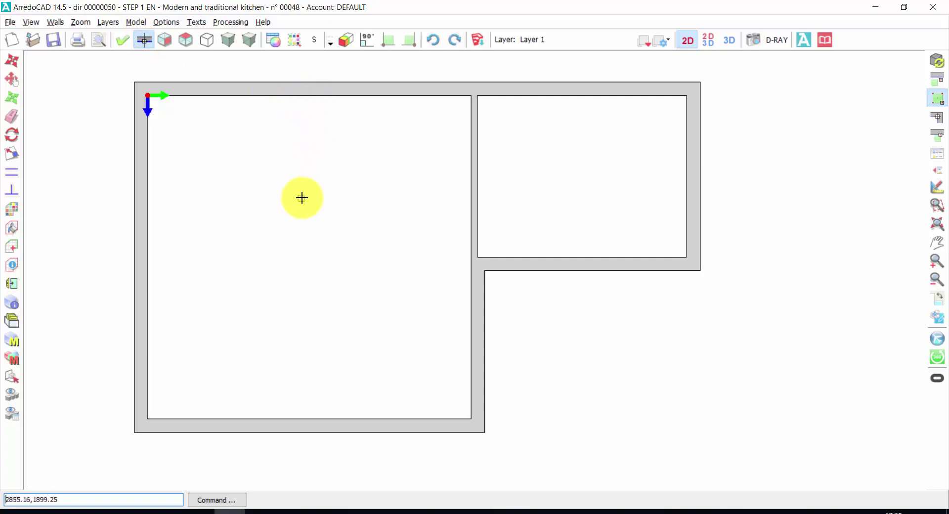
click(148, 227)
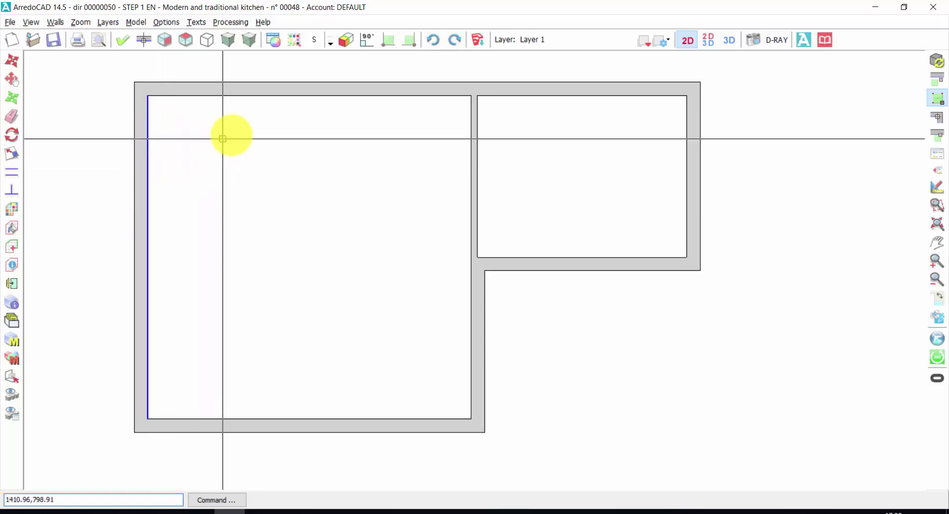
Step: Show the left working wall as a front elevation, 6000 wide
click(165, 40)
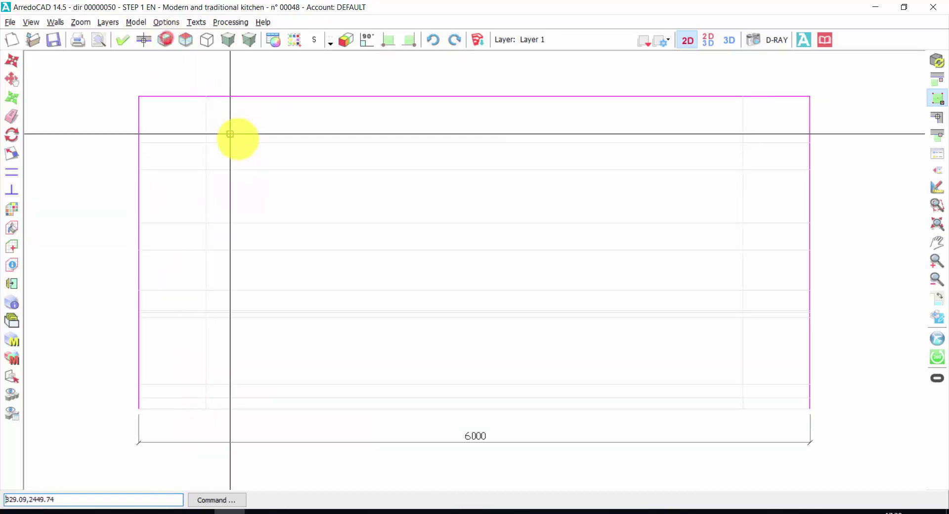
click(187, 40)
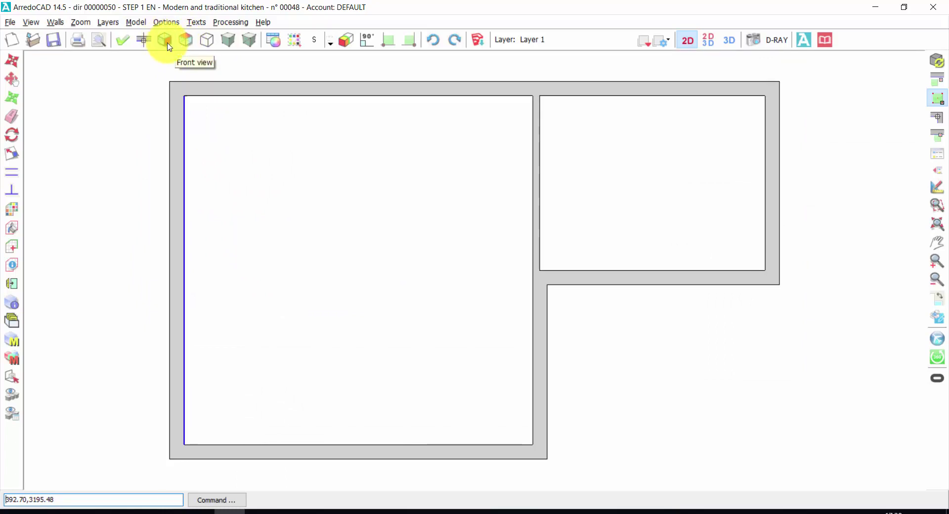
click(166, 41)
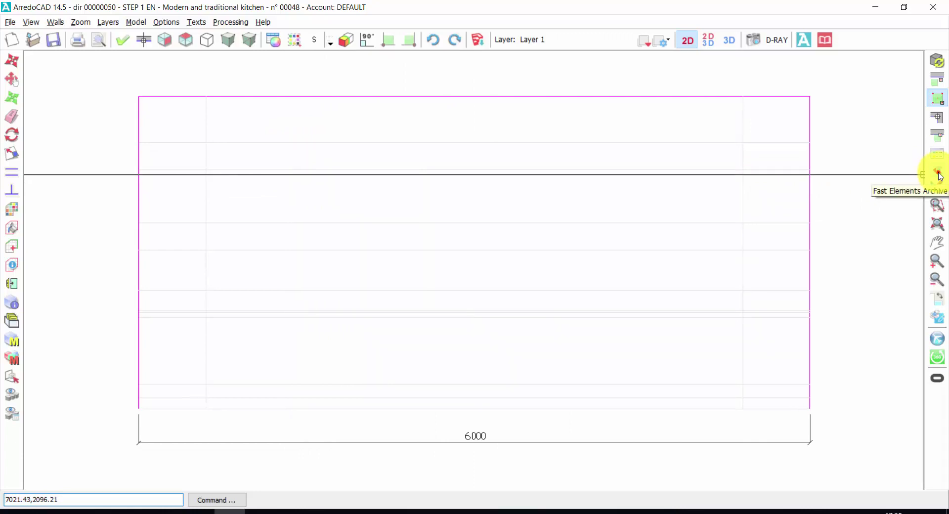
Step: Select Armored Door Cm 120 Rh from Shared Accessories > Doors > Armoured Doors
click(939, 174)
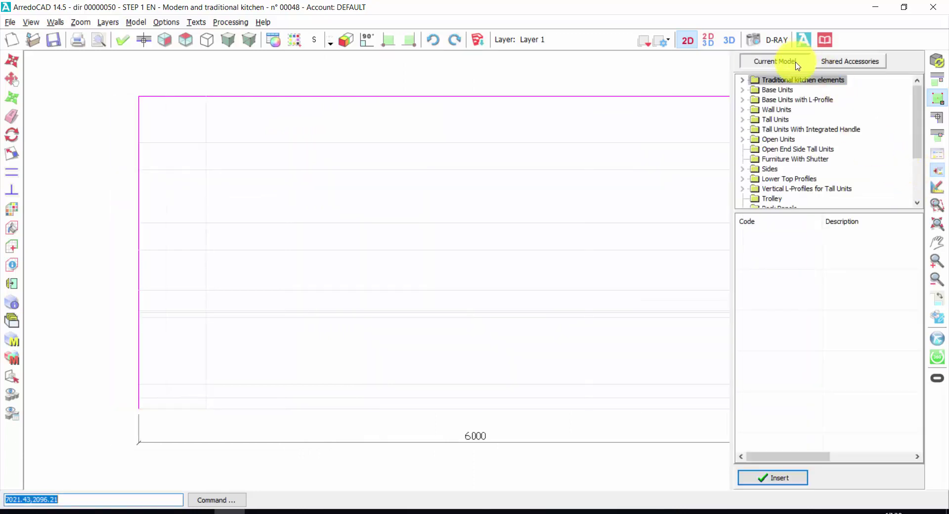
click(842, 66)
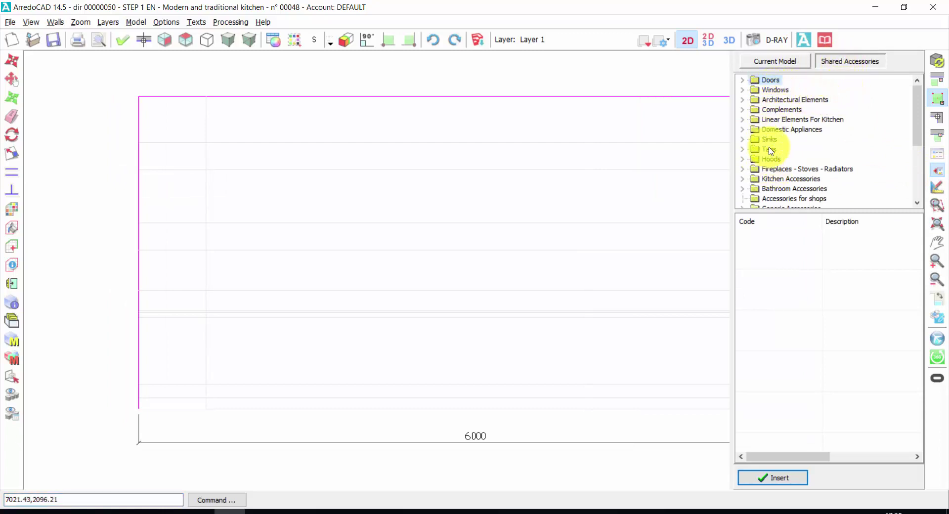
click(744, 80)
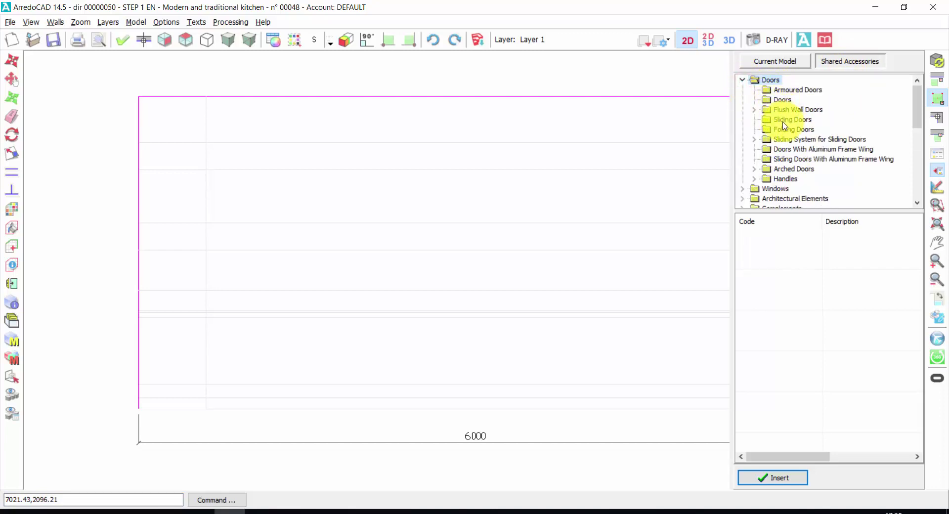
click(786, 92)
click(786, 100)
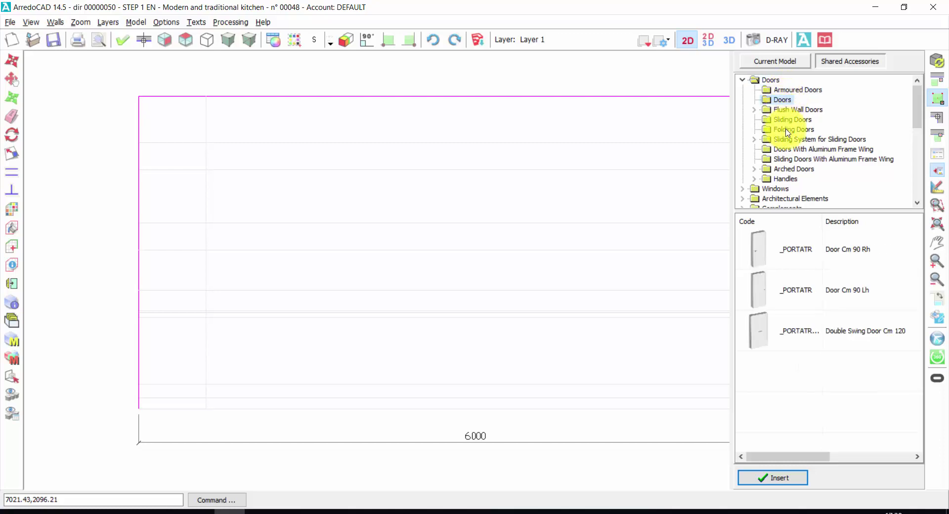
click(786, 90)
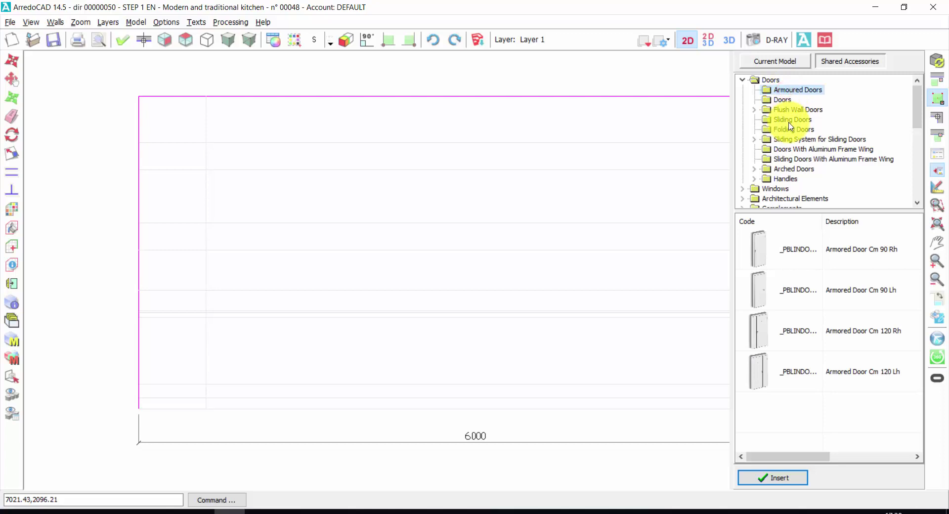
click(806, 339)
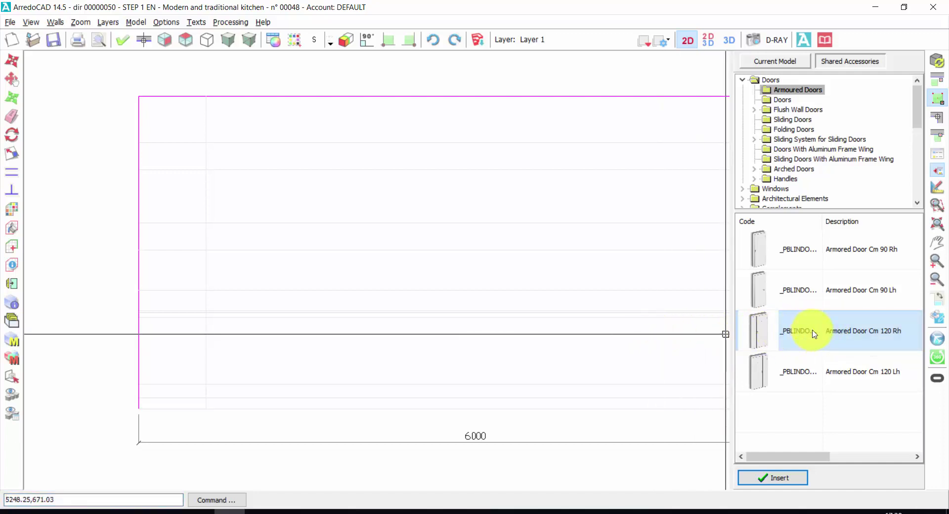
Step: Insert the 120 cm armoured door on the wall and give it a lever handle
click(814, 331)
click(780, 477)
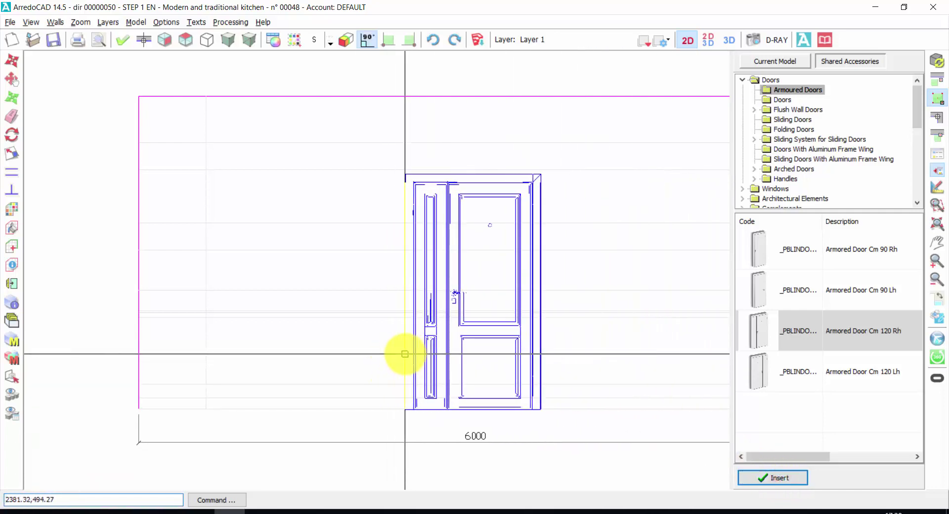
click(405, 354)
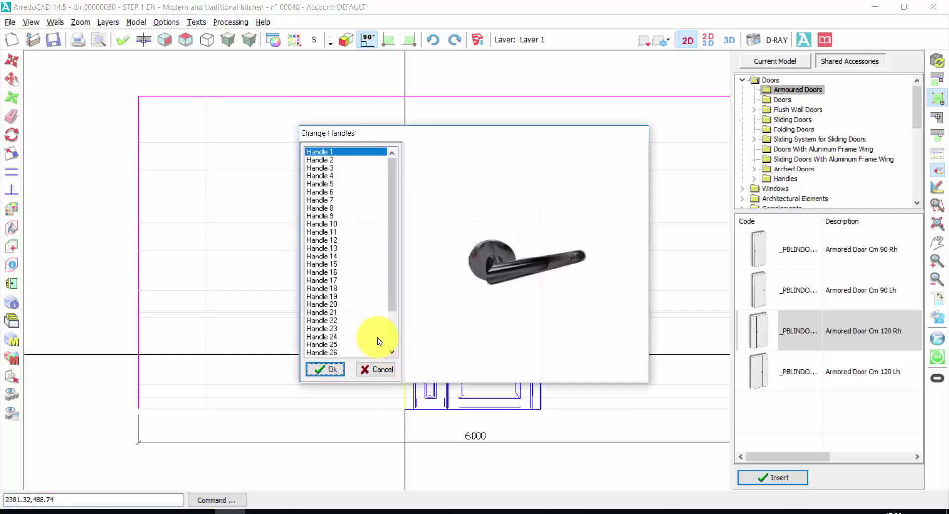
click(319, 215)
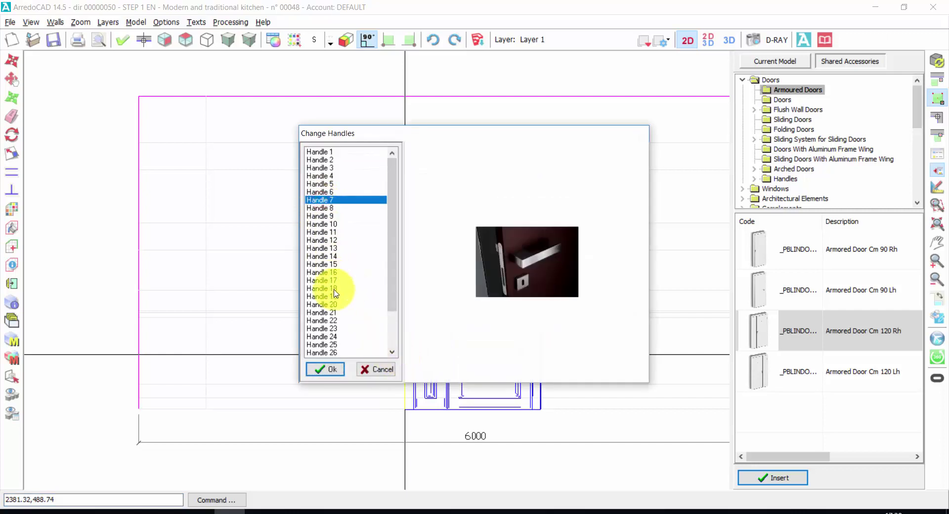
click(324, 369)
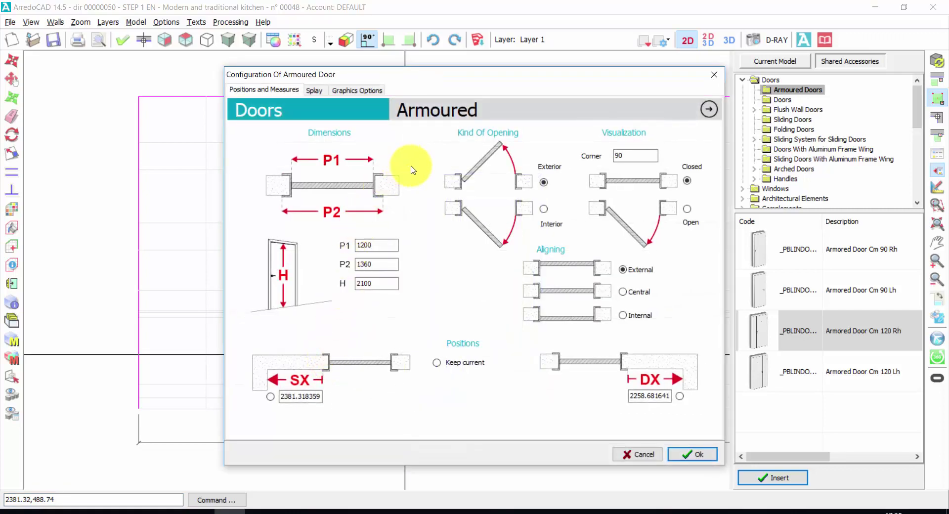
Step: Set the armoured door to open inward, aligned to the internal wall face, with a 900 leaf
click(543, 212)
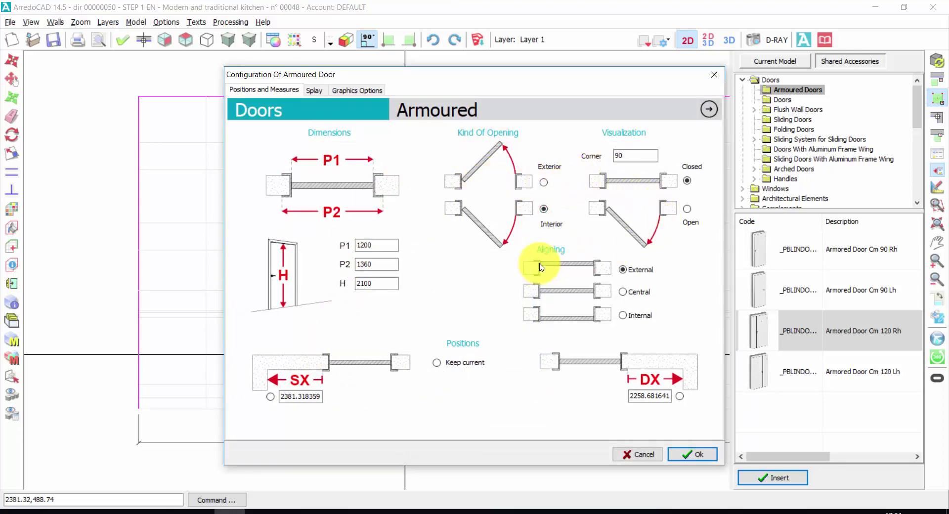
click(624, 315)
double_click(372, 246)
double_click(366, 264)
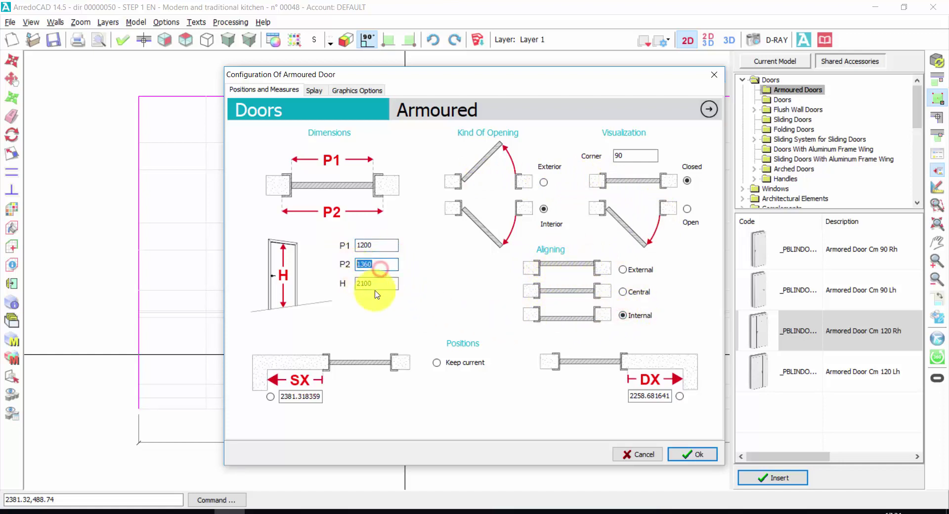
click(269, 397)
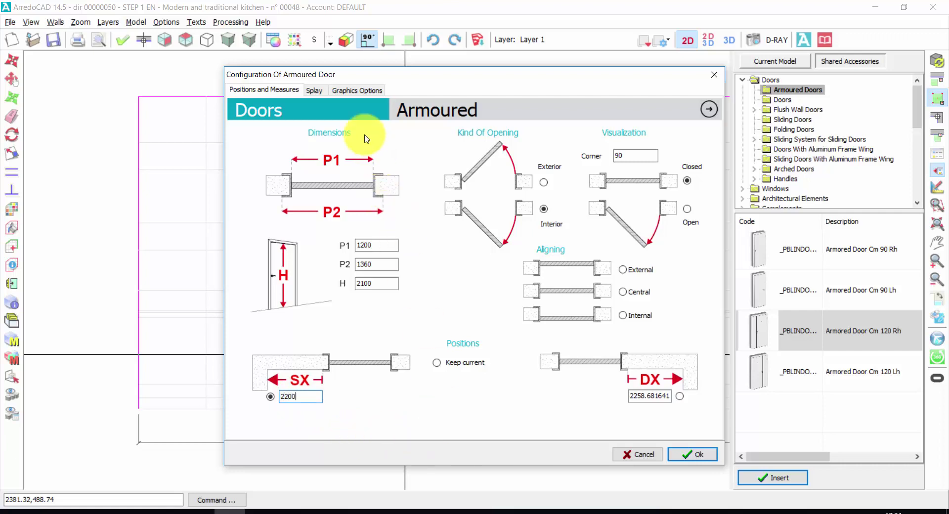
click(316, 89)
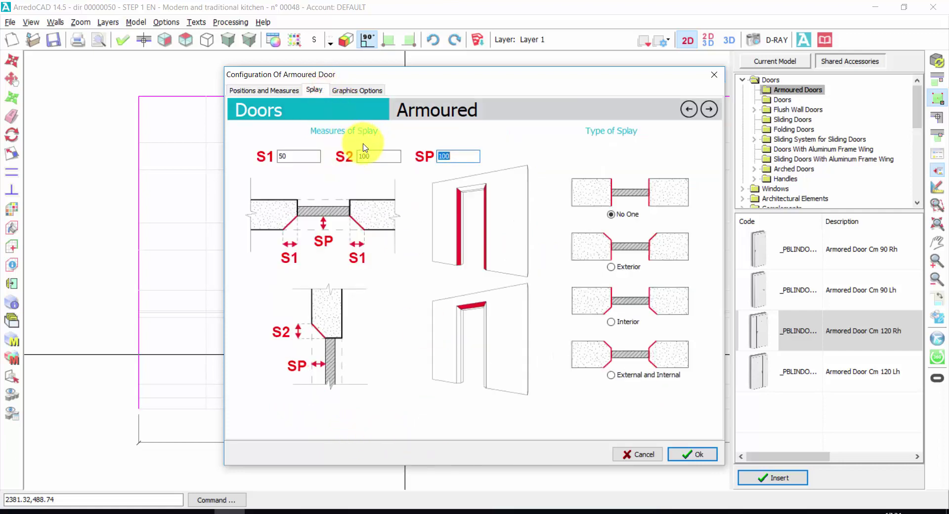
click(348, 90)
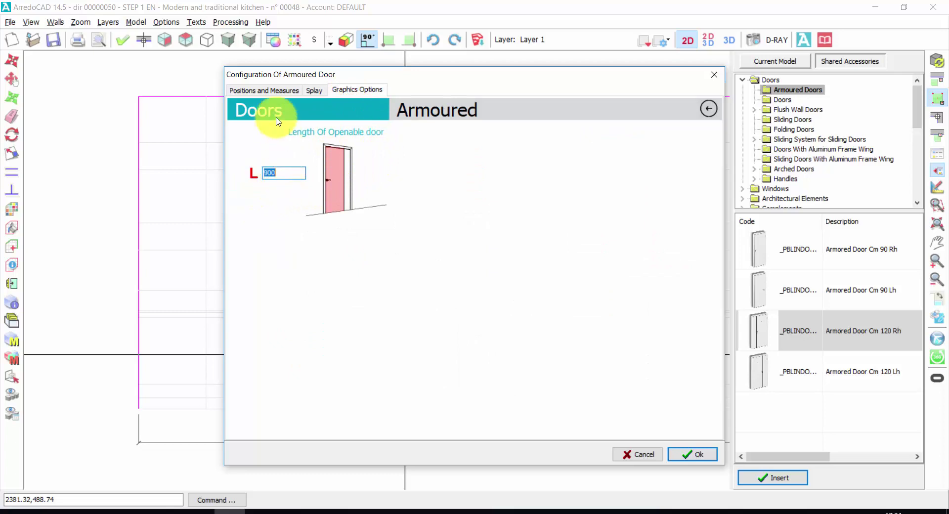
click(691, 453)
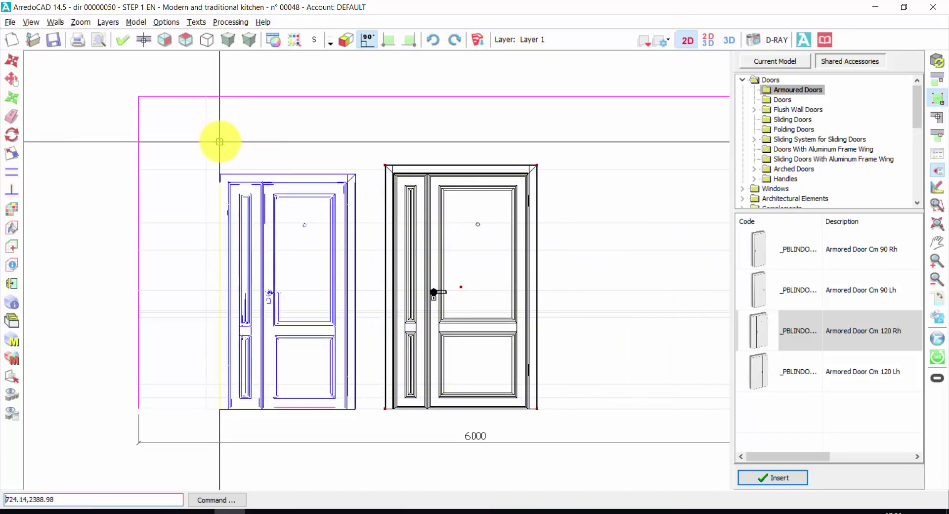
Step: Stop placing doors and open the 6000-long bottom wall elevation
key(Escape)
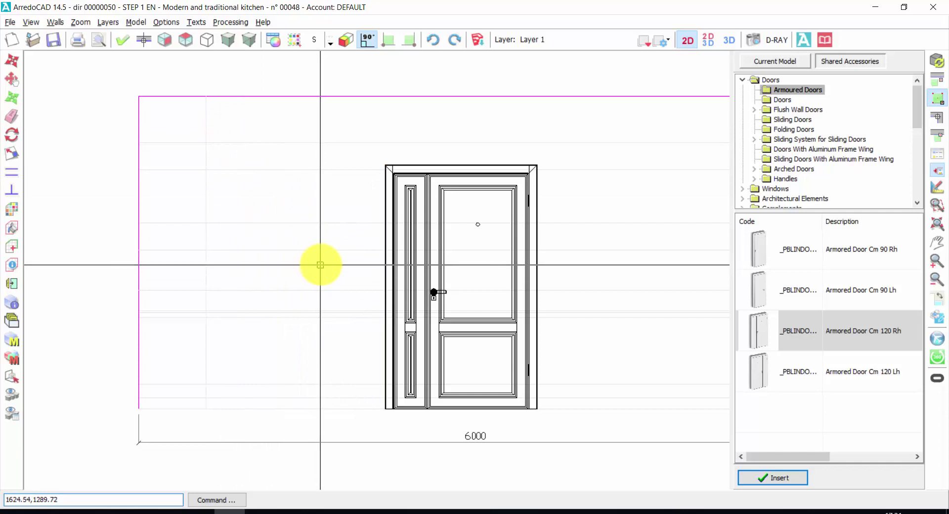
click(144, 41)
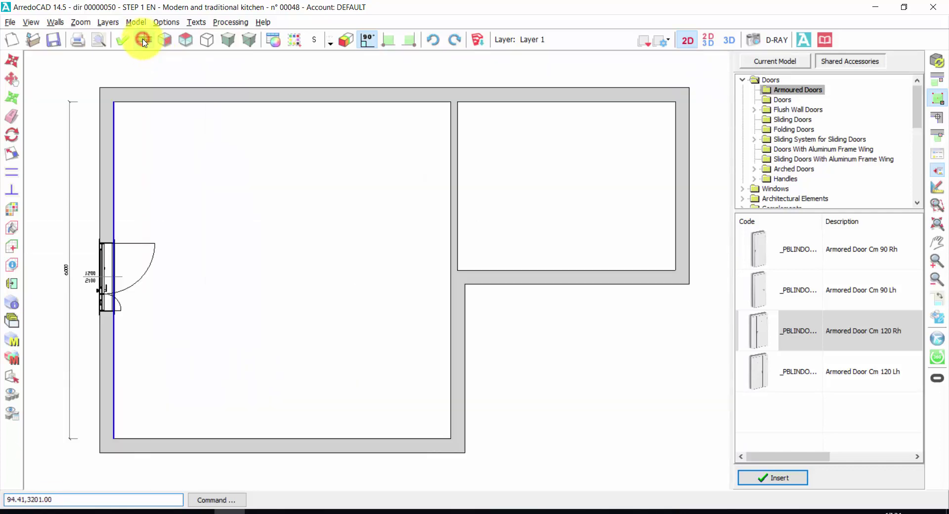
click(340, 438)
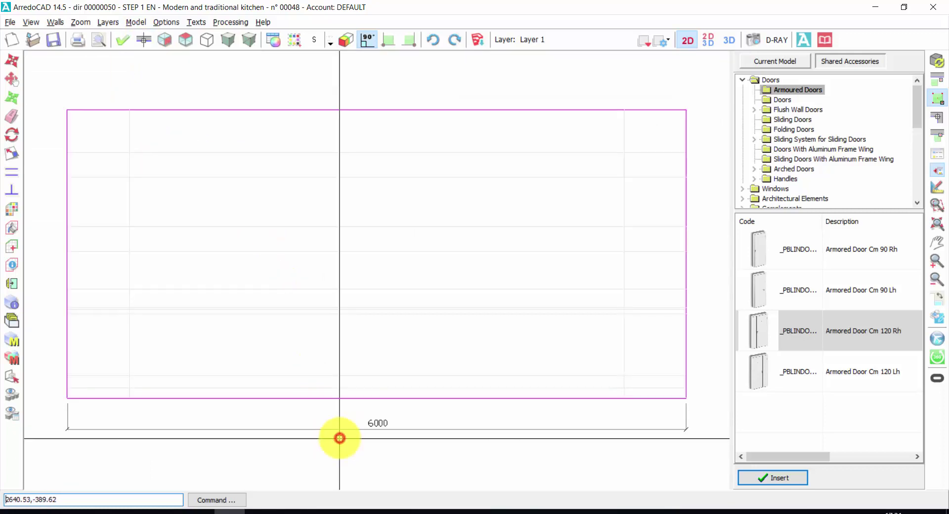
Step: Choose the French Window with 3 Sliding Doors (FINSCORR4) from Windows > Sliding Window
click(743, 80)
click(743, 90)
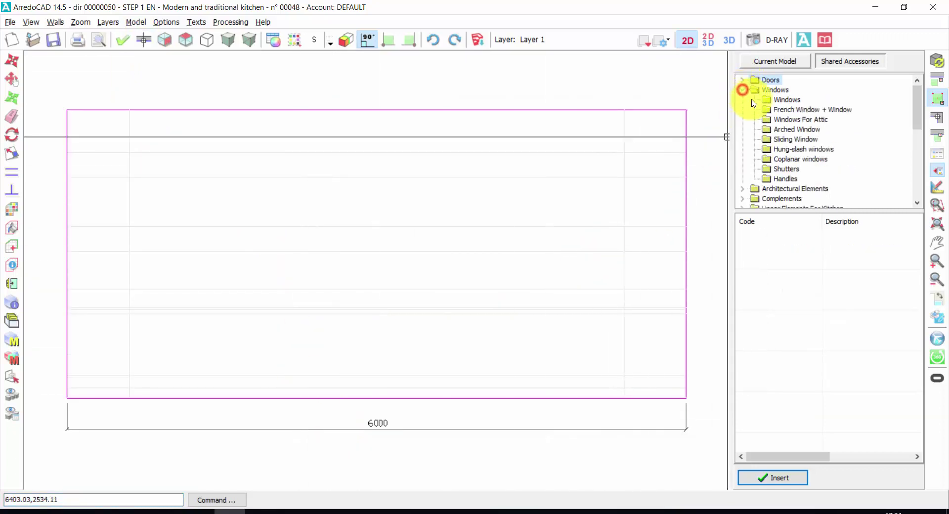
click(787, 100)
click(800, 109)
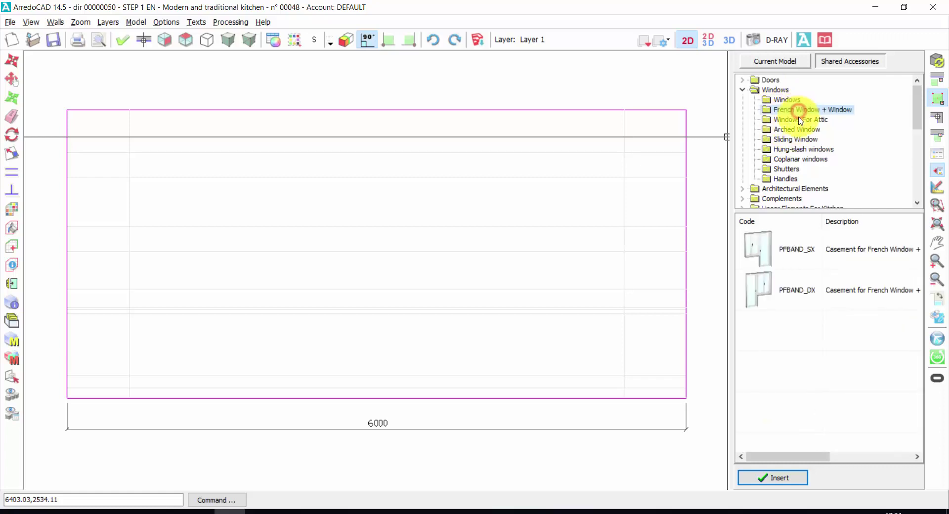
click(800, 120)
click(797, 139)
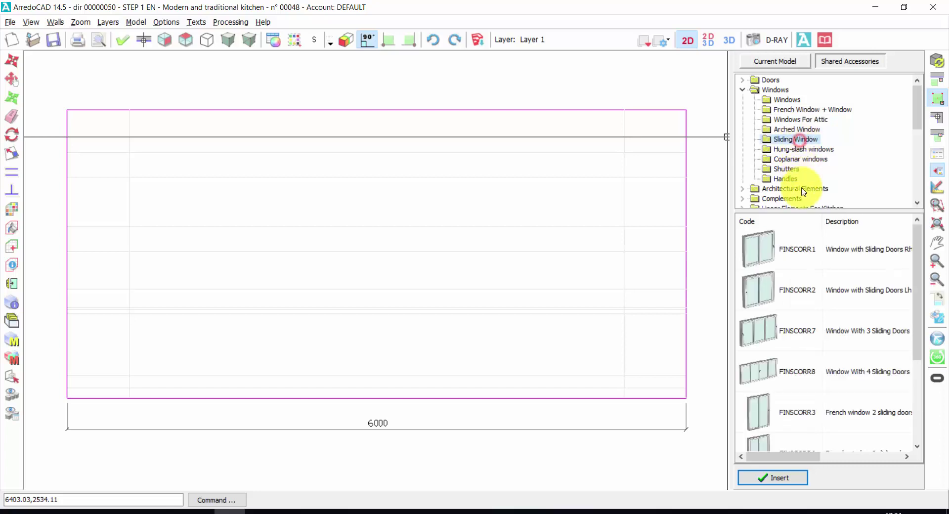
scroll(835, 346, down, 1)
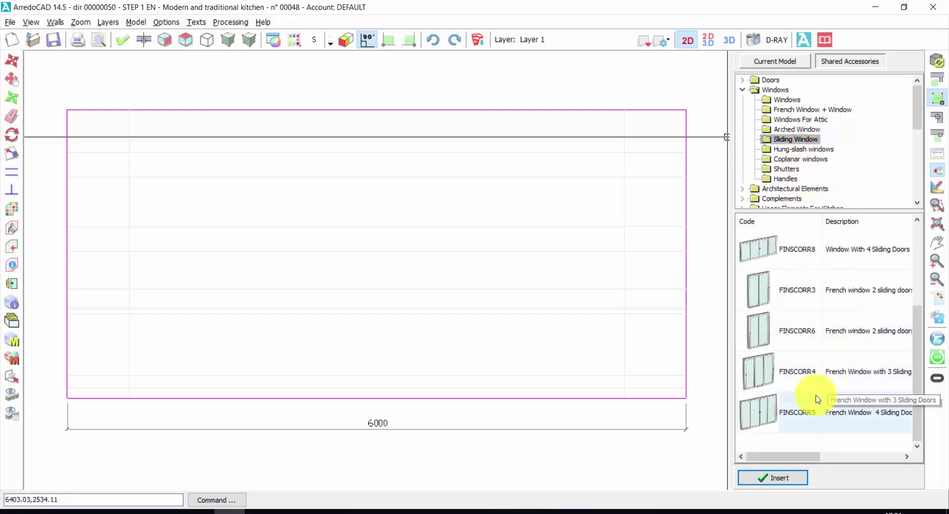
click(798, 377)
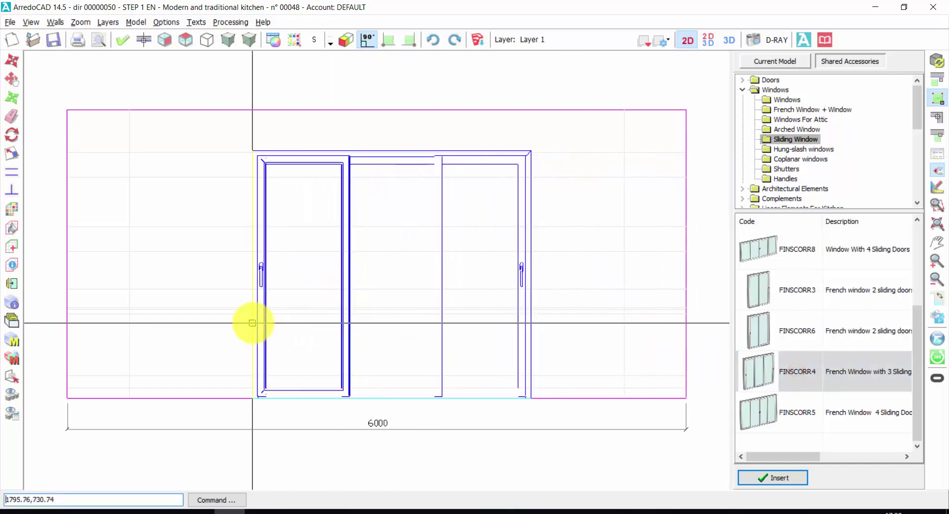
Step: Insert the 2700 × 2400 sliding French window internally, 1600 from the left, with a threshold
click(249, 322)
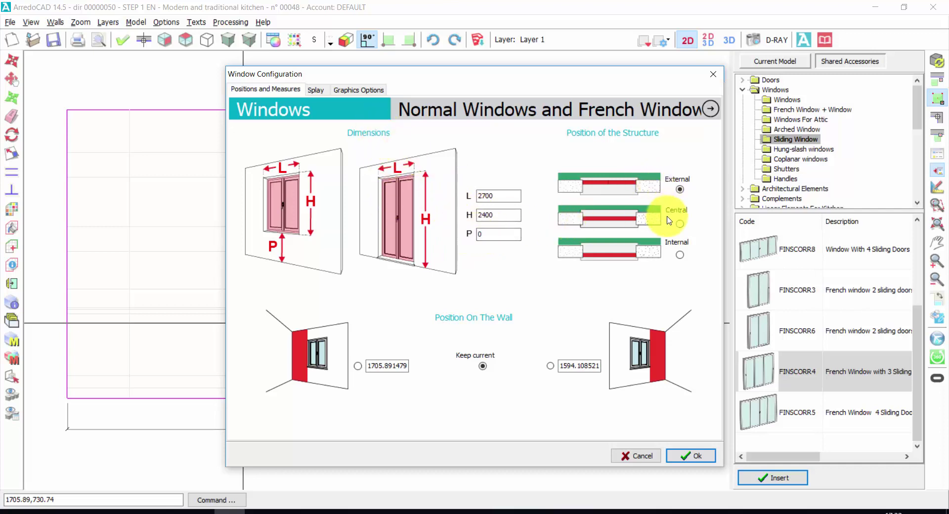
click(680, 256)
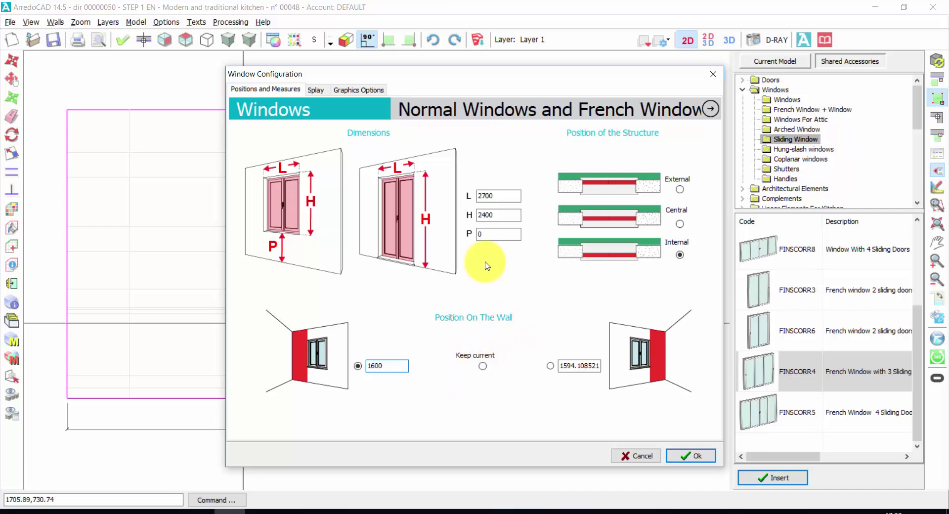
click(319, 89)
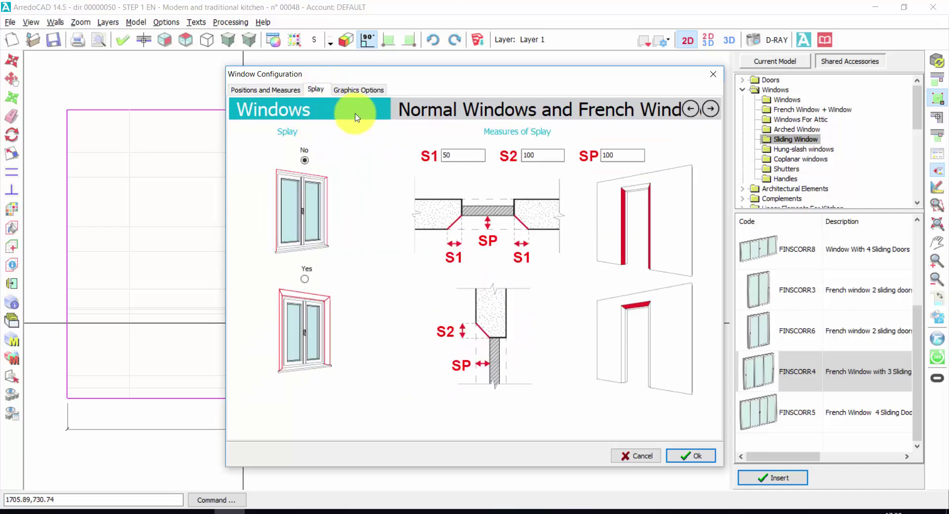
click(362, 89)
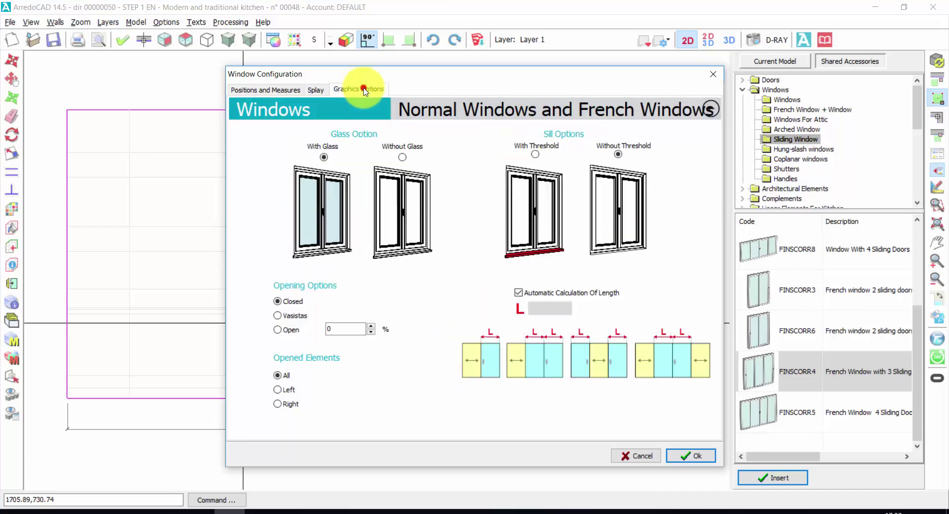
click(535, 155)
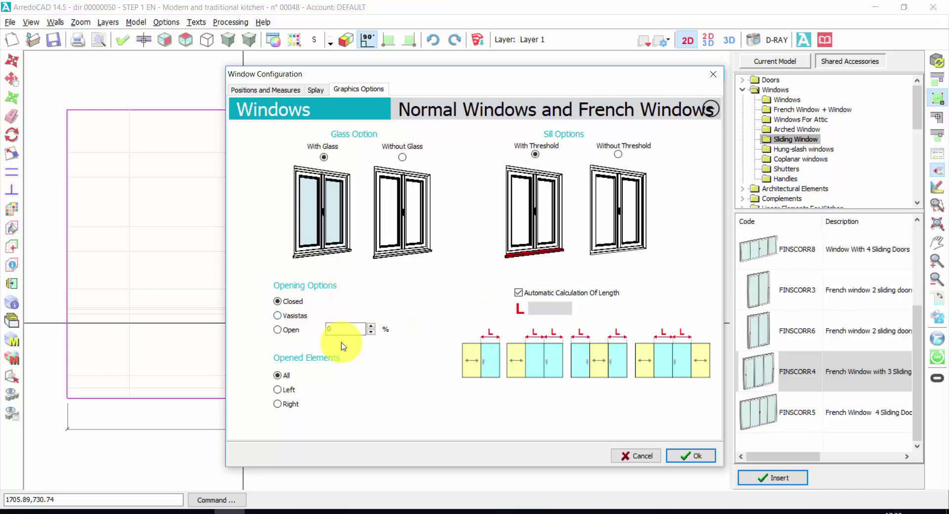
click(685, 457)
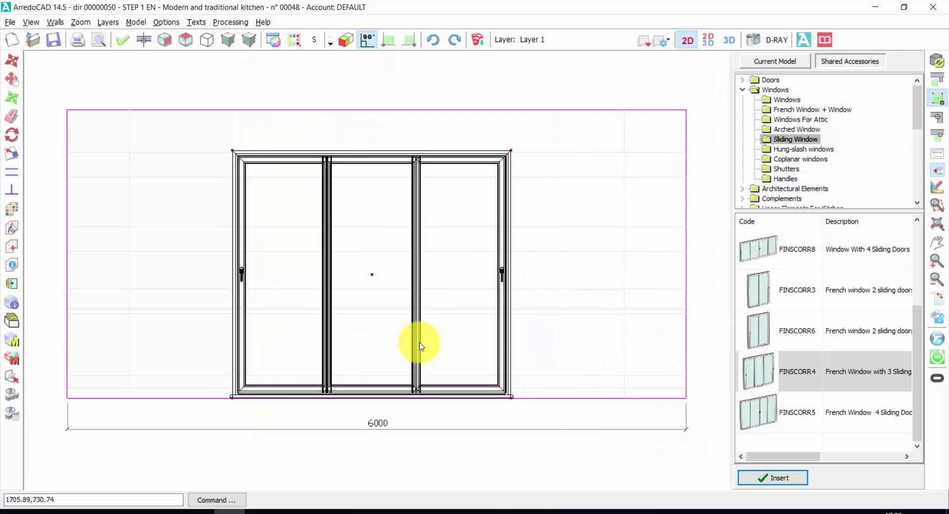
Step: Open the right-hand 3000 wall elevation and pick the FIN3D3_SX three-door window
click(470, 312)
key(Escape)
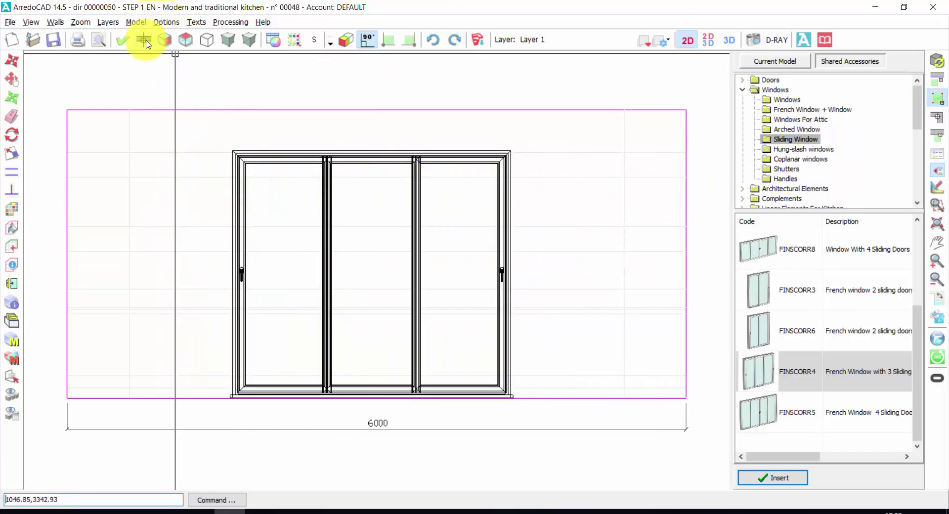
click(144, 39)
click(659, 183)
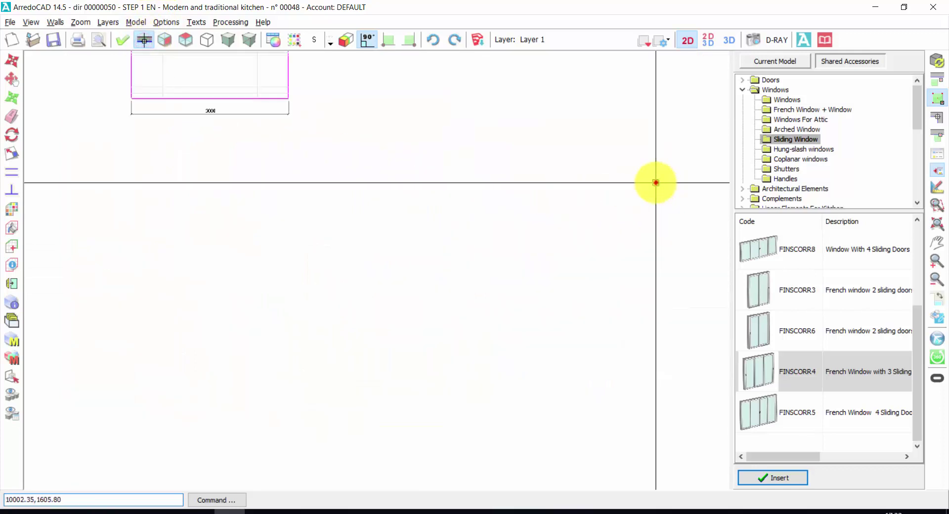
click(788, 100)
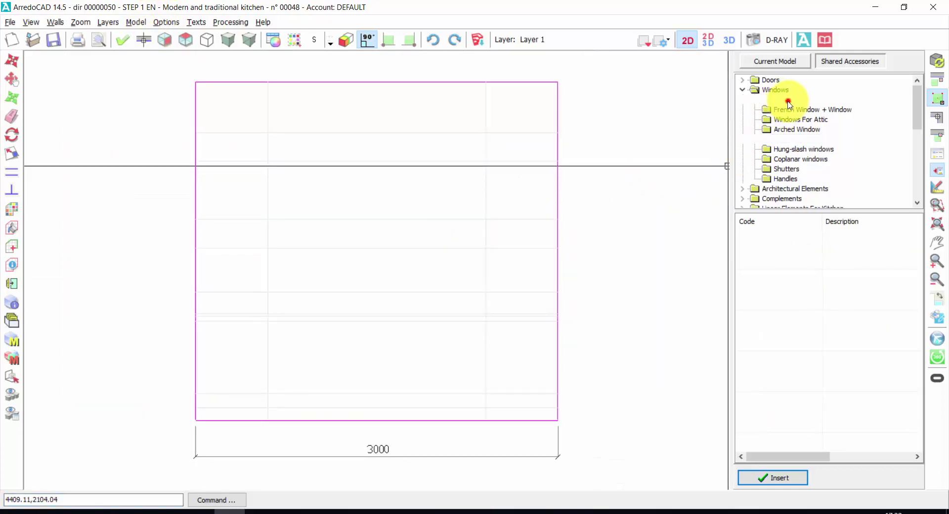
click(811, 331)
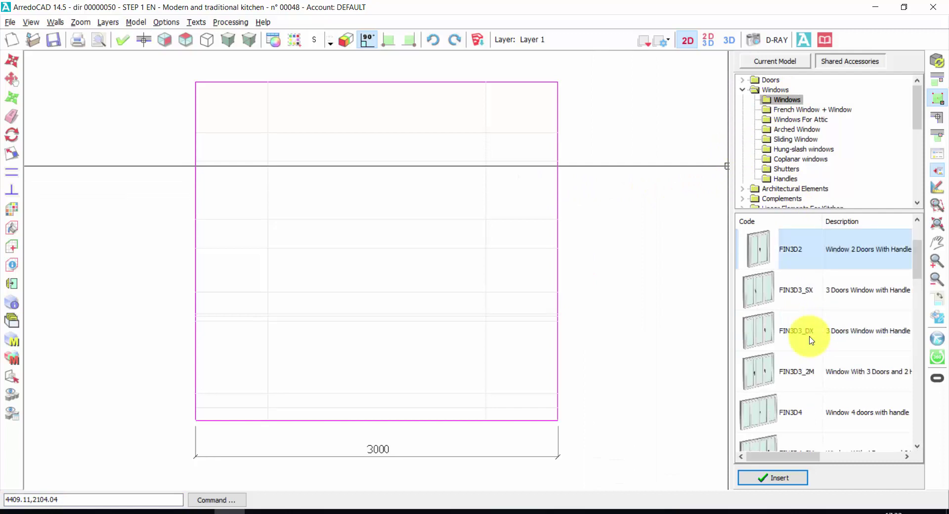
double_click(809, 288)
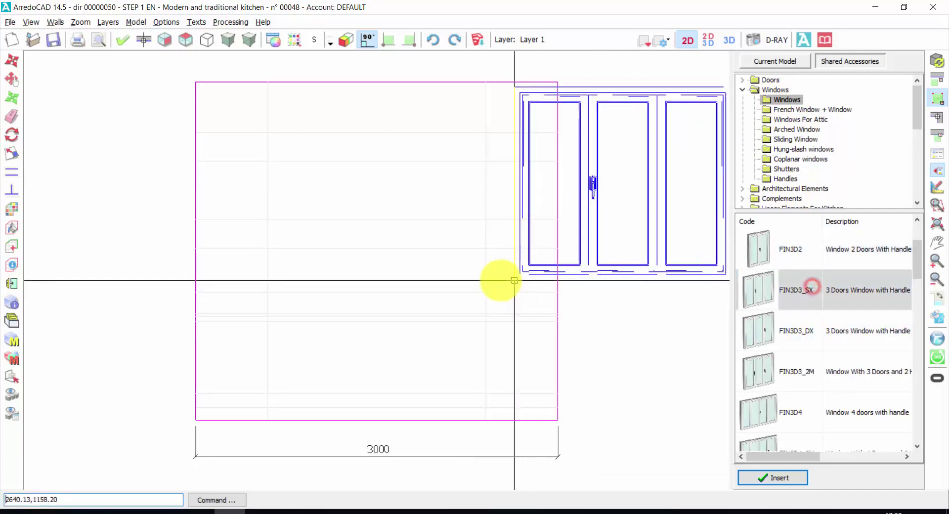
Step: Place the 1800 × 1600 window internally, 900 above the floor, with a threshold
click(277, 297)
double_click(493, 236)
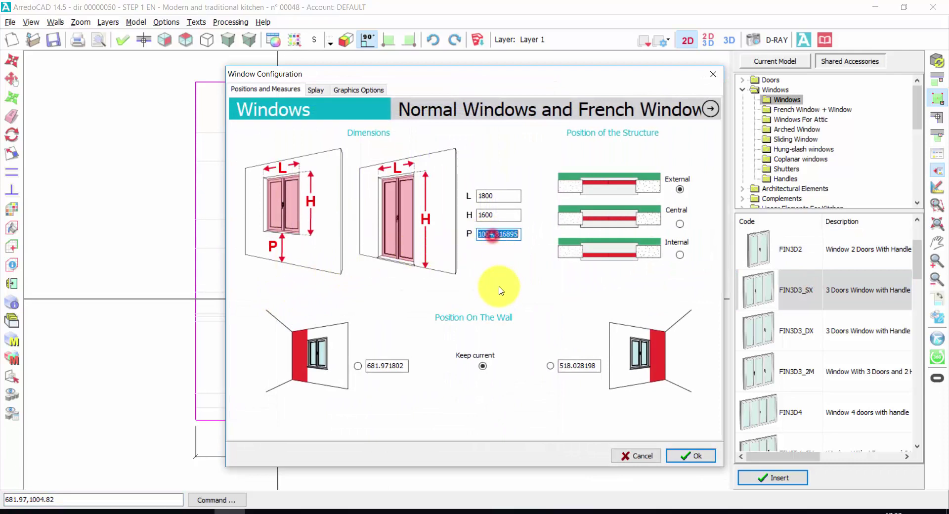
text(900)
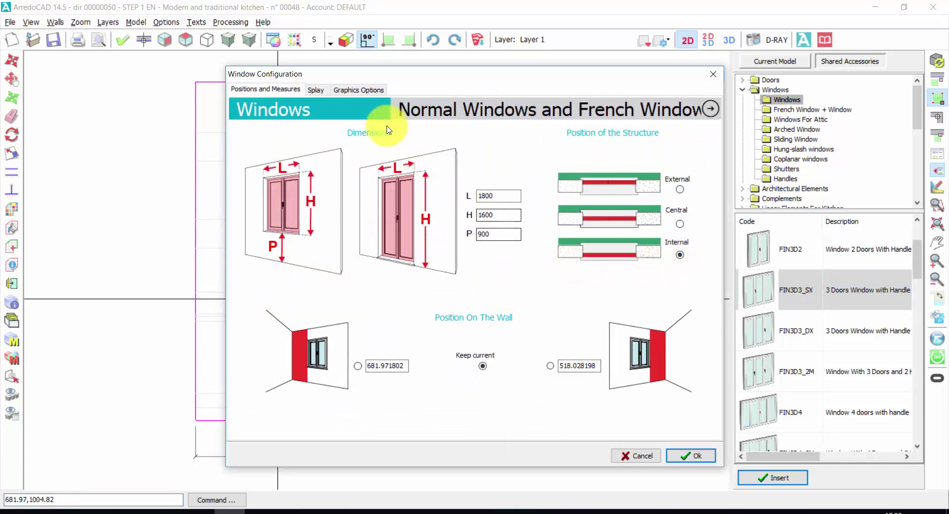
click(316, 89)
click(357, 92)
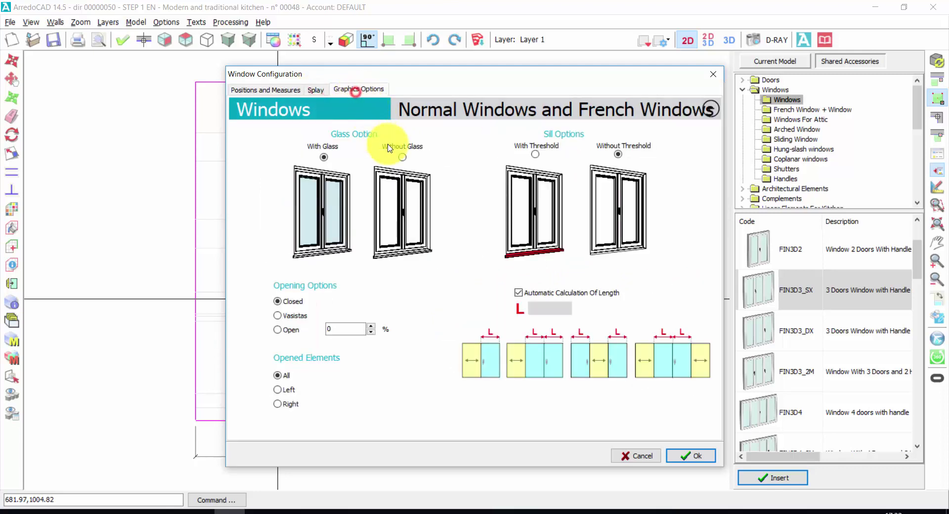
click(535, 156)
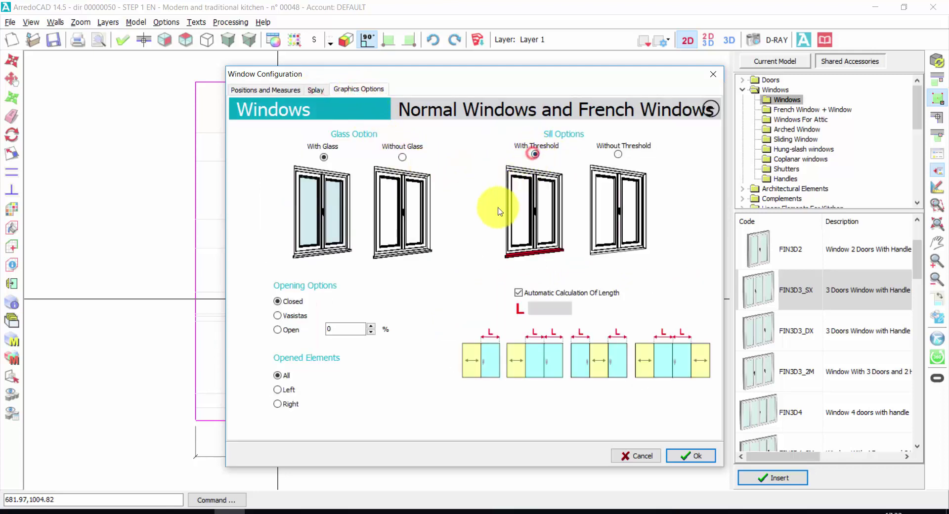
click(690, 456)
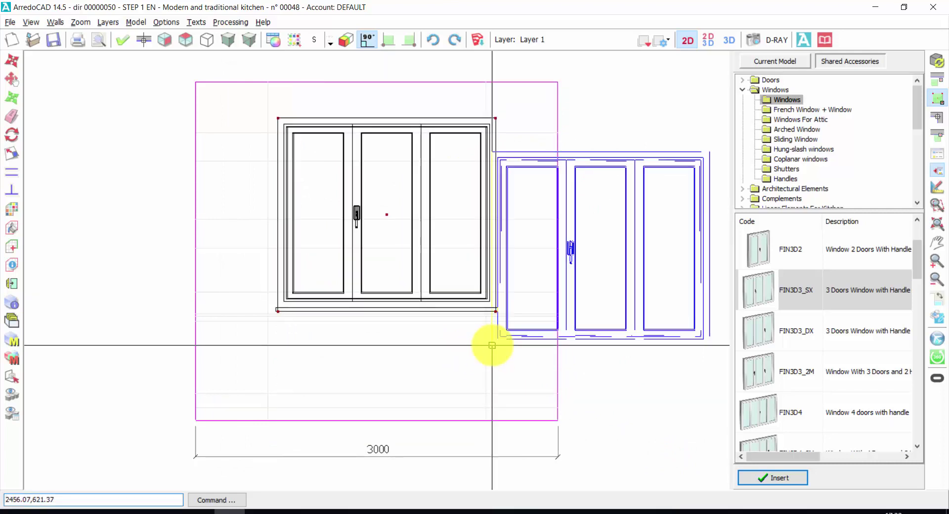
Step: End window placement and check the middle wall elevation before returning to the floor plan
click(312, 341)
click(143, 39)
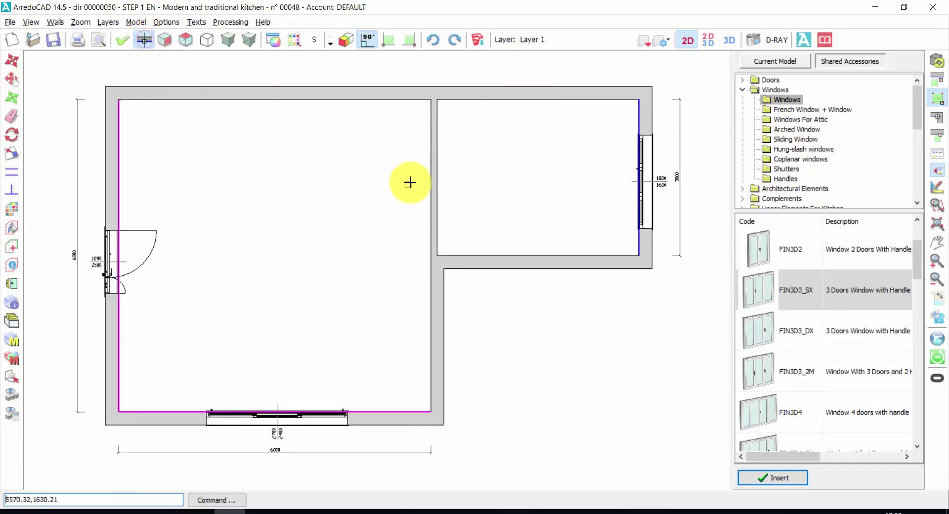
click(432, 166)
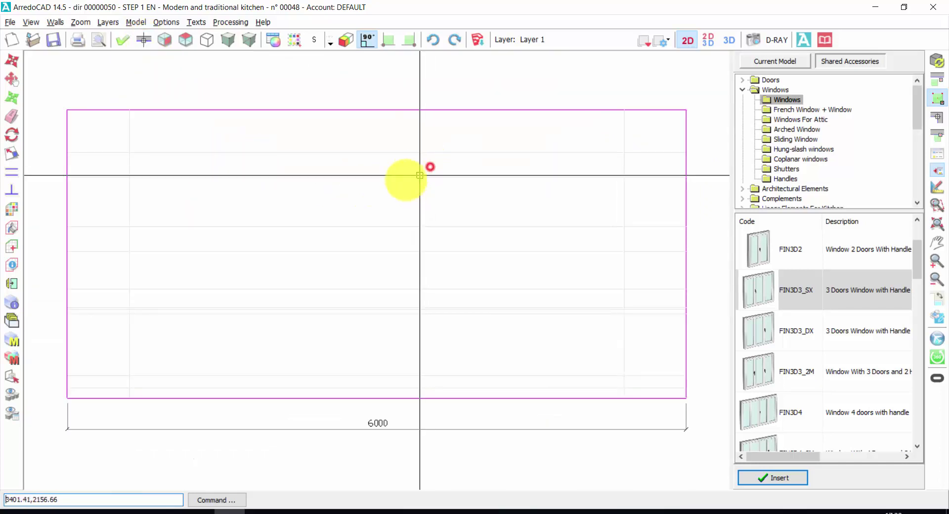
click(197, 44)
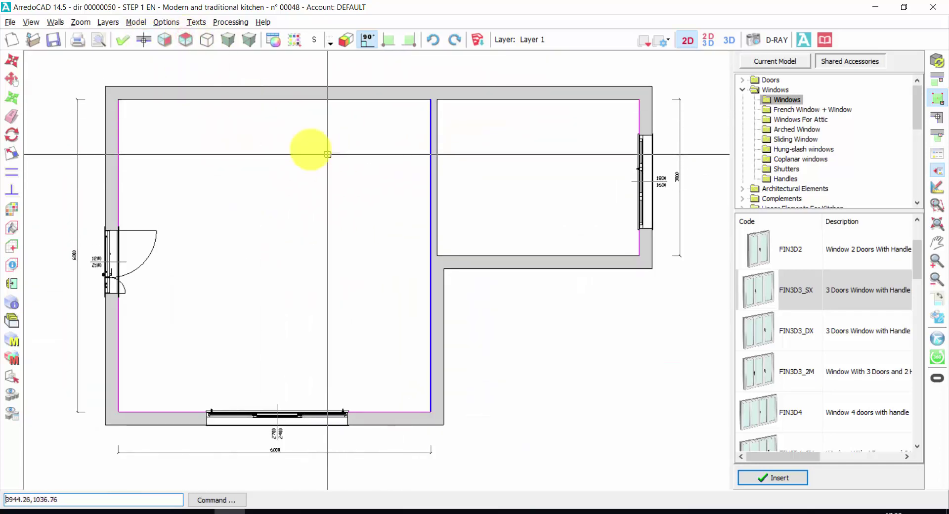
Step: Pick the PSCPAR_2 door from Doors > Sliding System > Wall-Mounted > Running Rail Double
click(742, 80)
click(754, 138)
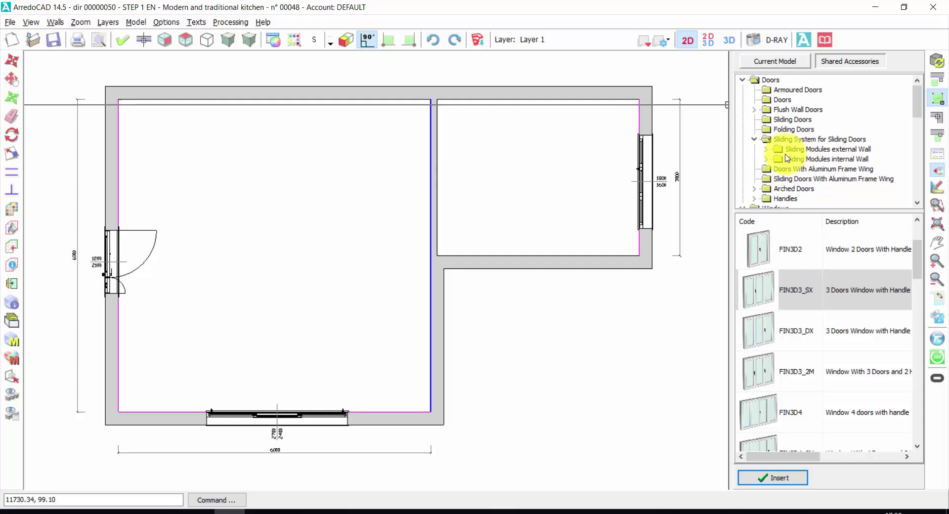
click(765, 149)
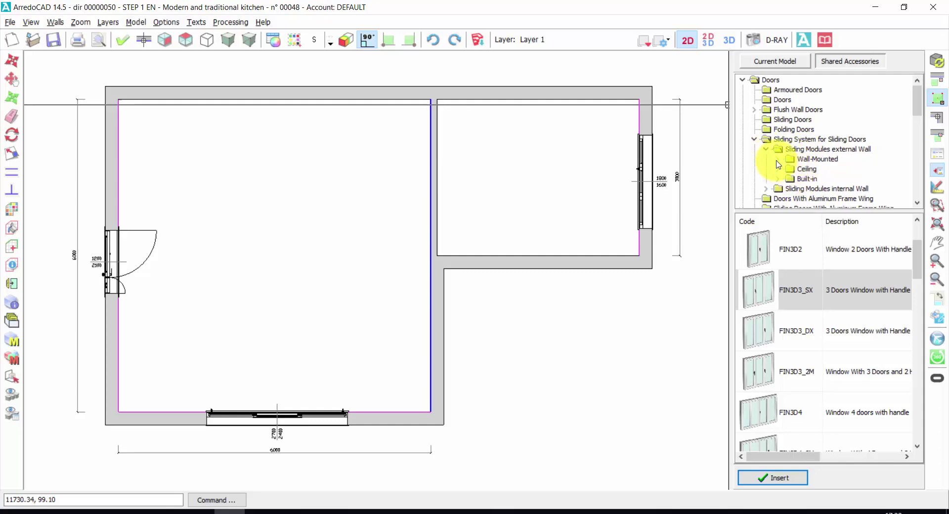
click(778, 159)
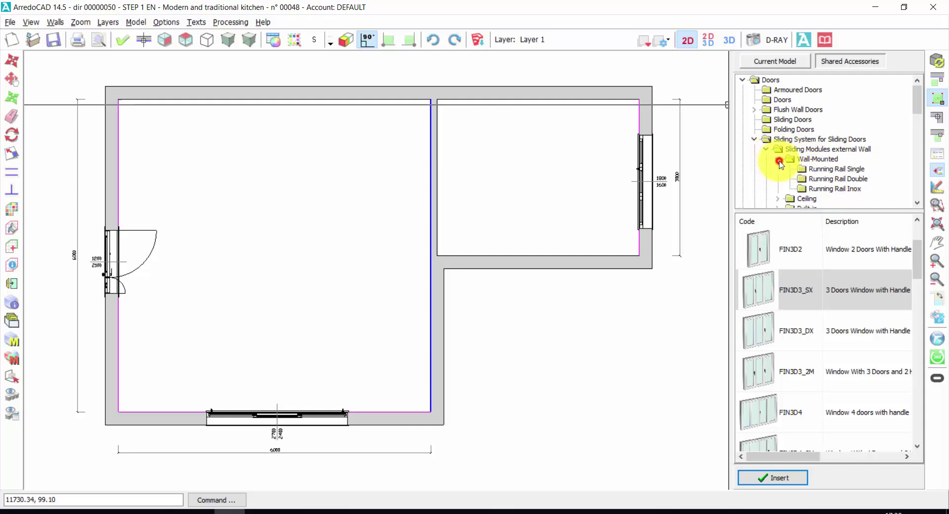
click(830, 180)
click(830, 170)
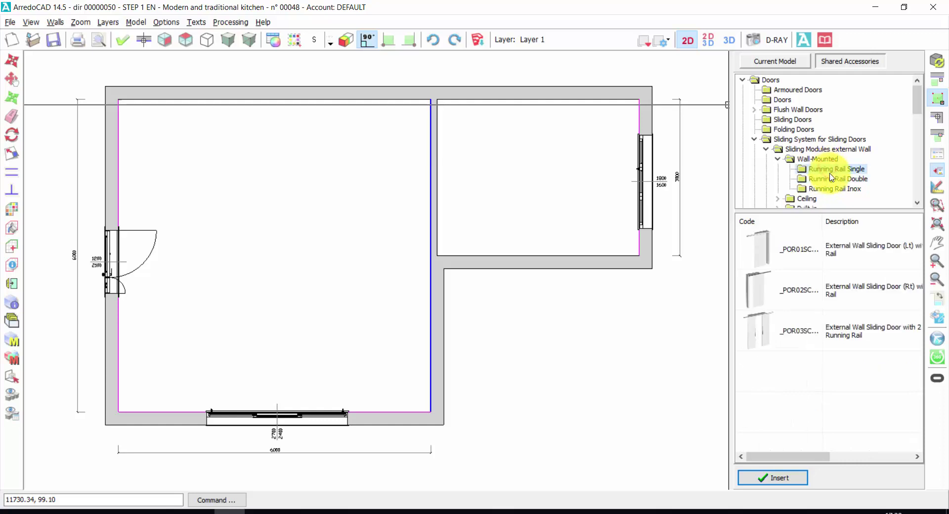
click(831, 179)
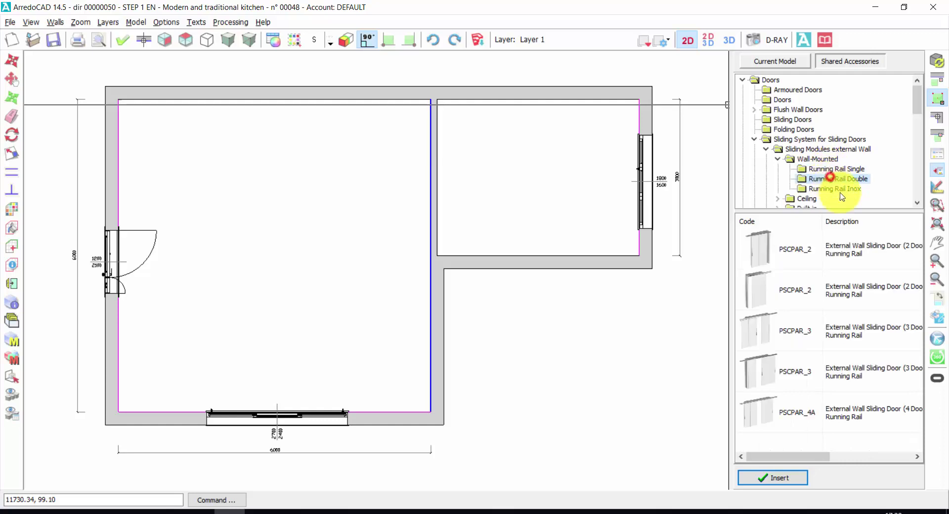
double_click(819, 294)
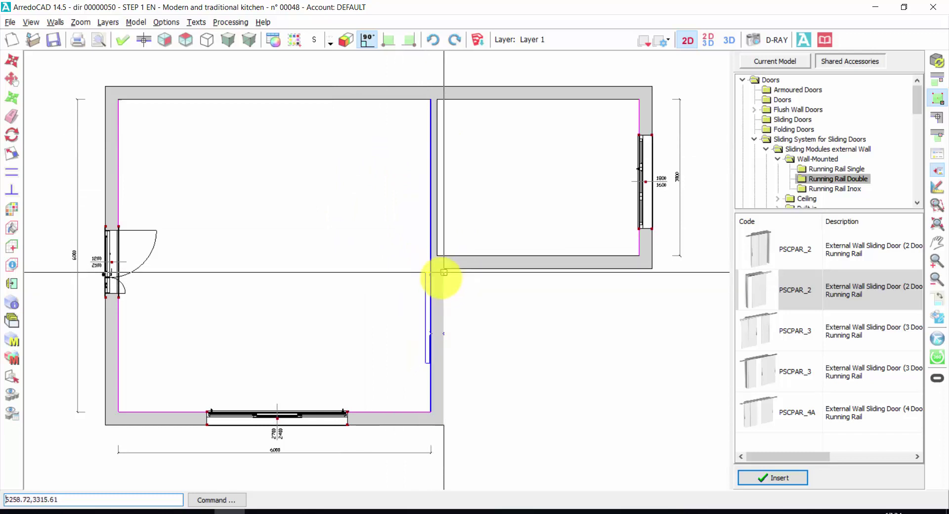
Step: Place the sliding door on the partition wall as a Wood/Glass door with glass panels
click(445, 120)
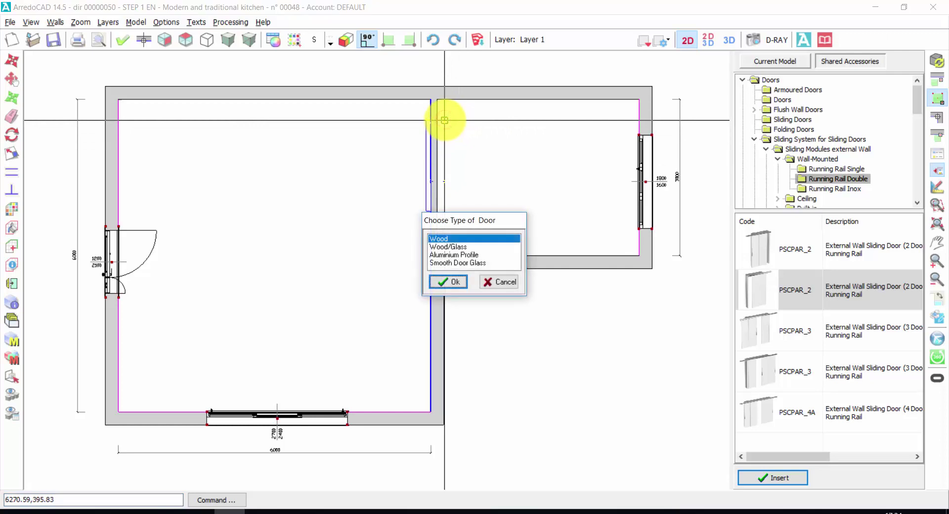
click(453, 247)
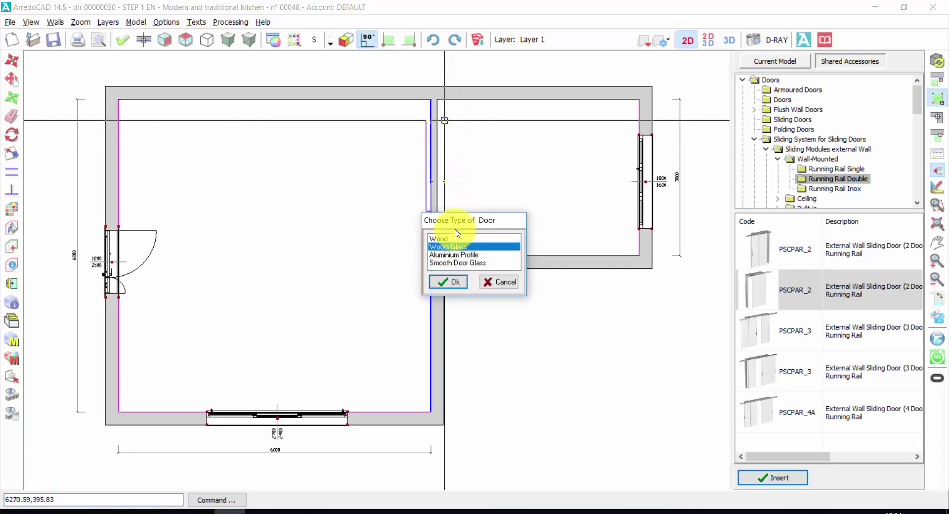
click(453, 282)
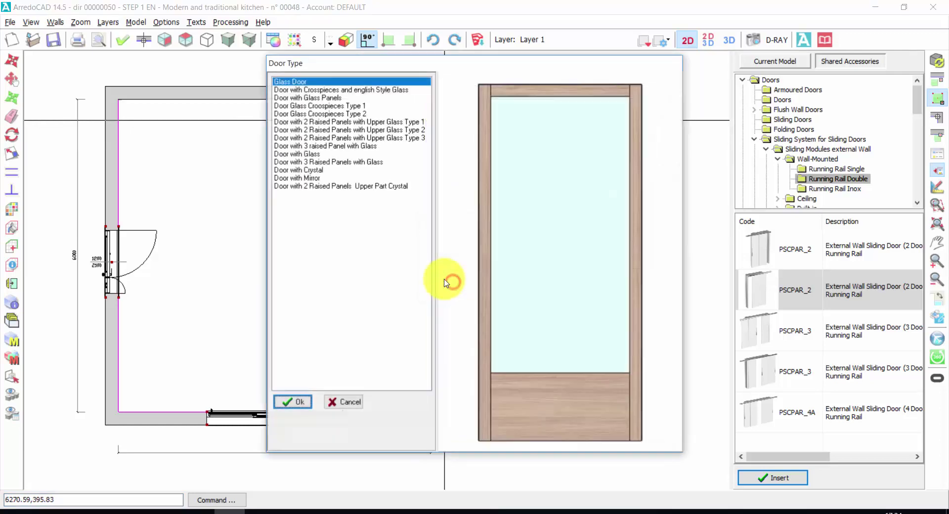
click(316, 122)
click(319, 130)
click(315, 122)
click(314, 114)
click(316, 98)
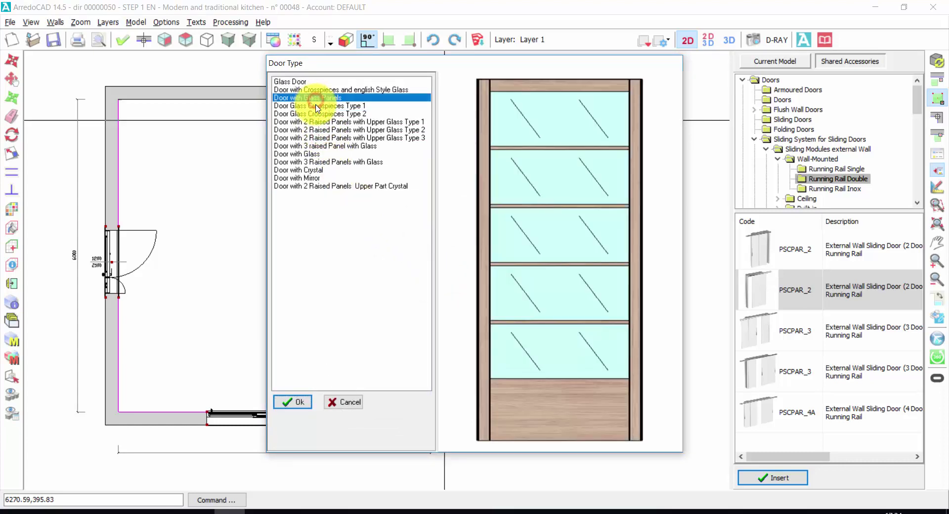
click(293, 400)
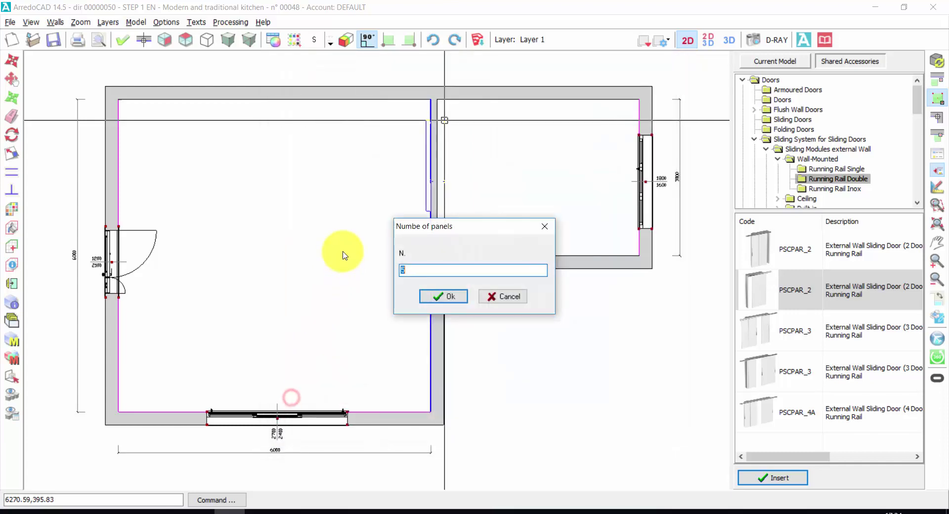
Step: Accept the panel count, fit Handle 6, and review the door's graphics options
click(436, 300)
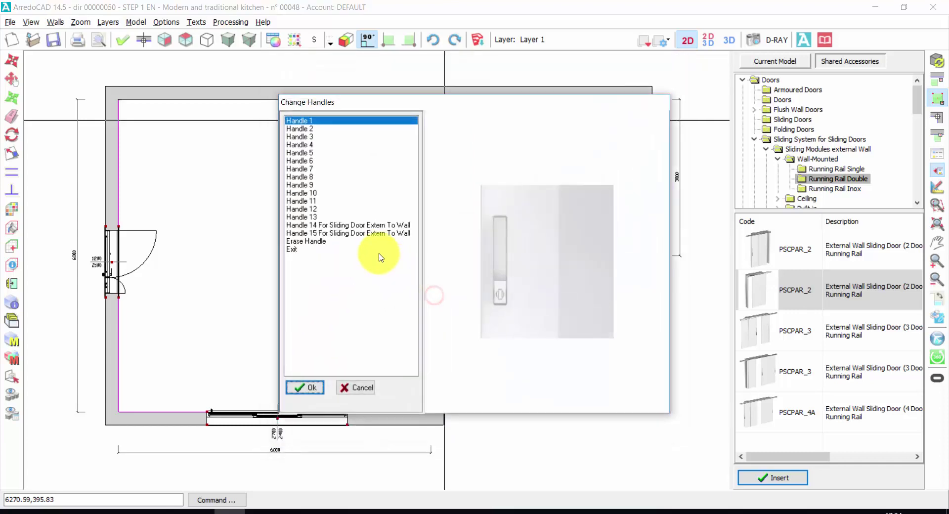
click(307, 146)
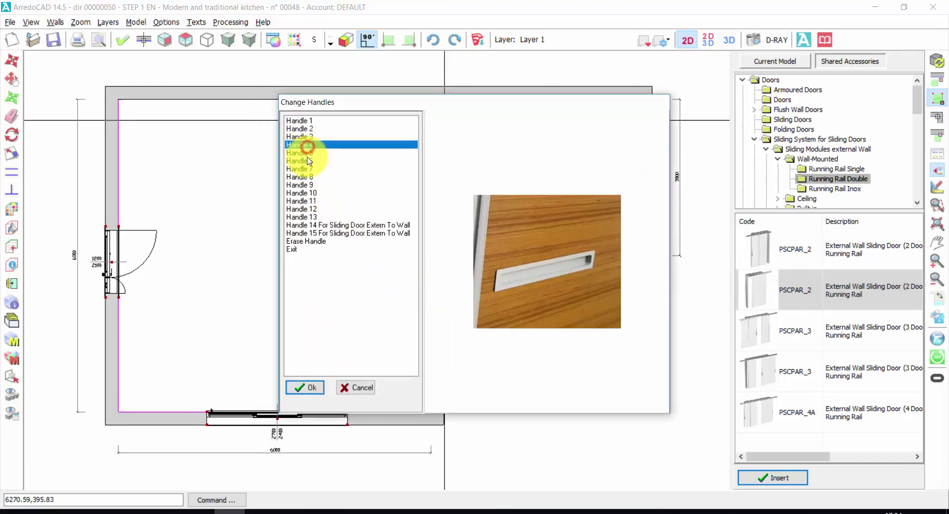
click(305, 388)
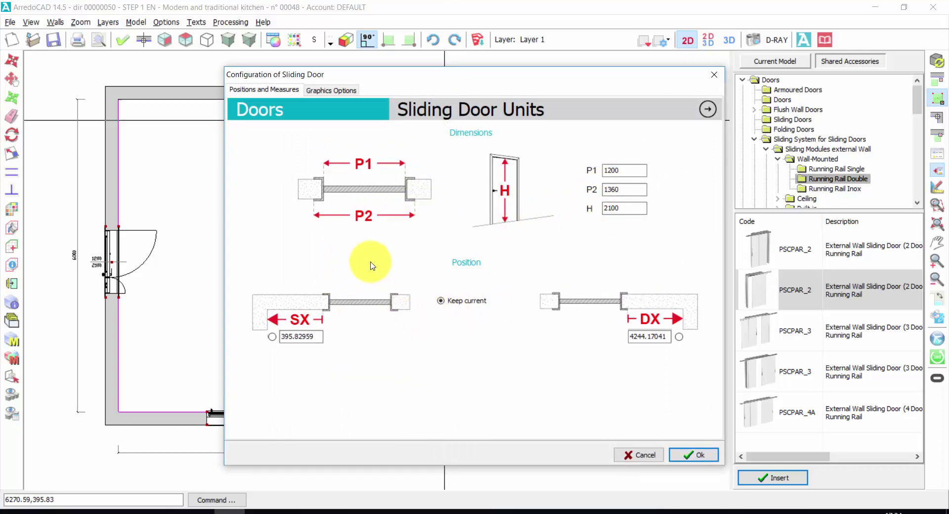
click(332, 90)
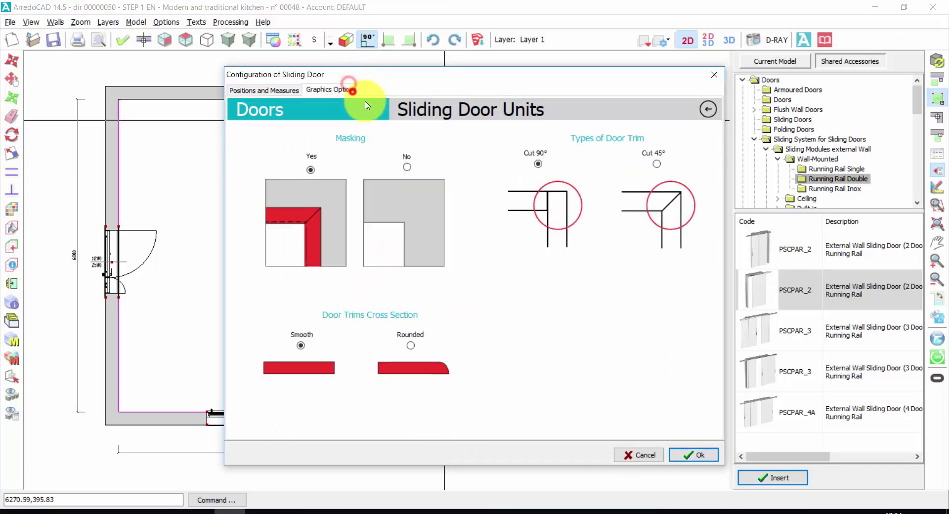
Step: Accept the sliding door configuration and end the door insertion
click(693, 454)
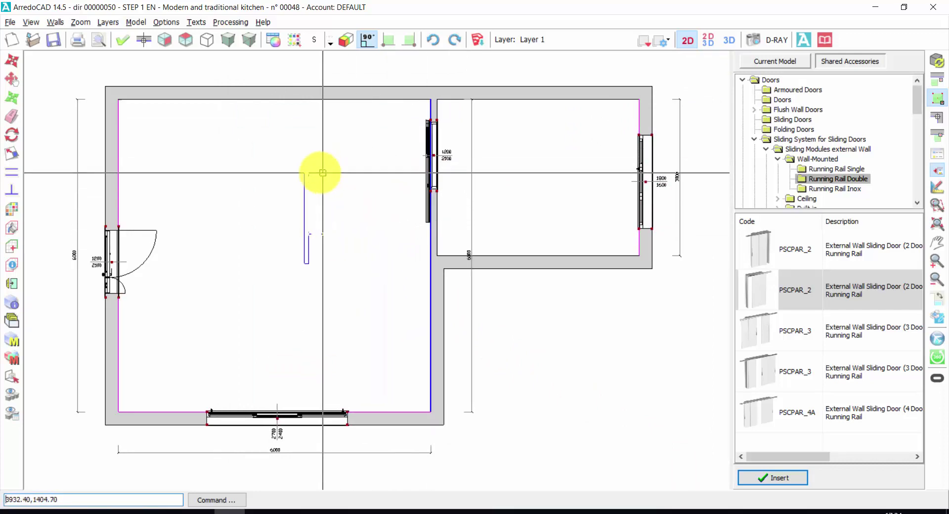
key(Escape)
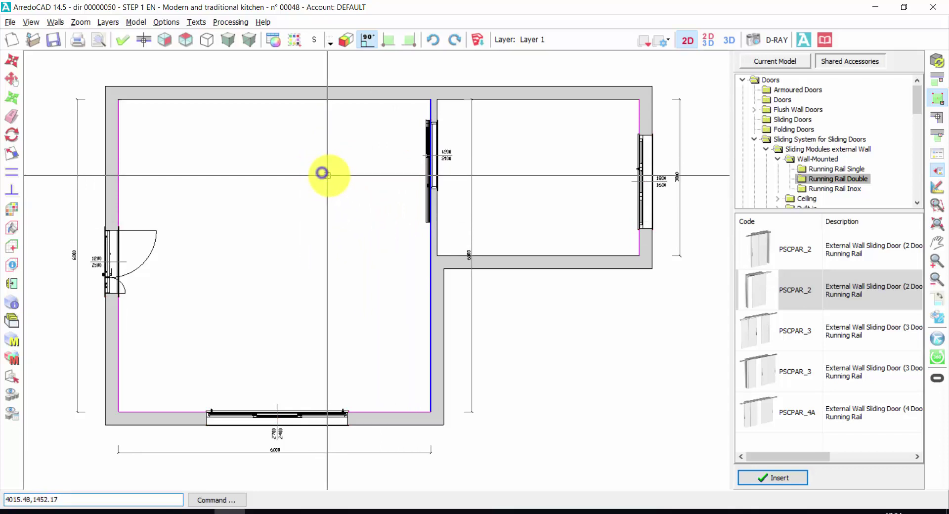
Step: Set PARQUET9 from the PAVIMENTI LEGNO archive as the floor laying pattern
click(13, 211)
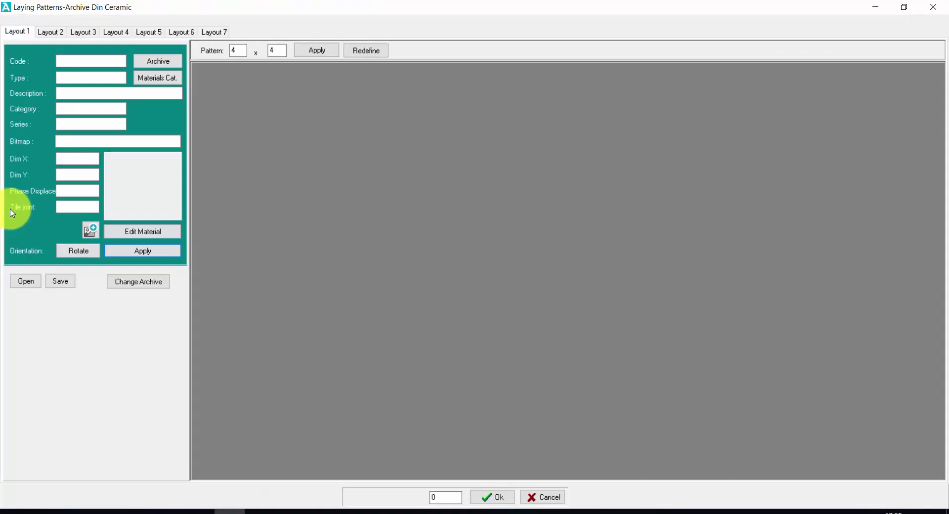
click(150, 61)
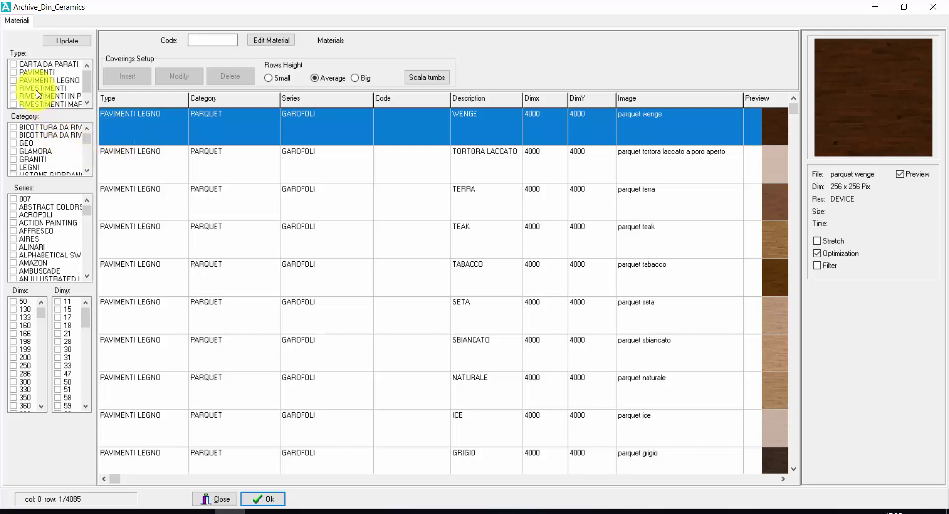
click(13, 80)
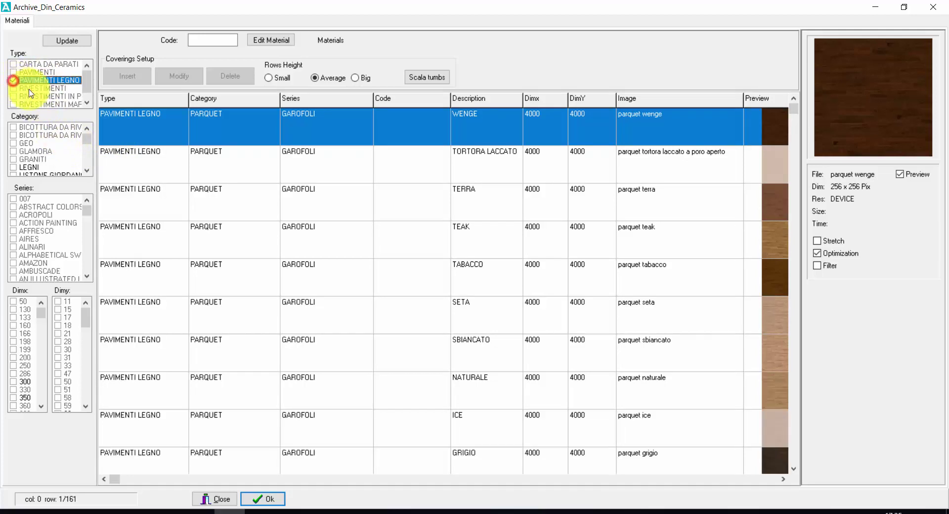
click(428, 233)
key(Down)
key(Down)
key(Down)
key(Down)
key(Down)
key(Down)
key(Down)
key(Down)
key(Down)
key(Down)
key(Down)
key(Down)
key(Down)
key(Down)
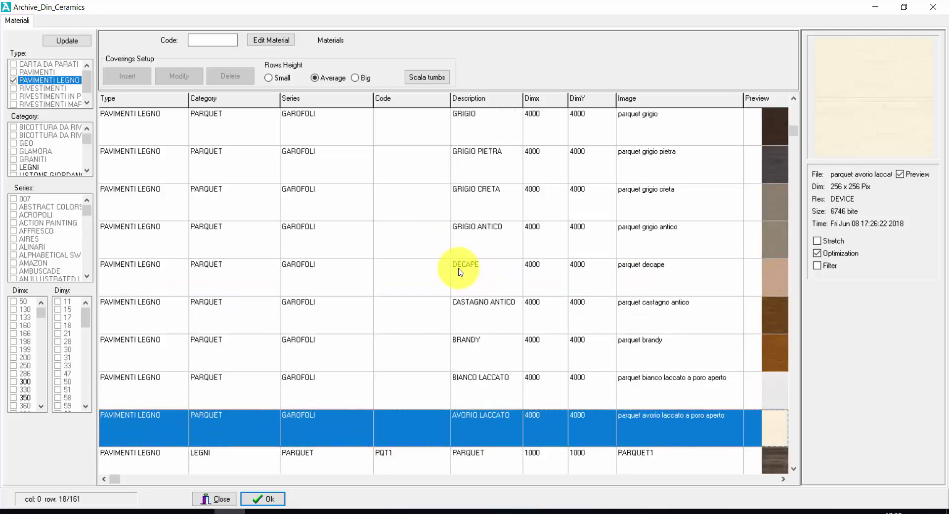
key(Down)
key(Down)
key(Down)
key(Down)
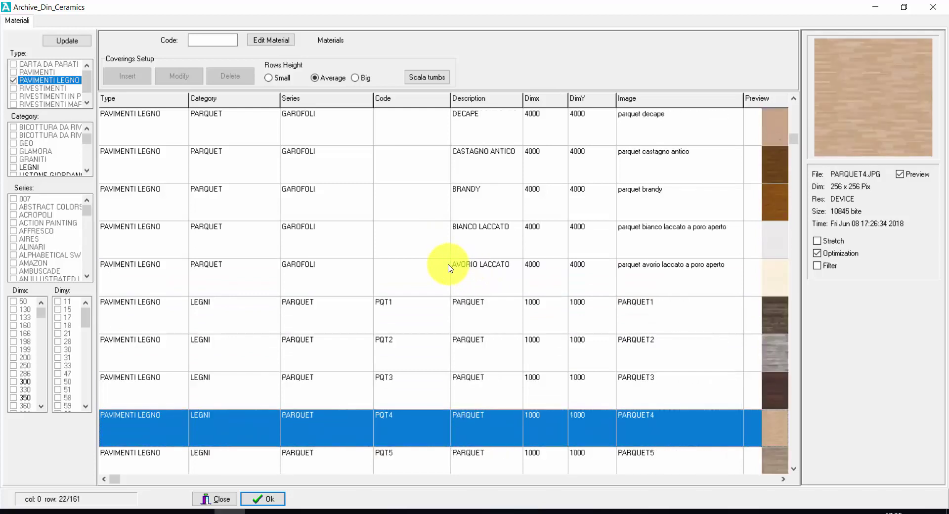
key(Down)
key(Down)
key(Down)
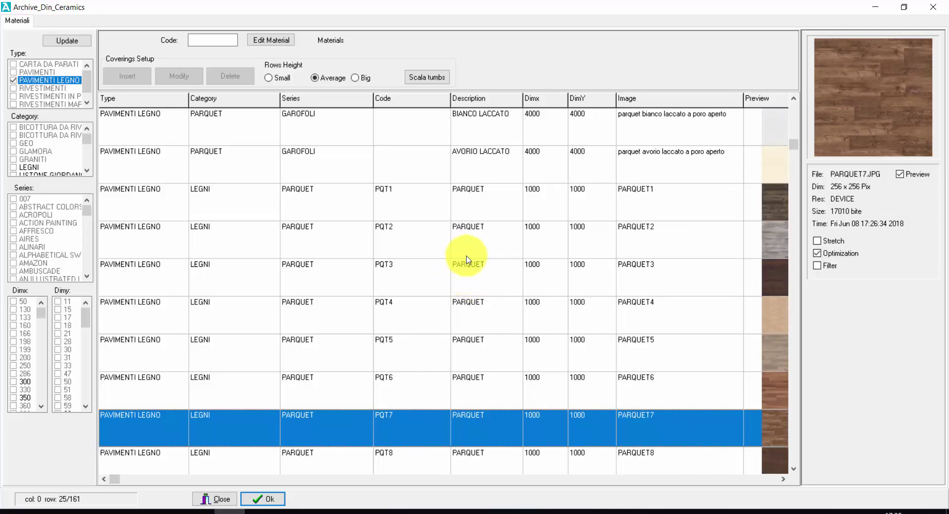
key(Down)
key(Down)
key(Down)
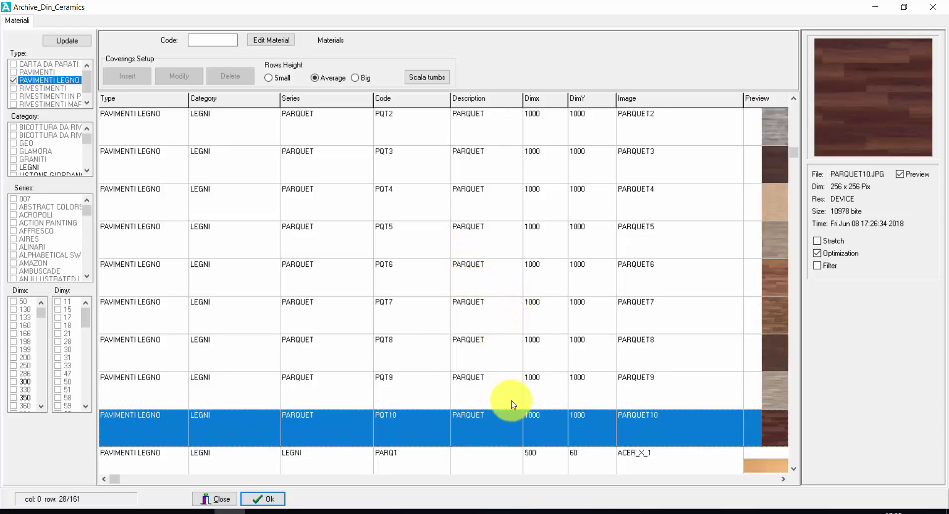
click(513, 402)
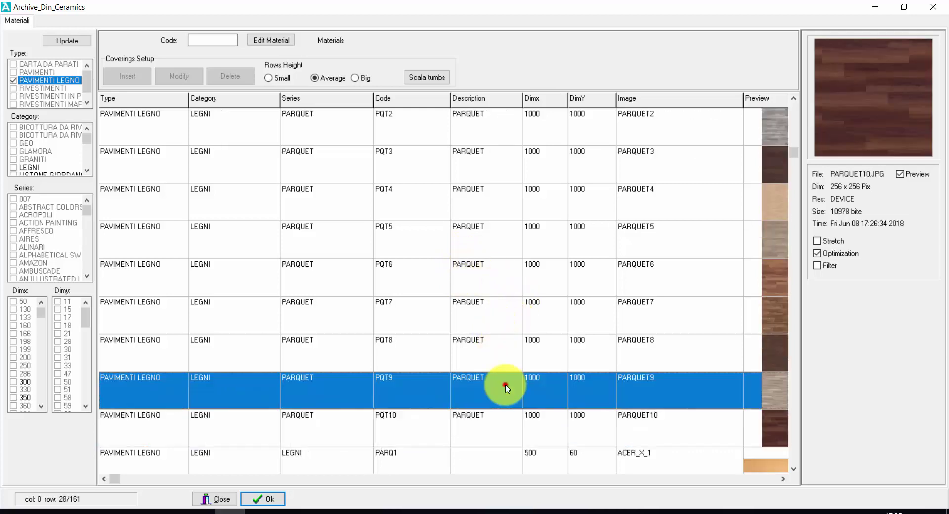
click(265, 499)
click(487, 496)
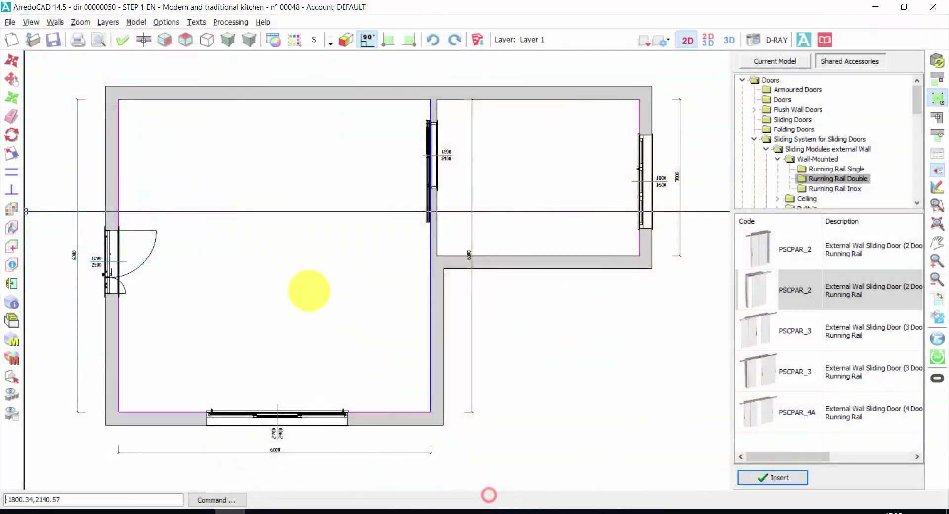
Step: Lay the parquet covering across the left room at zero height, setting start and direction points
click(10, 229)
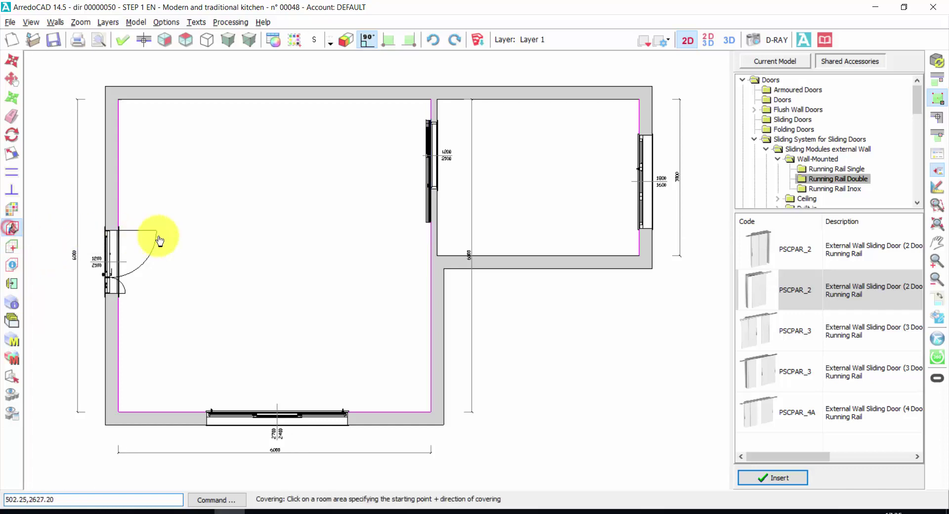
click(222, 233)
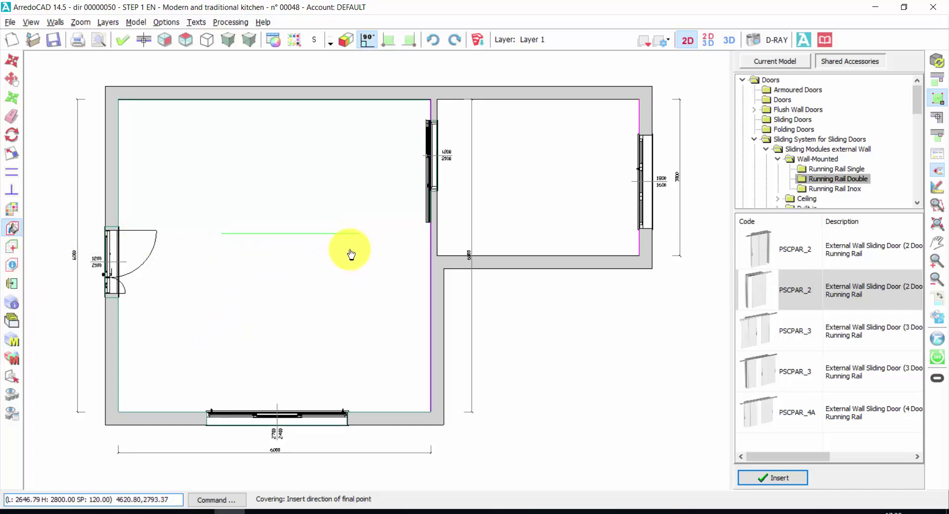
click(372, 233)
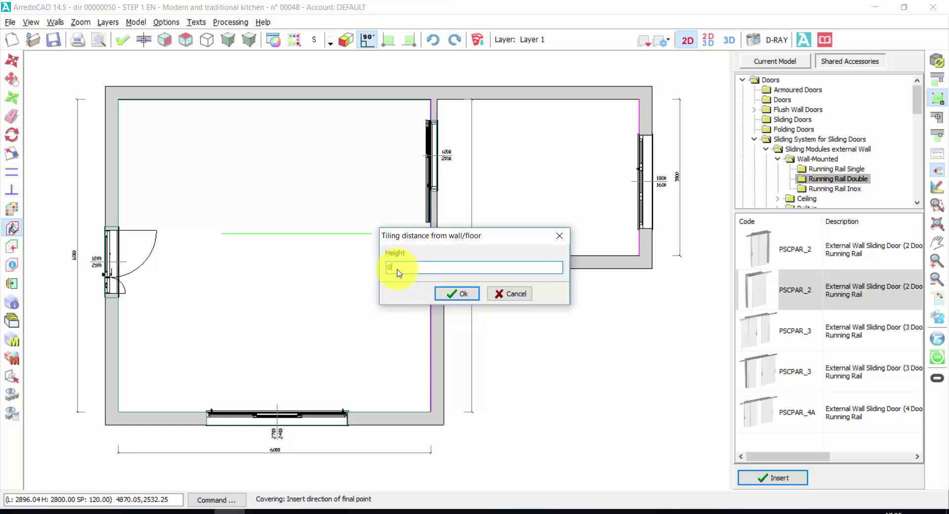
click(455, 295)
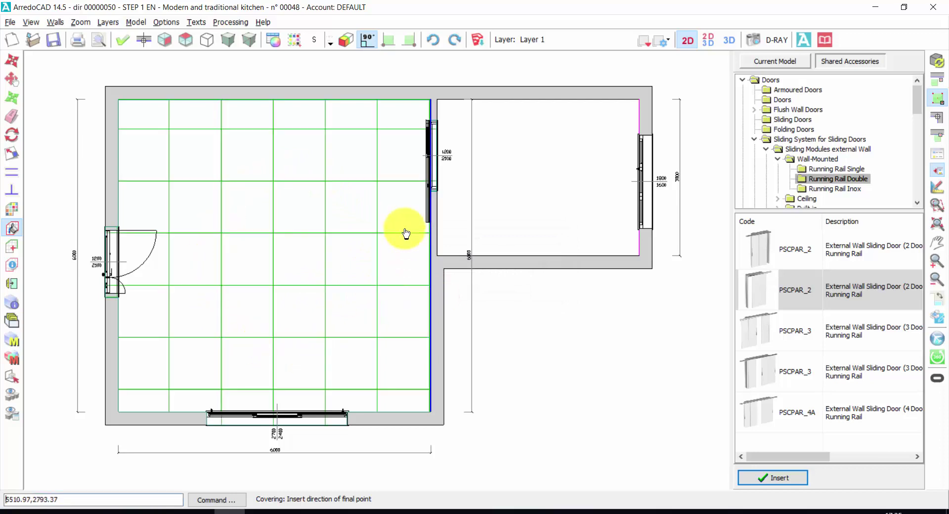
click(266, 236)
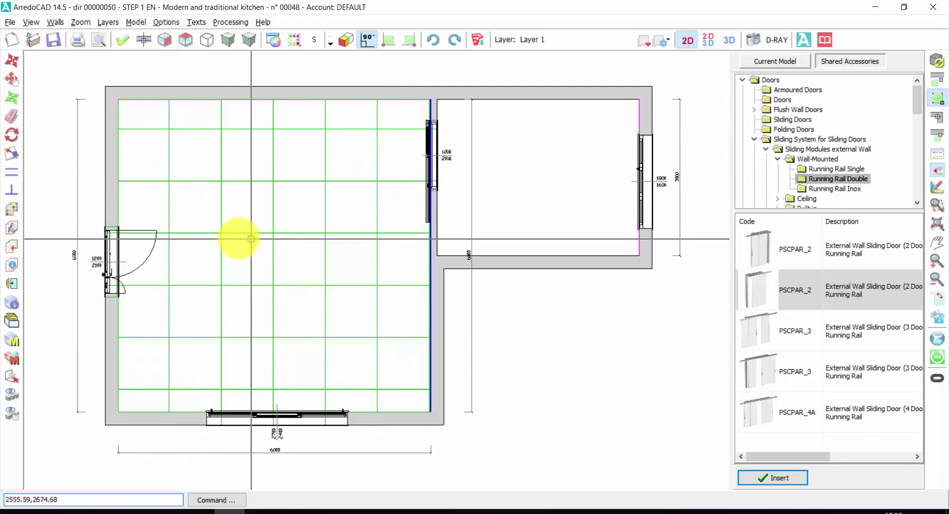
Step: Choose the grey MAT4 tile from the PAVIMENTI archive as the laying pattern
click(15, 212)
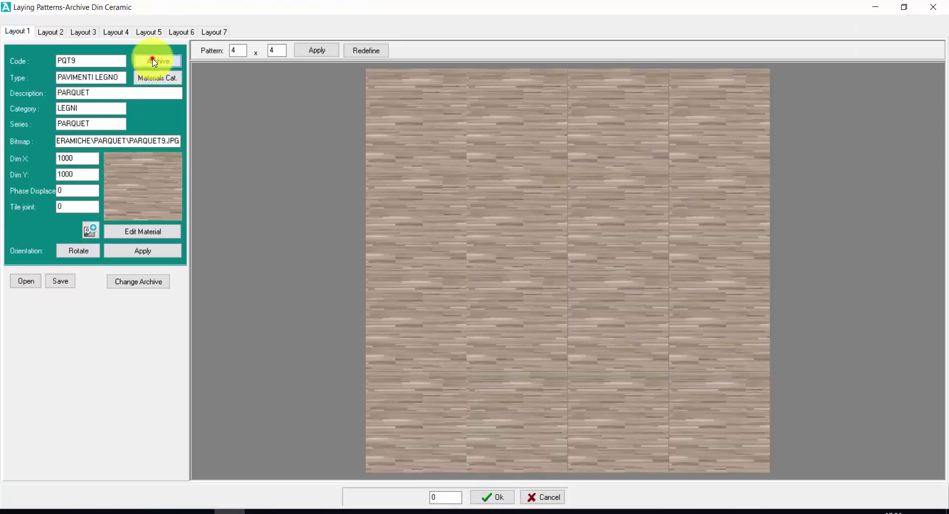
click(153, 60)
click(13, 72)
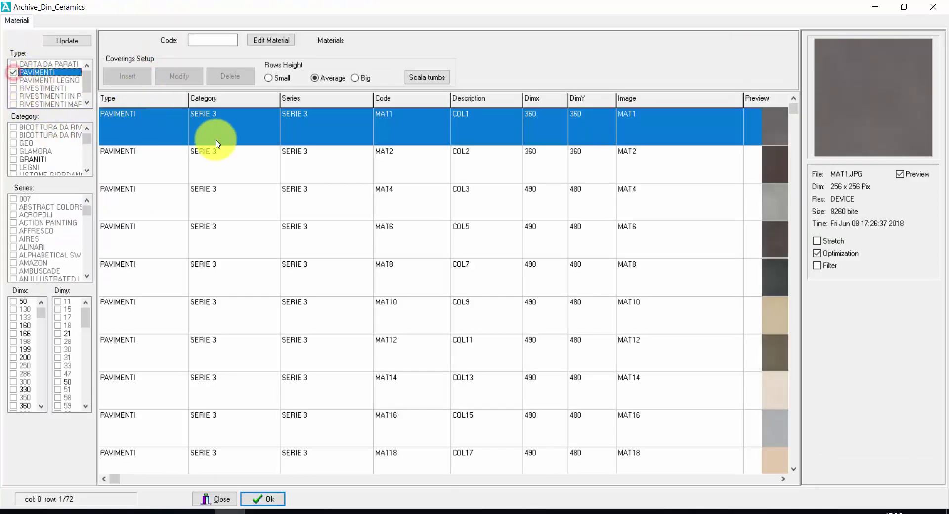
click(463, 215)
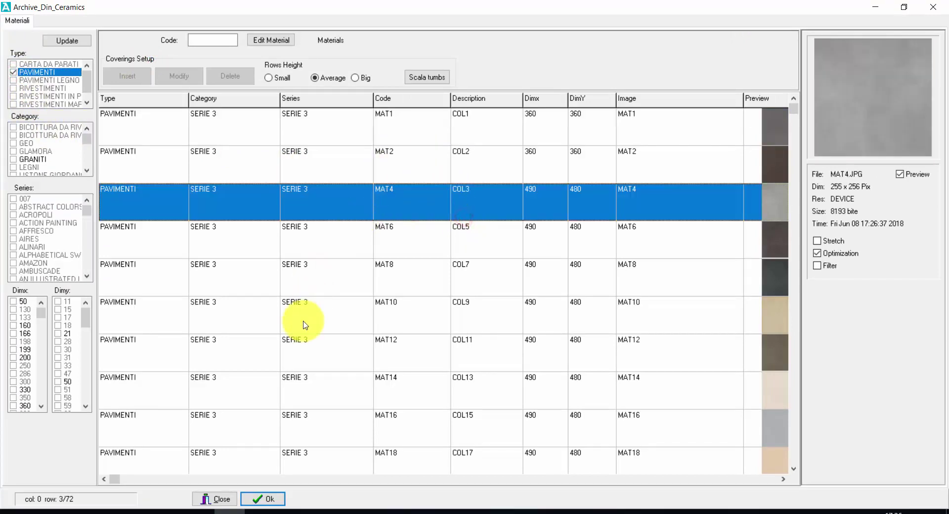
click(260, 497)
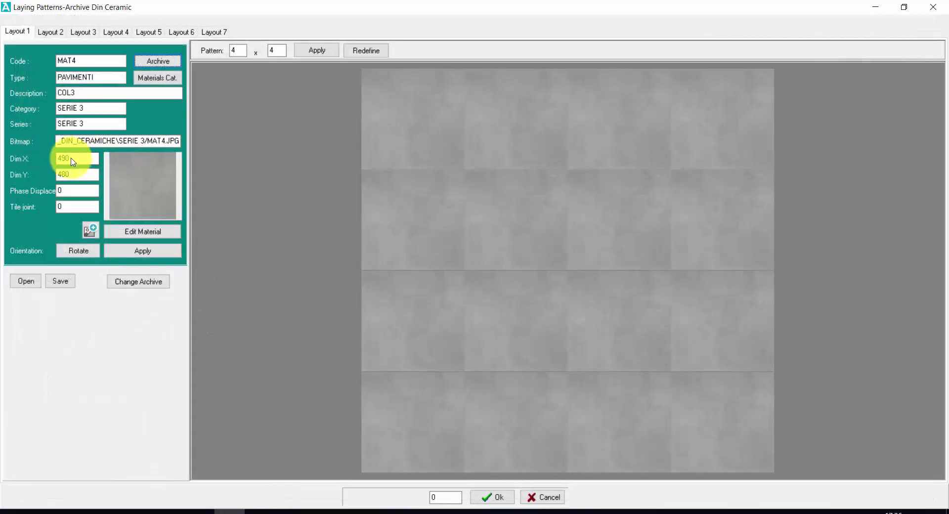
Step: Size the tile to 900 × 900 with a tile joint of 3 and apply
double_click(75, 158)
text(900)
double_click(77, 173)
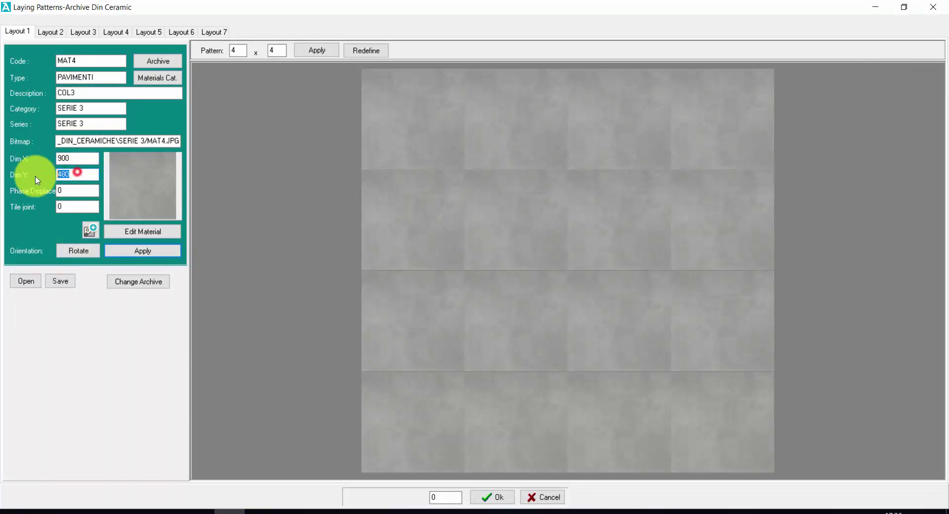
double_click(68, 207)
click(138, 252)
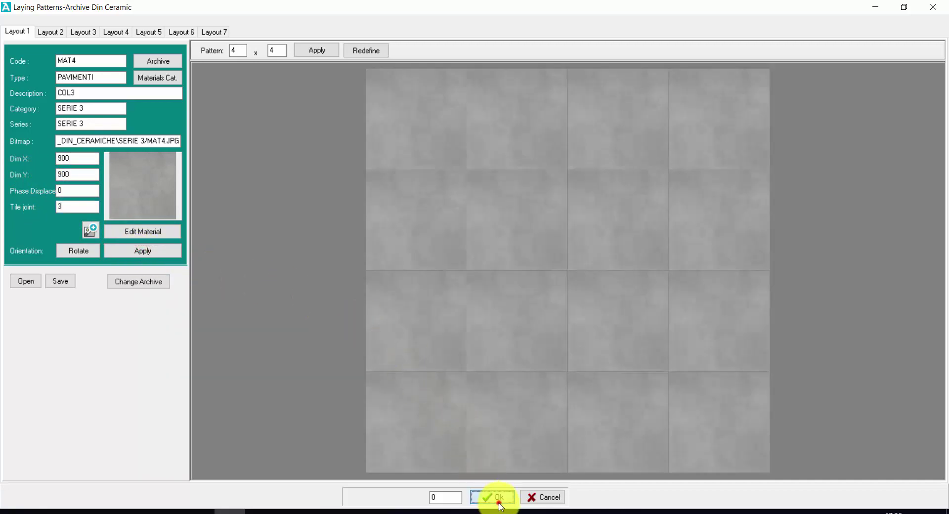
Step: Tile the right room's floor with MAT4 and switch to the textured shaded view
click(495, 497)
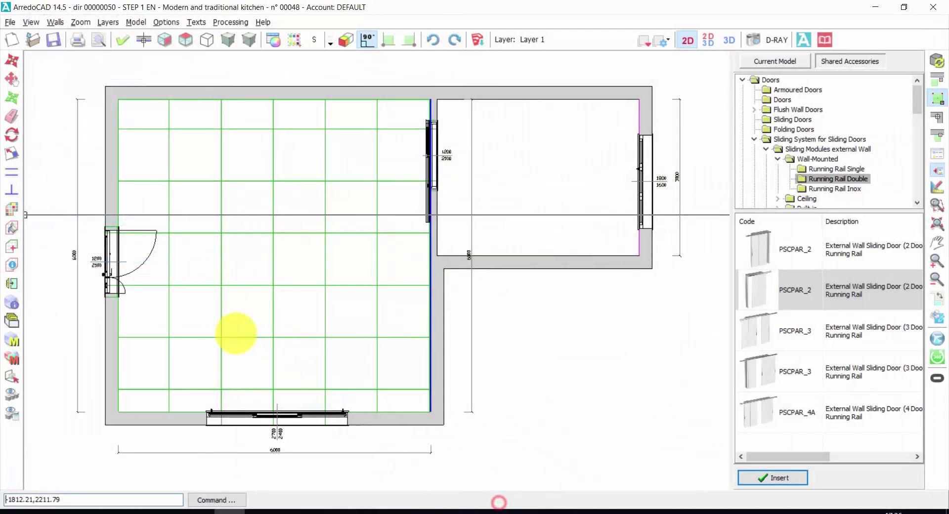
click(12, 227)
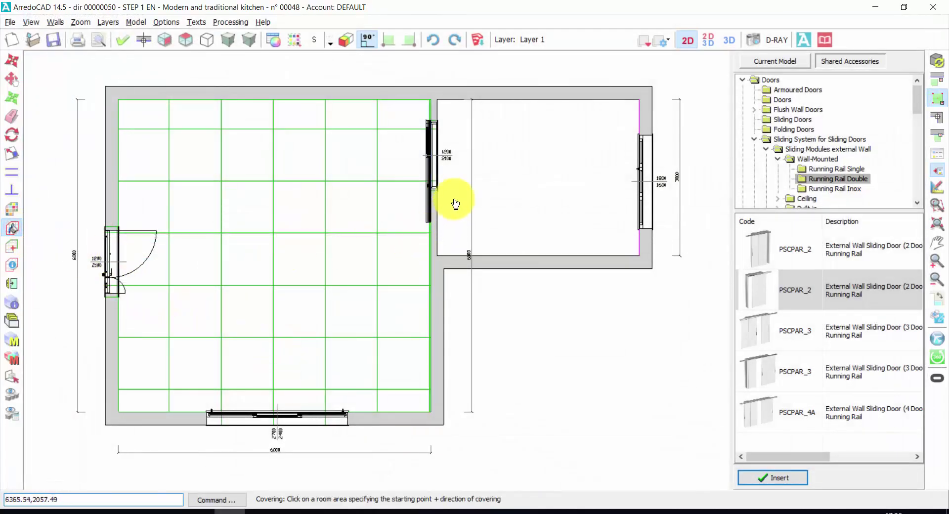
click(483, 179)
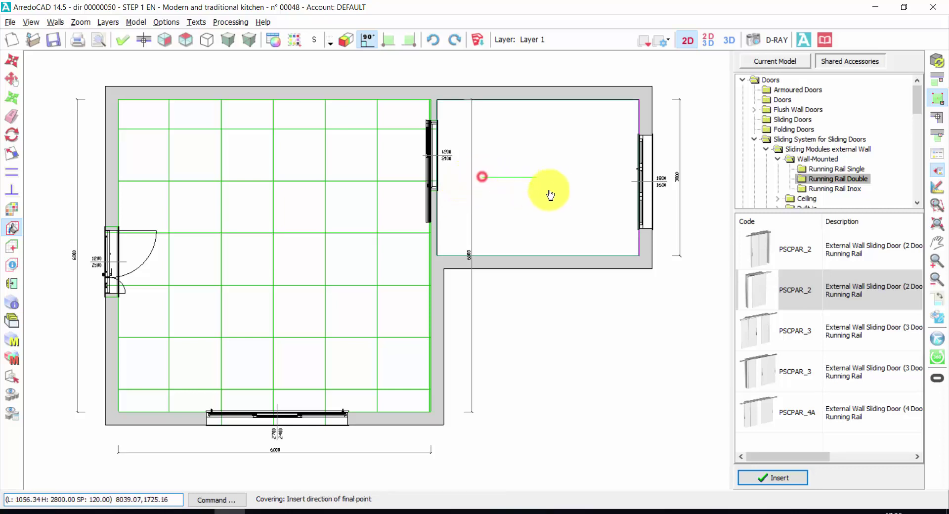
click(609, 196)
click(458, 295)
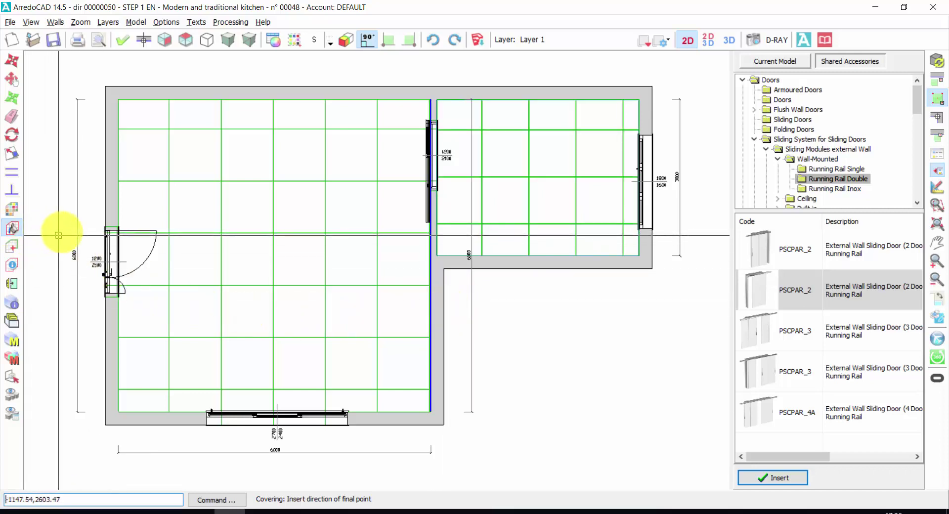
click(74, 222)
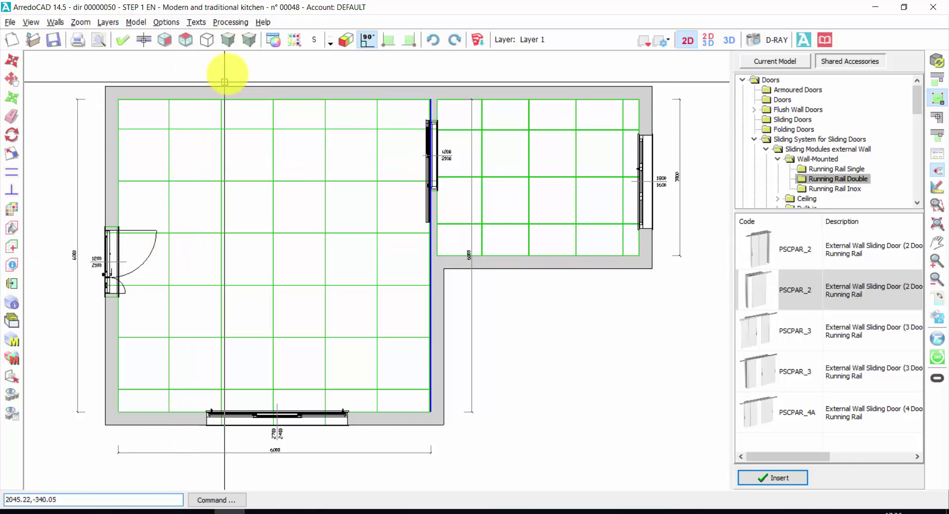
click(229, 41)
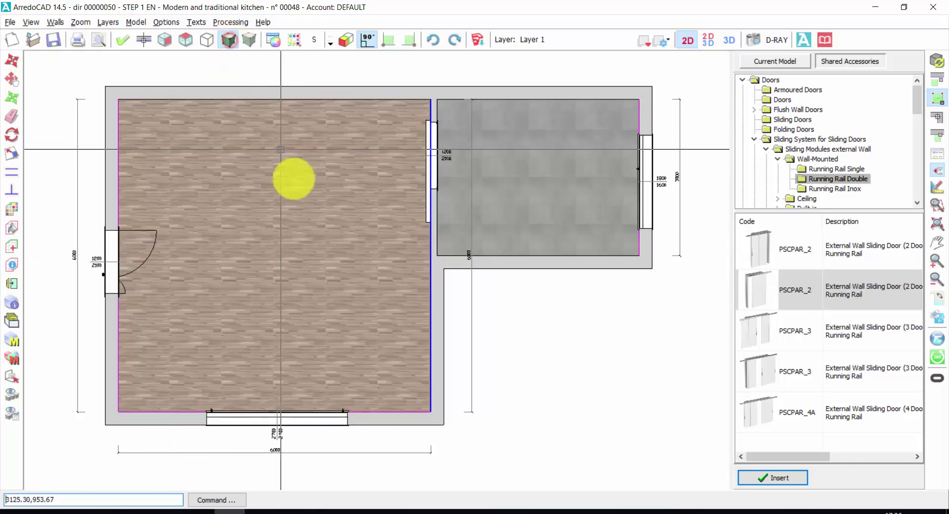
Step: Show the room in 3D with the library panel closed, orbited toward the sliding door
click(230, 41)
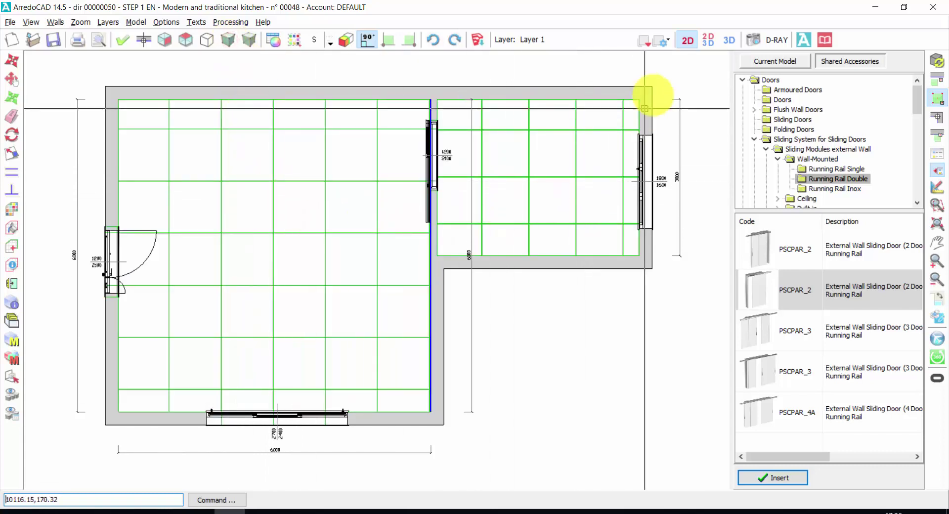
click(727, 44)
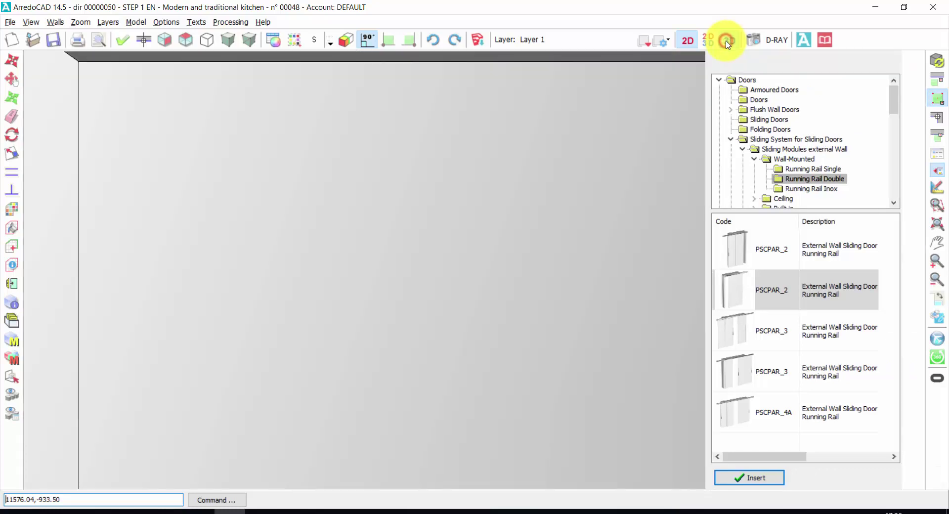
click(939, 172)
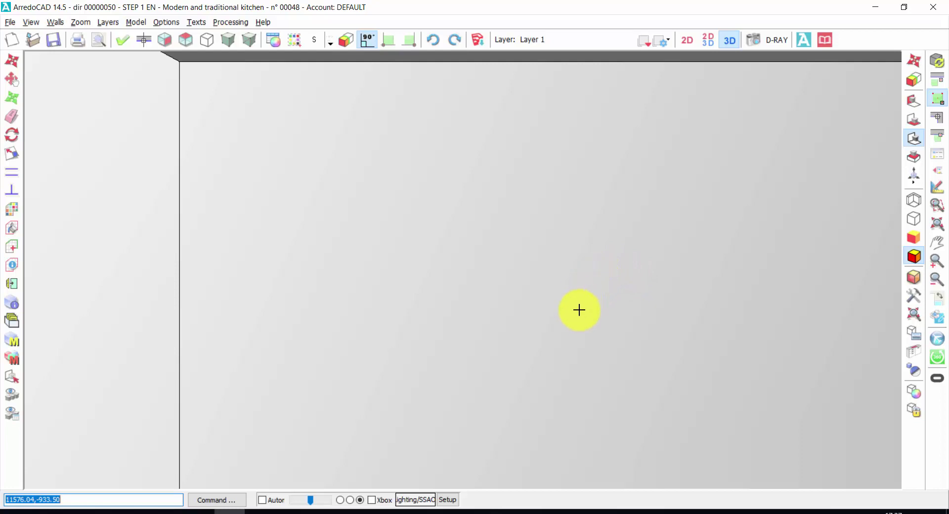
drag(578, 315, 556, 269)
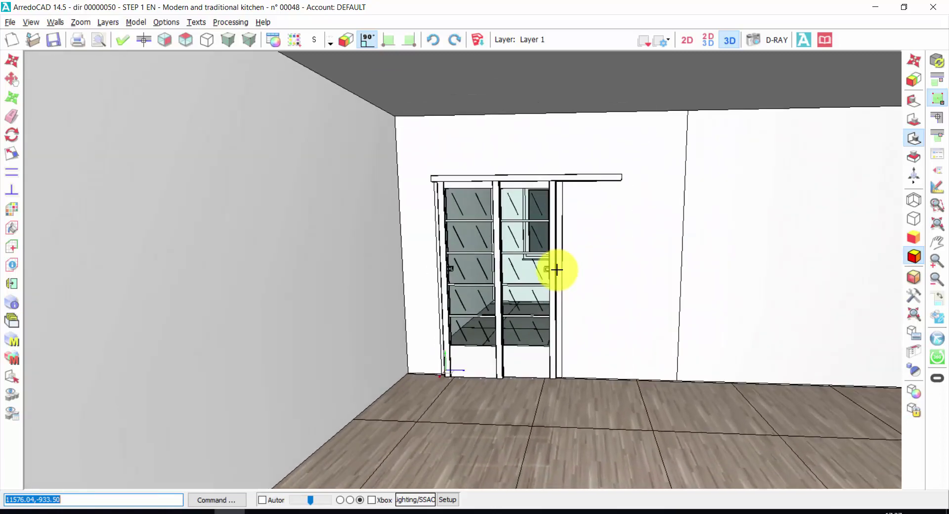
drag(556, 270, 558, 270)
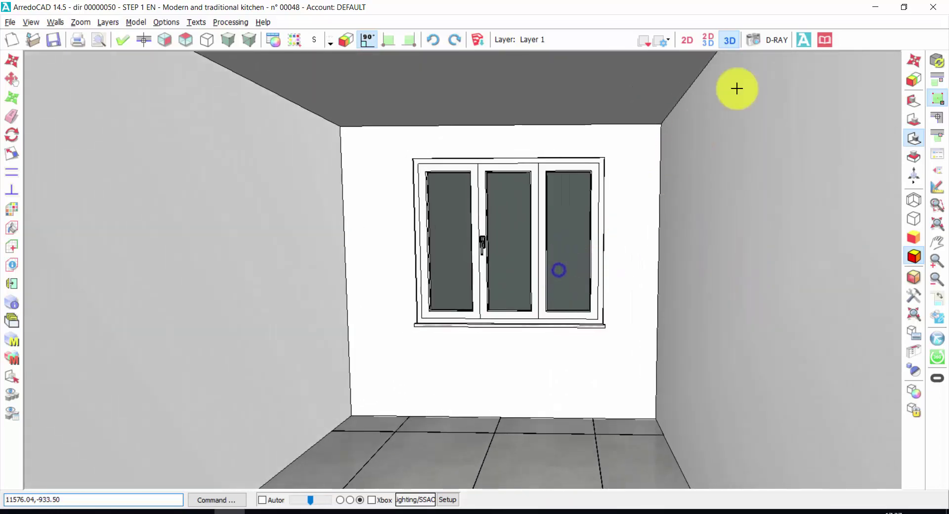
click(729, 41)
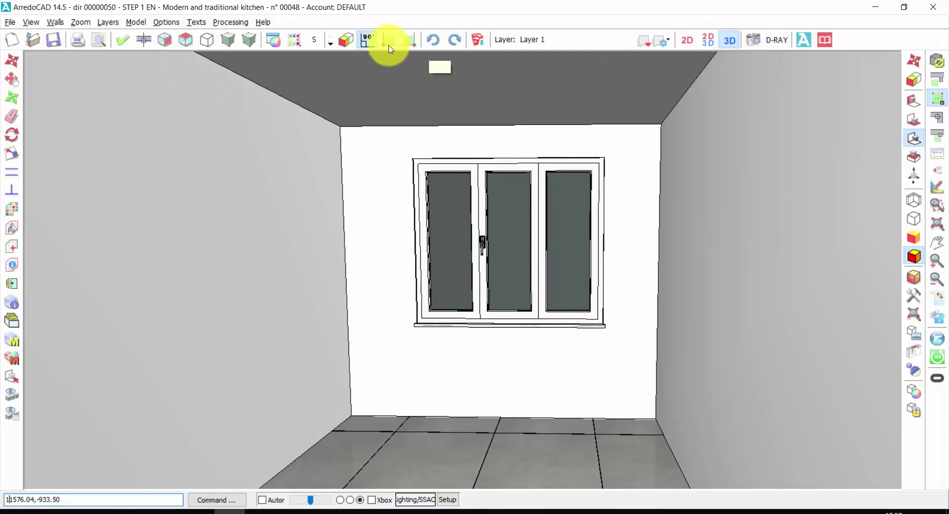
click(165, 23)
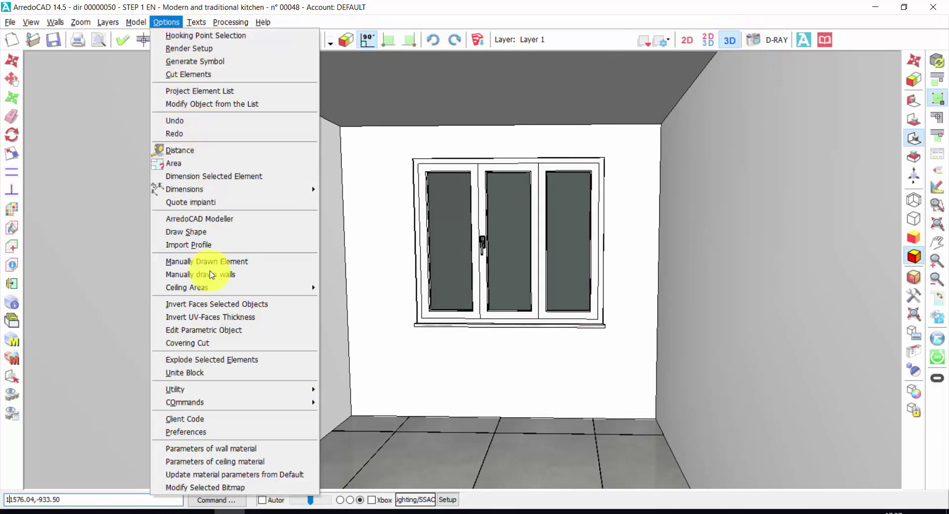
click(235, 433)
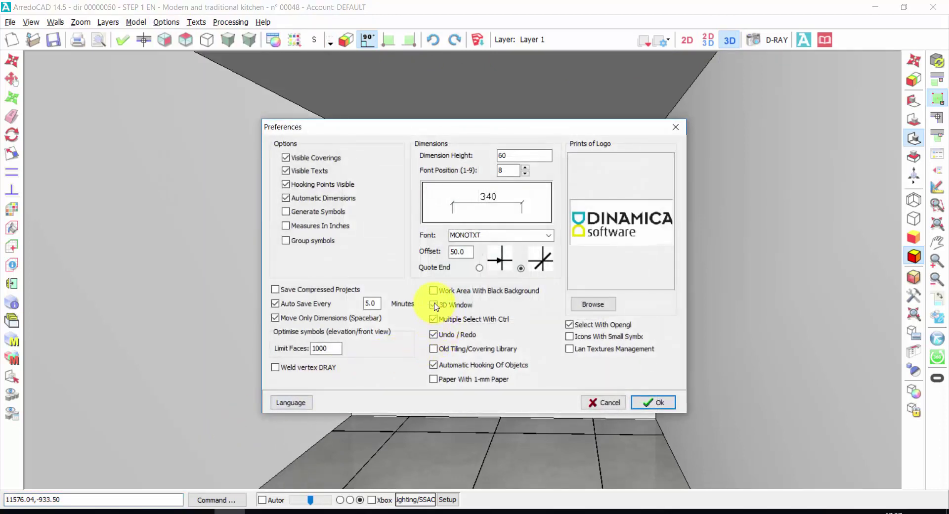
click(607, 403)
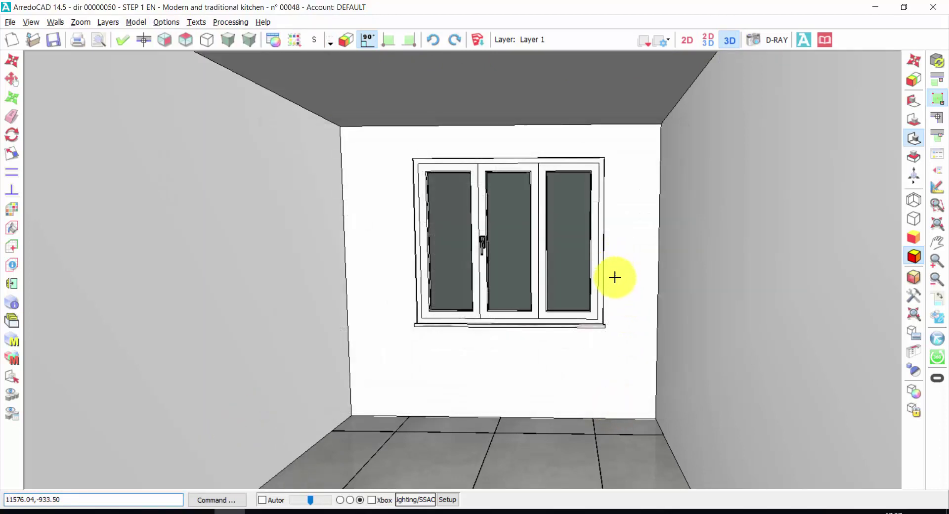
middle_drag(618, 303, 559, 270)
Step: Step back through the room and turn on shadows in the 3D view
key(Up)
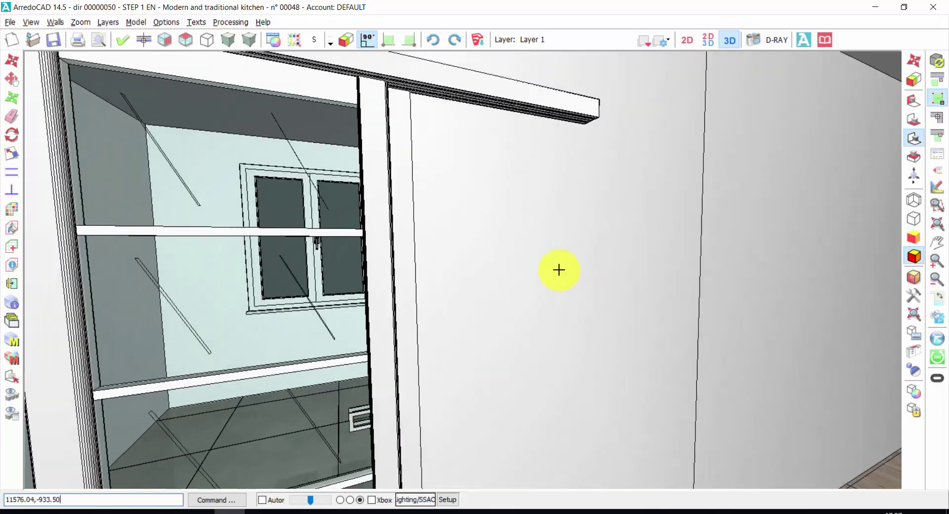
key(Down)
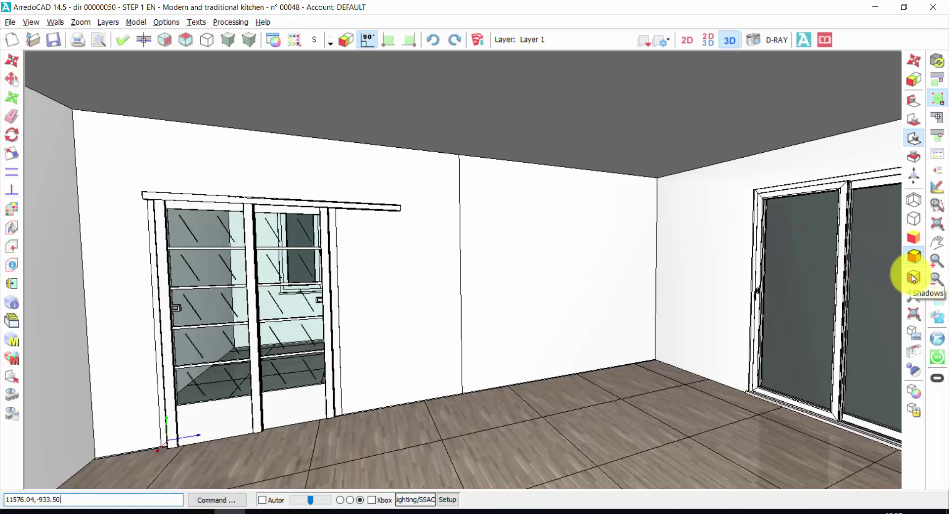
click(914, 278)
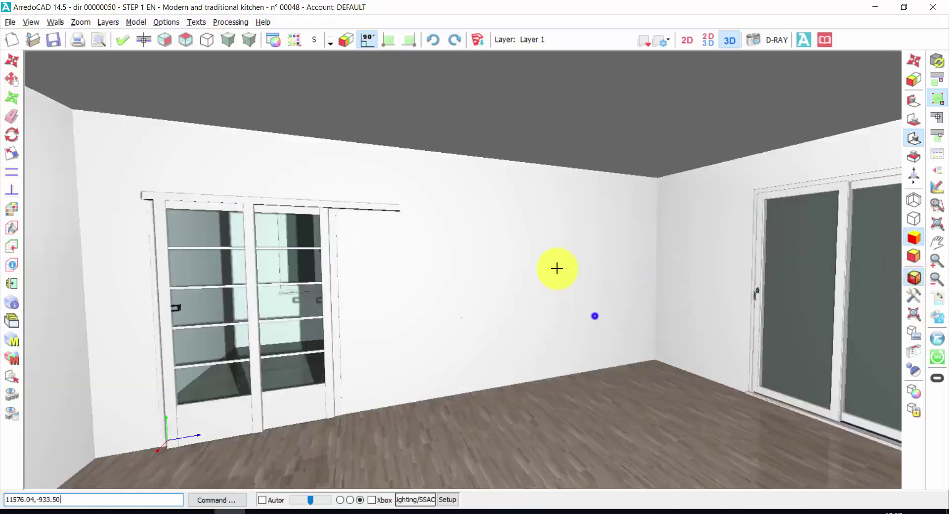
Step: Look left and right around the room to check the parquet floor, sliding door and window
key(Left)
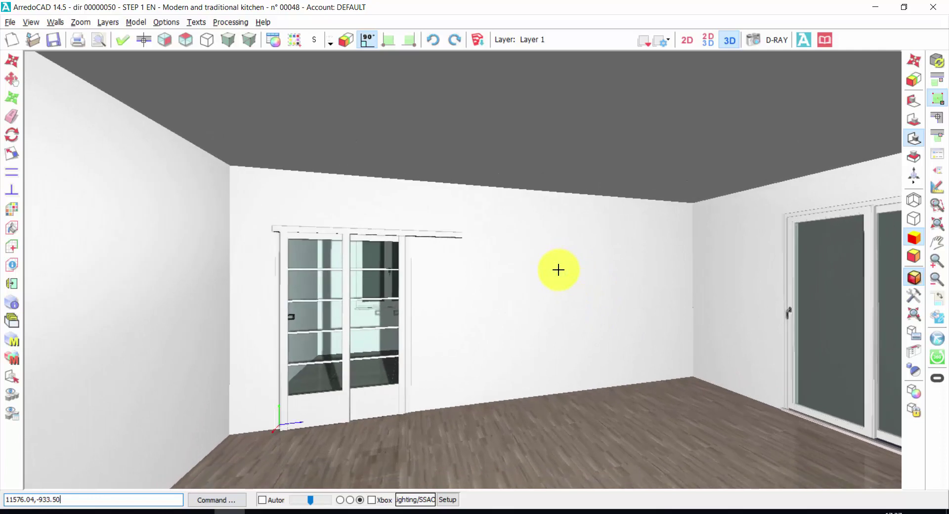
key(Left)
key(Right)
key(Left)
key(Right)
key(Left)
key(Right)
key(Right)
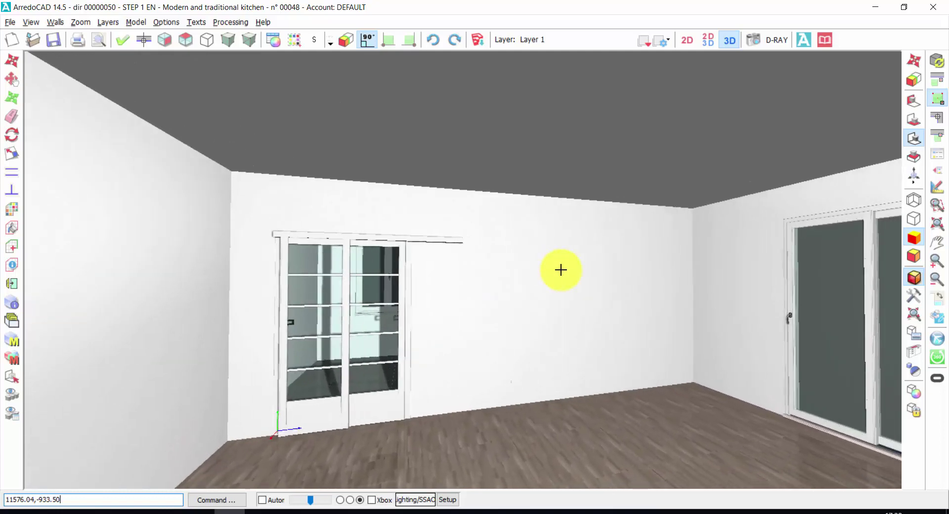
key(Left)
key(Right)
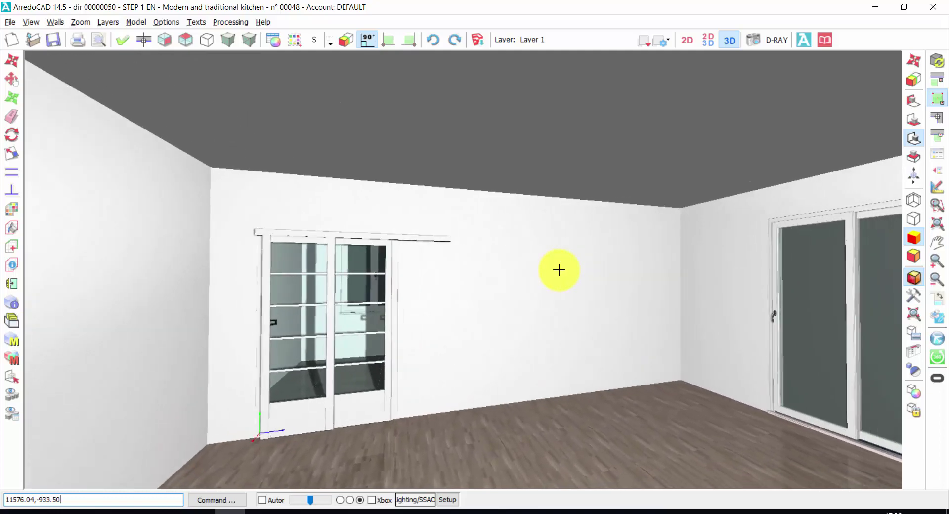
click(557, 270)
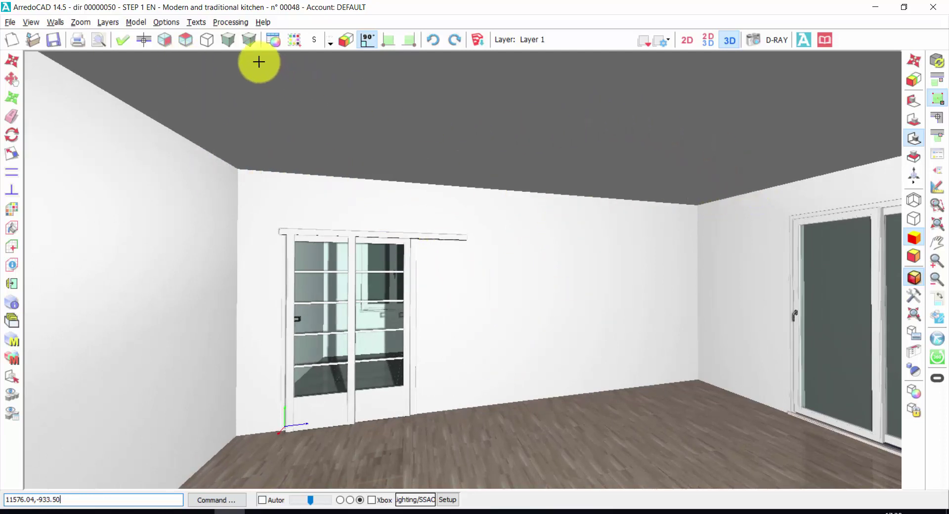
Step: Create a 250-thick ceiling at 2800 mm from the room outline via Options > Ceiling Areas
click(163, 23)
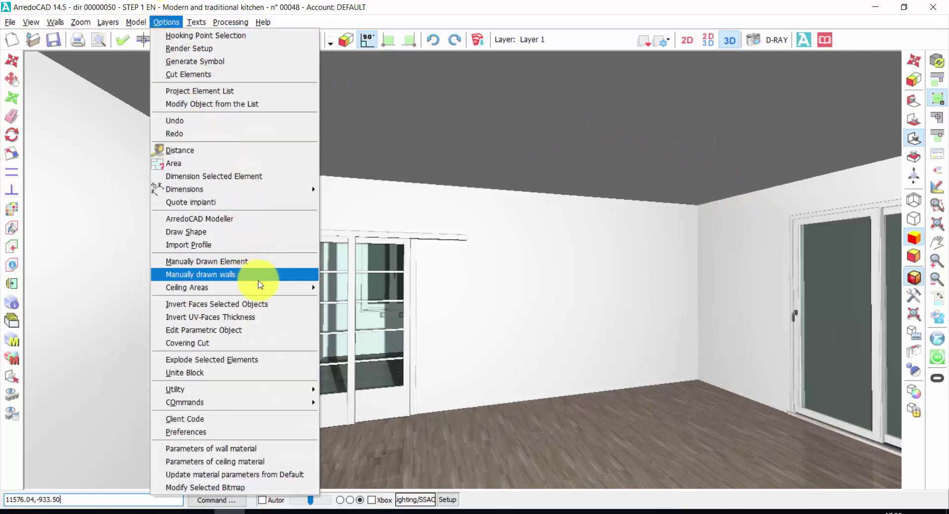
mouse_move(254, 288)
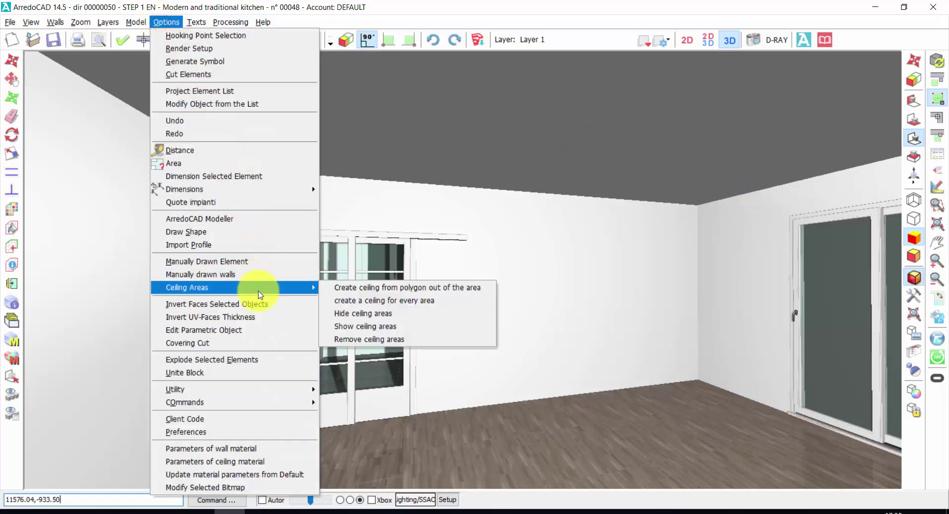
click(386, 290)
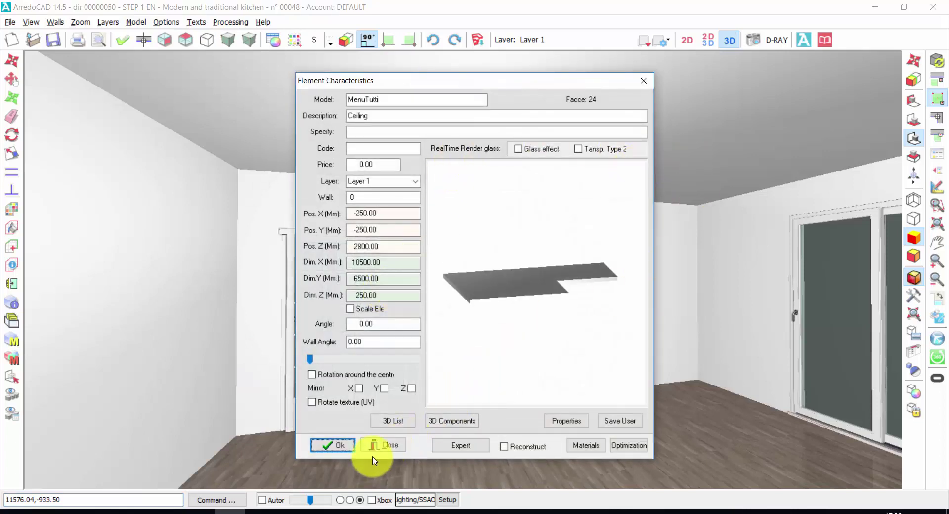
click(384, 445)
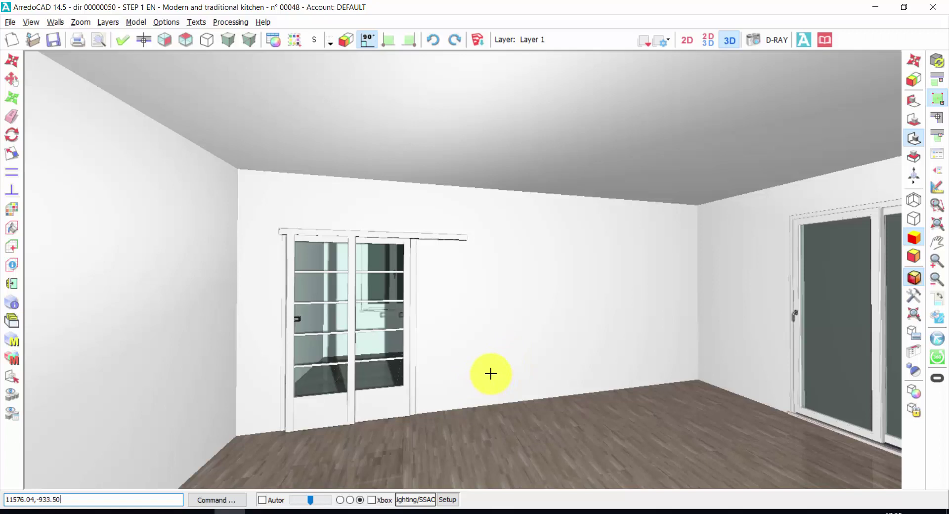
Step: Show plan and 3D side by side, then set the large room's top wall as working wall
click(705, 43)
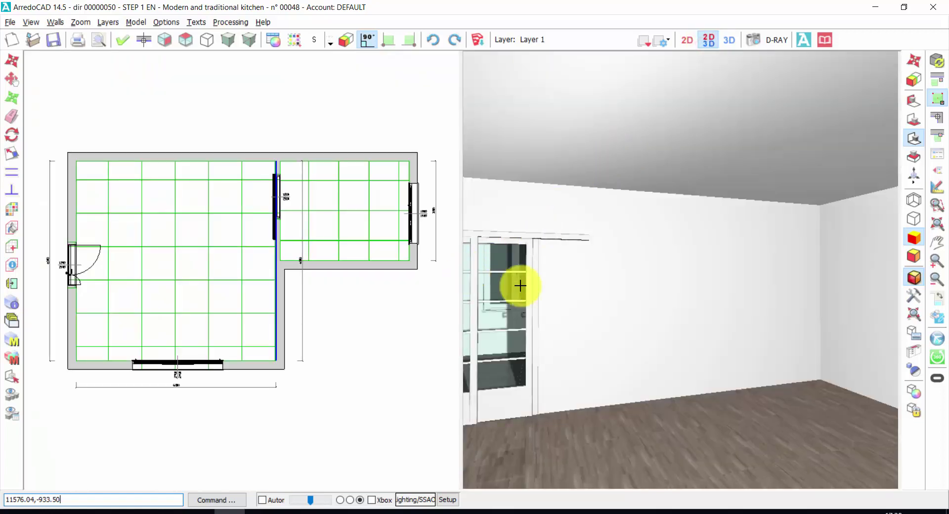
drag(629, 346, 680, 269)
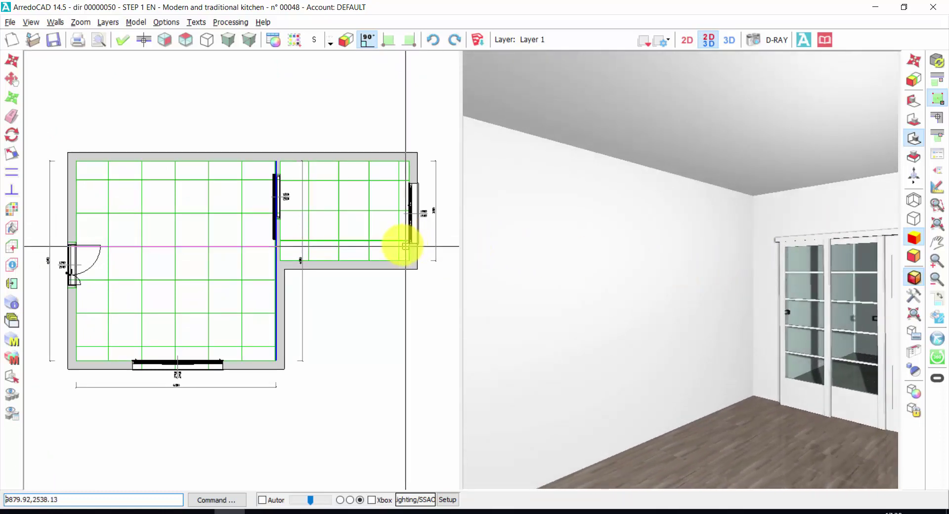
click(142, 41)
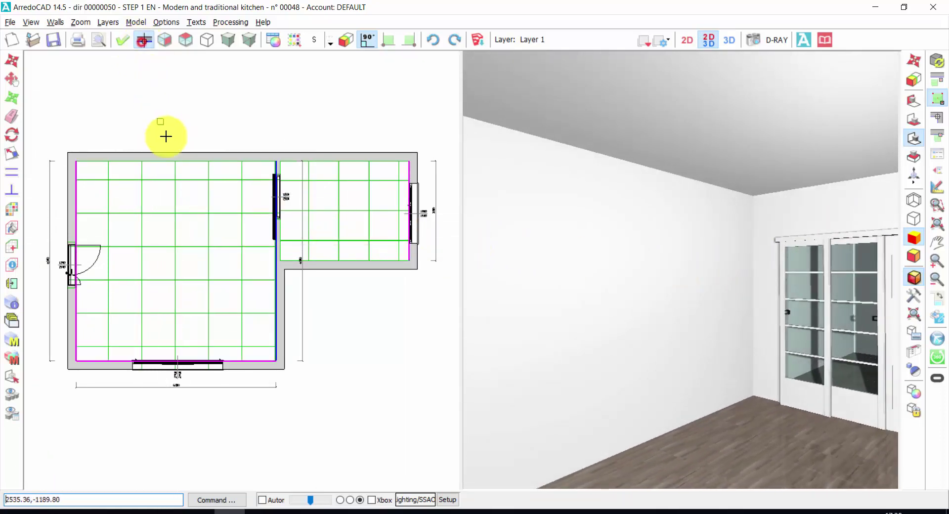
click(183, 162)
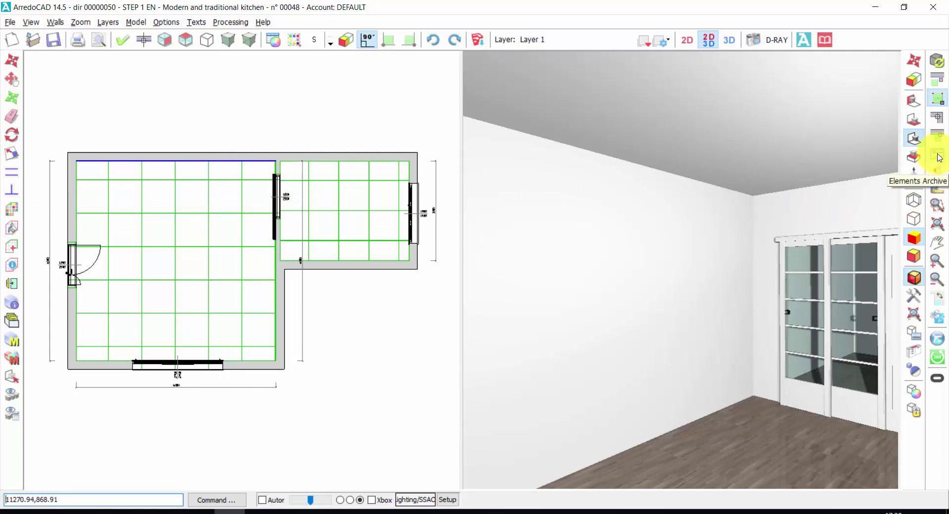
Step: Open the Elements Archive and switch it from Shared Accessories to the Current Model kitchen catalogue
click(938, 156)
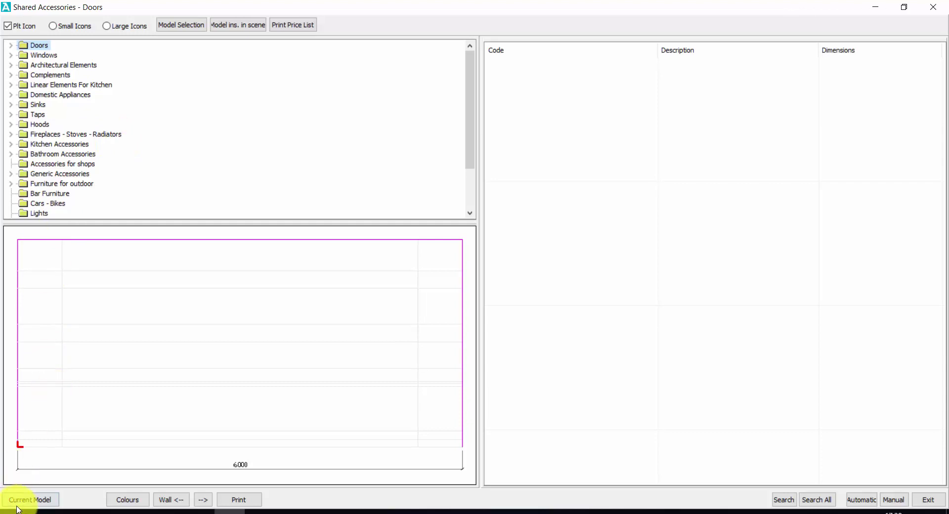
click(34, 500)
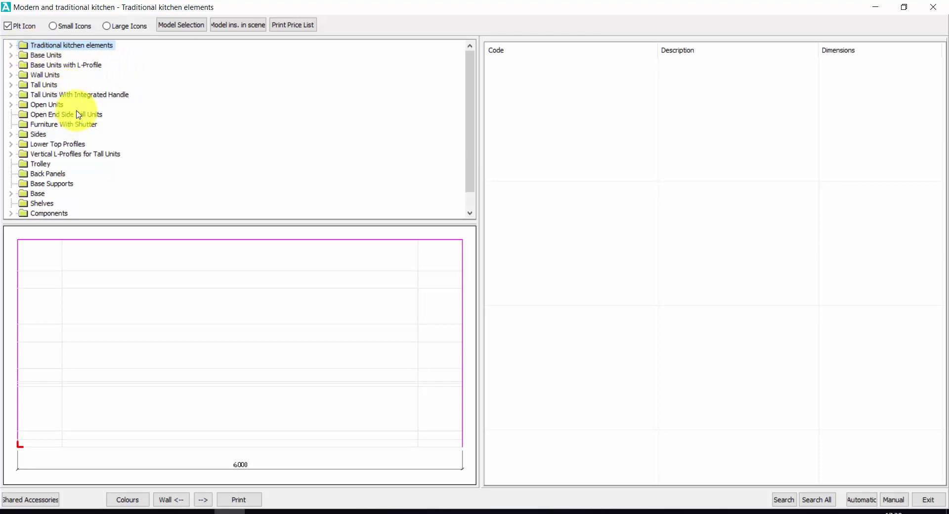
Step: Preview the Wardrobes, Bedrooms, Cabin Wardrobe, Living Rooms, Bathrooms and Classic models
click(186, 27)
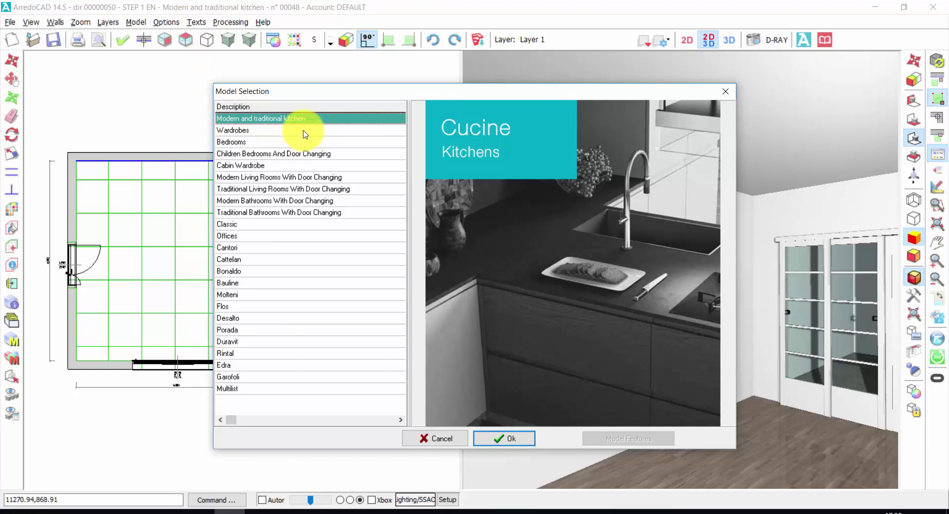
click(304, 131)
click(304, 143)
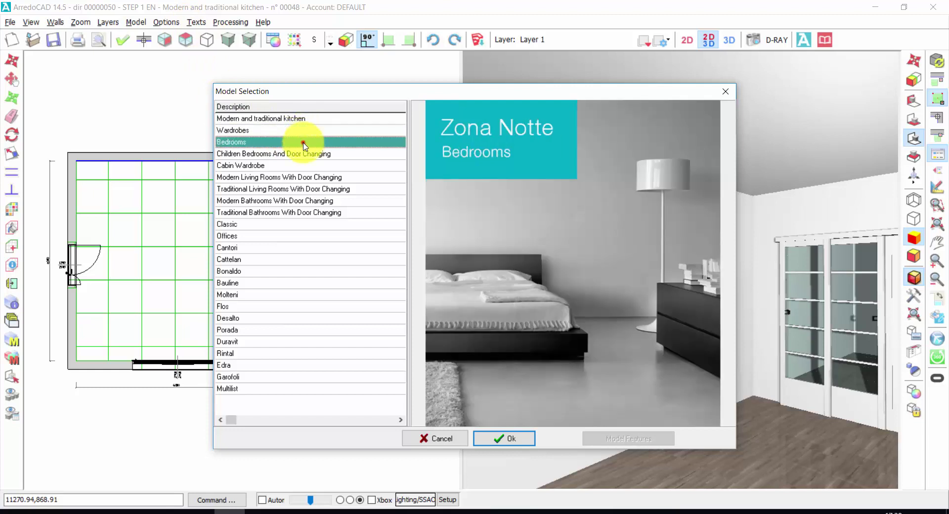
click(298, 155)
click(293, 167)
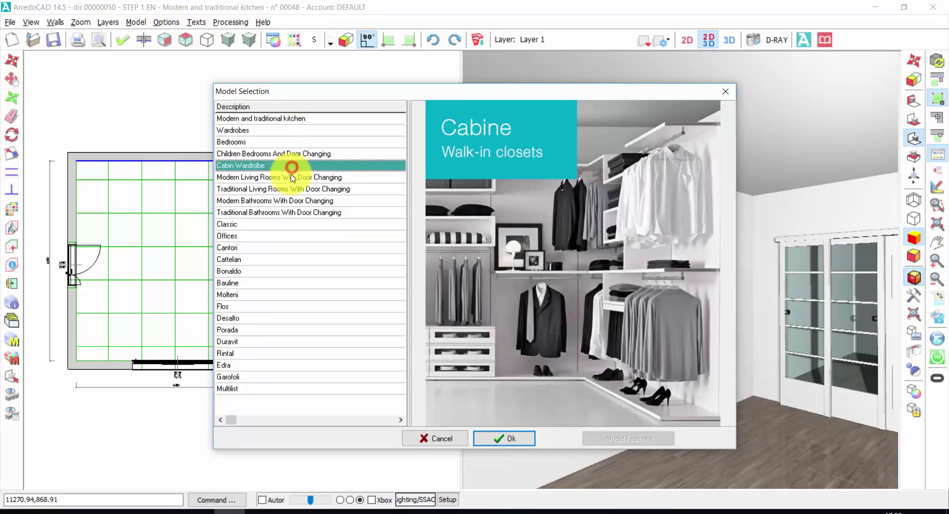
click(290, 177)
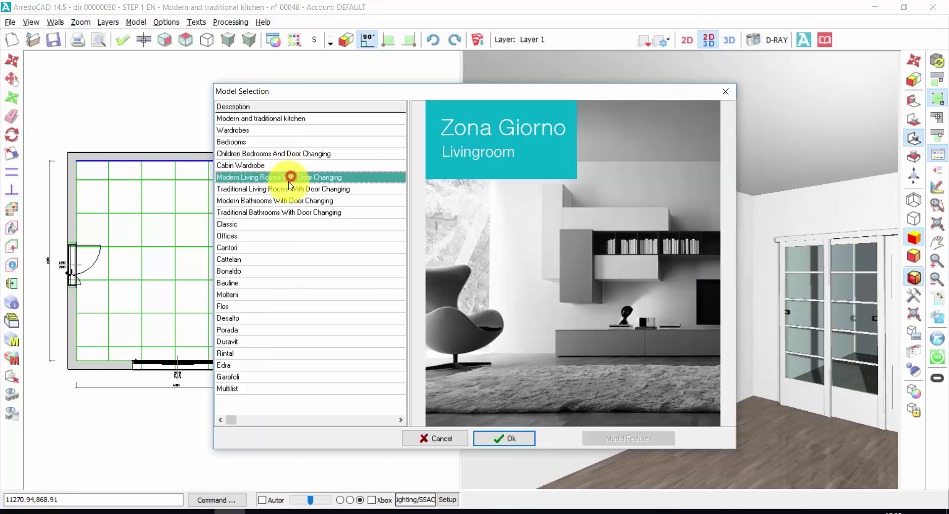
click(280, 212)
click(274, 225)
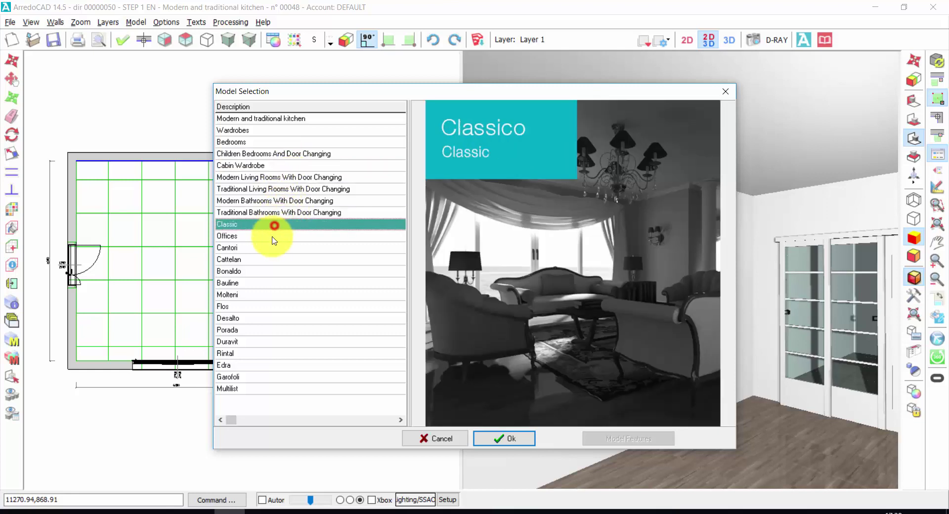
Step: Preview Cantori, Cattelan, Molteni, Flos and Duravit, then confirm Modern and traditional kitchen
click(268, 248)
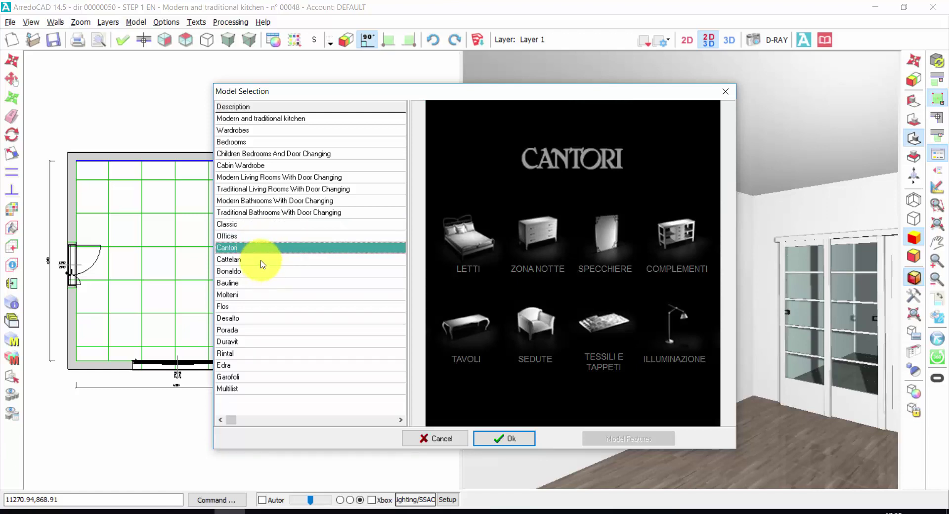
click(264, 261)
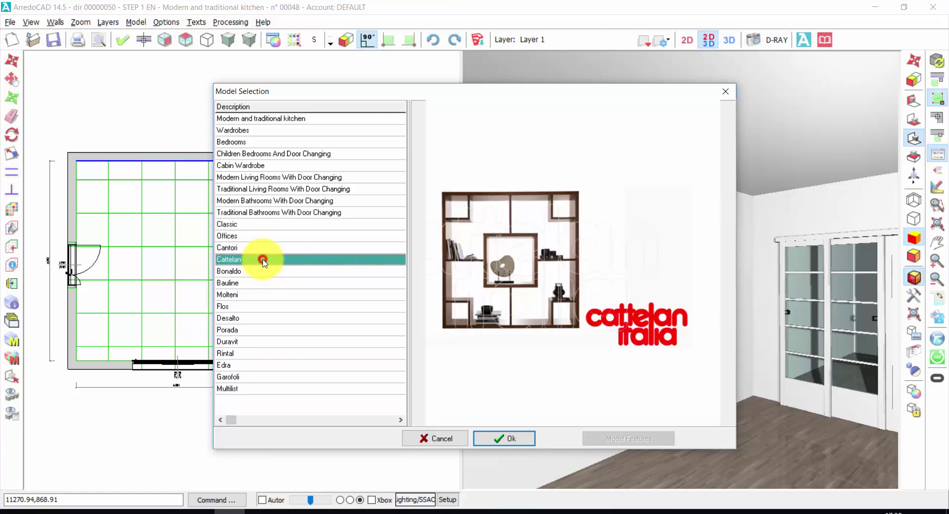
click(258, 295)
click(256, 307)
click(253, 339)
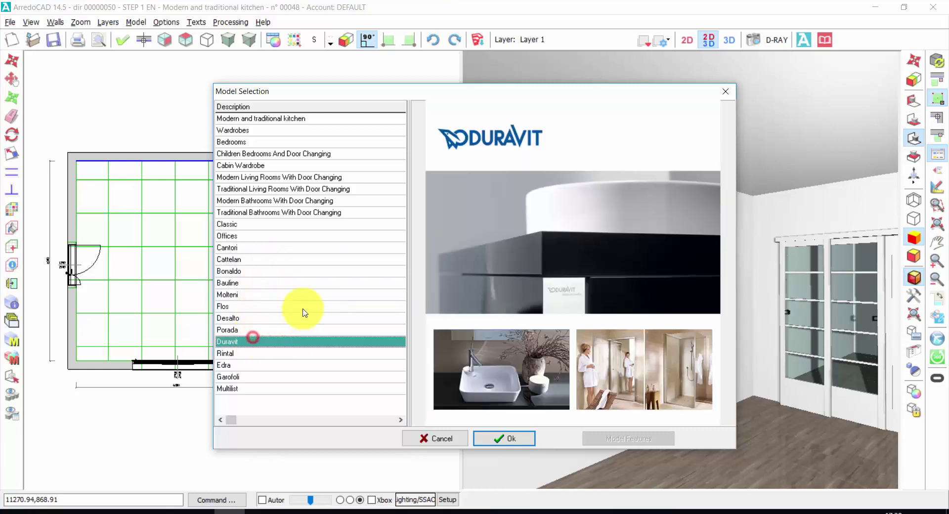
click(290, 119)
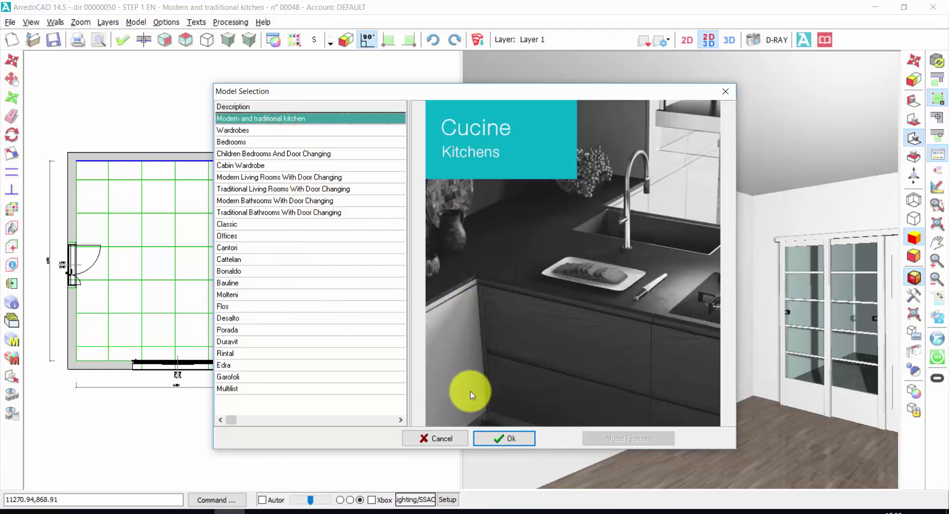
click(503, 438)
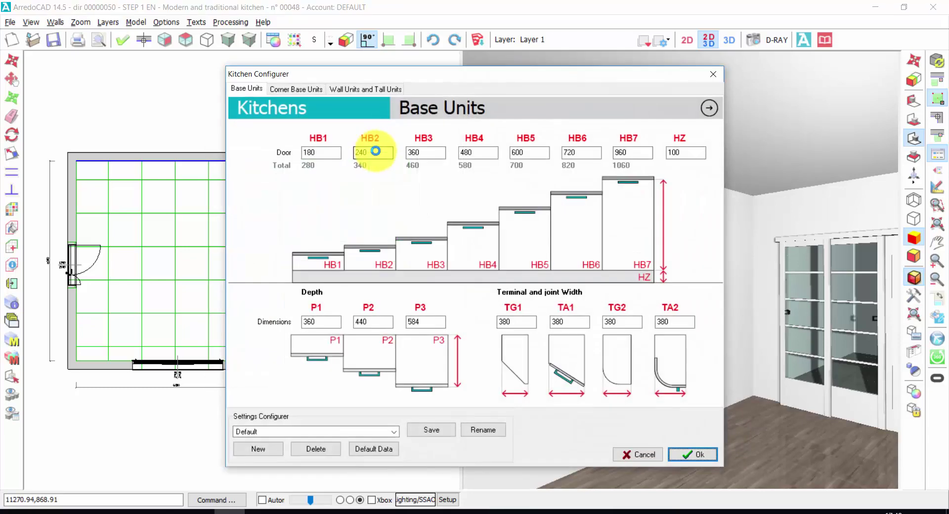
Step: Review base, corner and wall/tall unit sizes and accept base doors 180–960, wall units 360–960
double_click(317, 151)
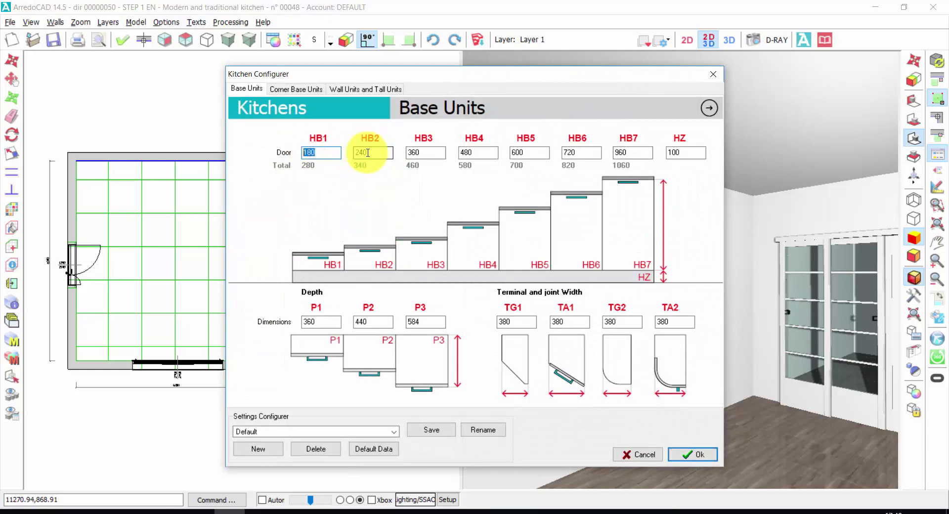
double_click(414, 153)
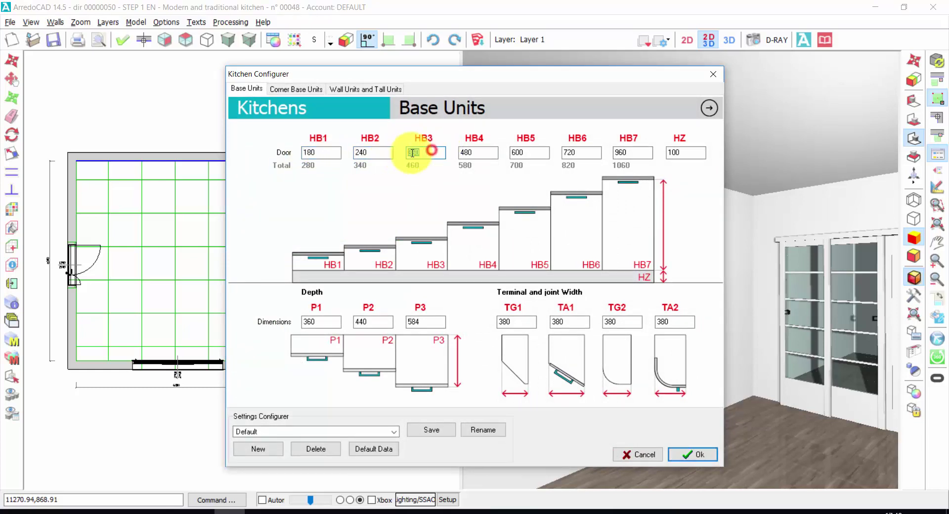
double_click(472, 154)
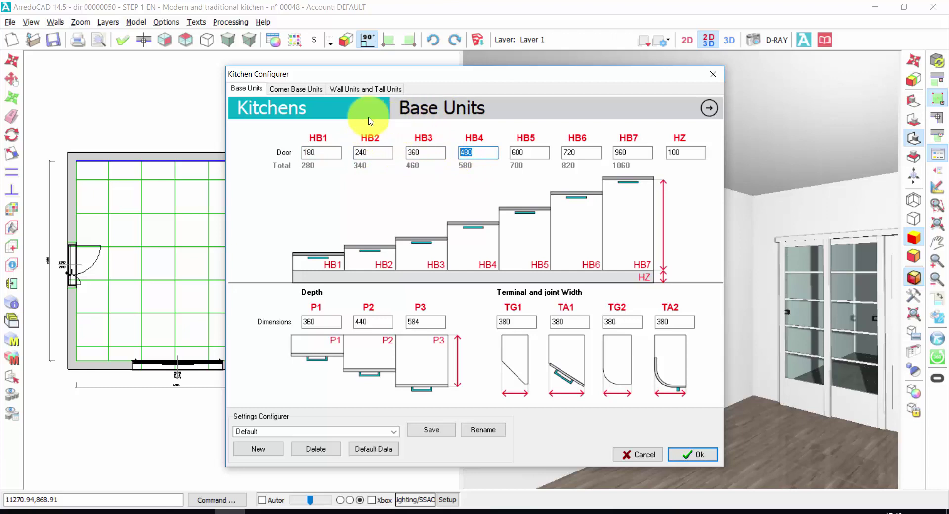
click(298, 91)
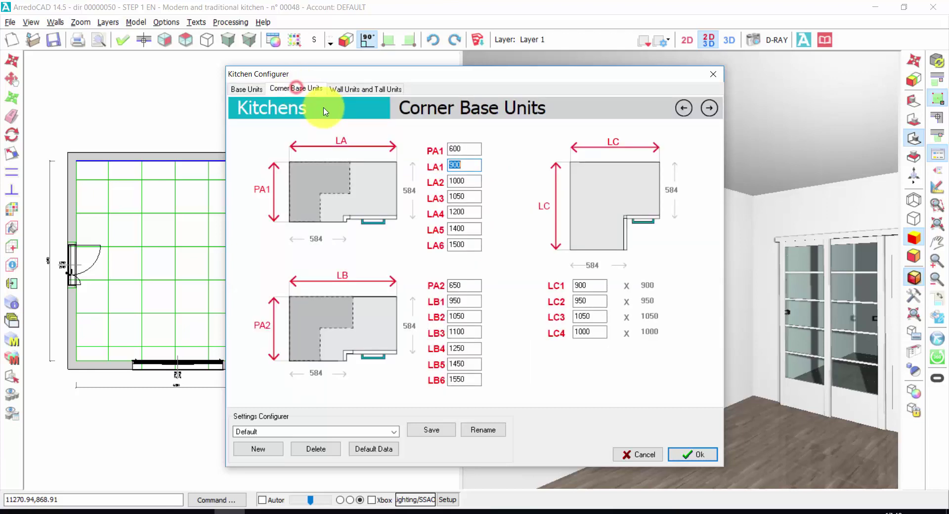
click(361, 89)
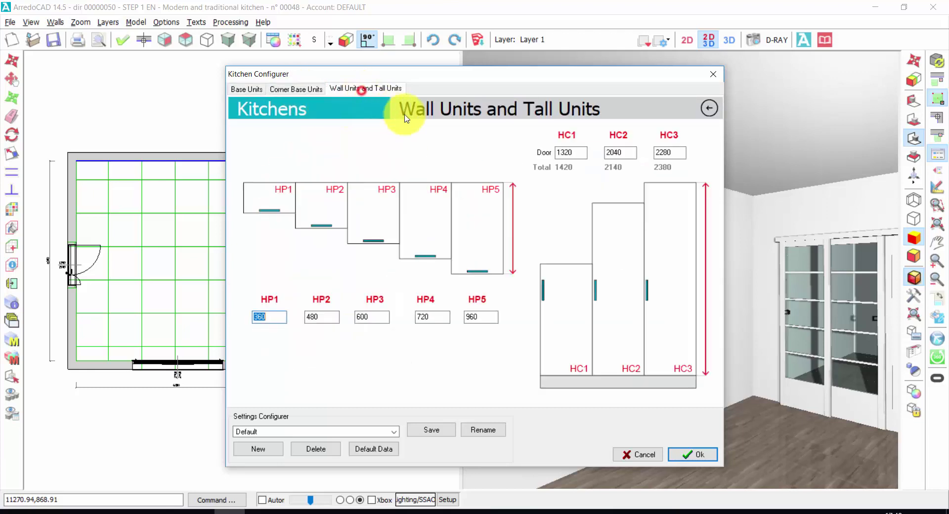
click(437, 311)
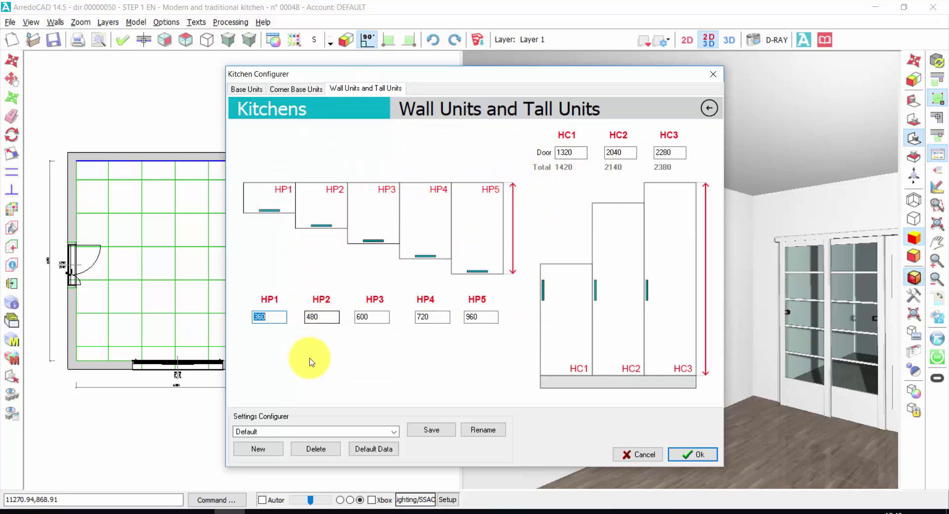
click(692, 454)
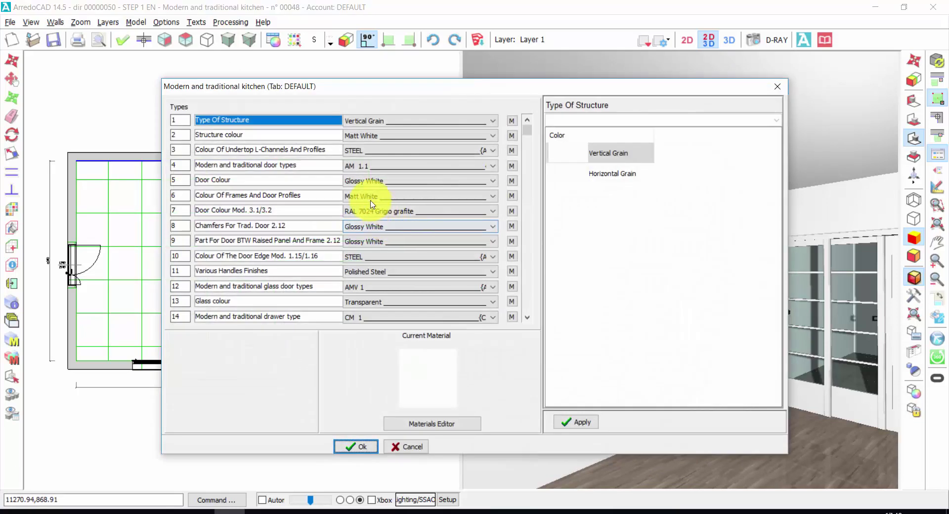
Step: Select the 'Modern and traditional door types' row and browse its door choices
click(361, 169)
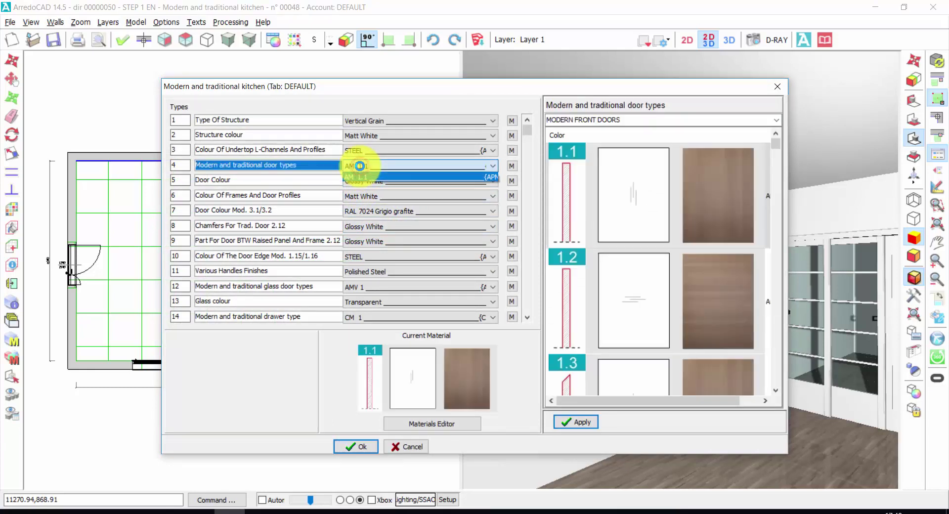
click(658, 220)
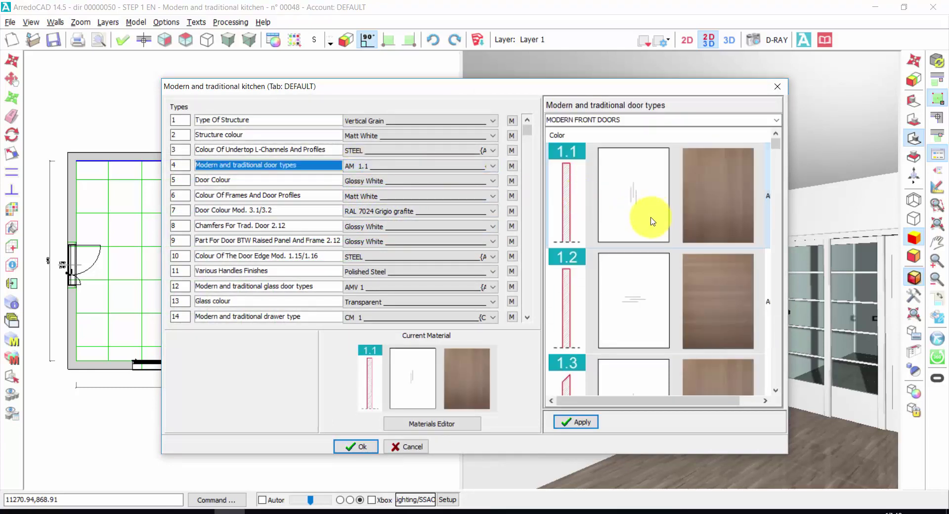
scroll(649, 223, down, 1)
scroll(644, 242, down, 5)
scroll(632, 267, down, 6)
scroll(632, 269, down, 9)
scroll(628, 285, down, 10)
scroll(640, 297, down, 5)
Step: Compare Traditional and Modern Front Doors families and pick modern door AM 3.12
click(777, 121)
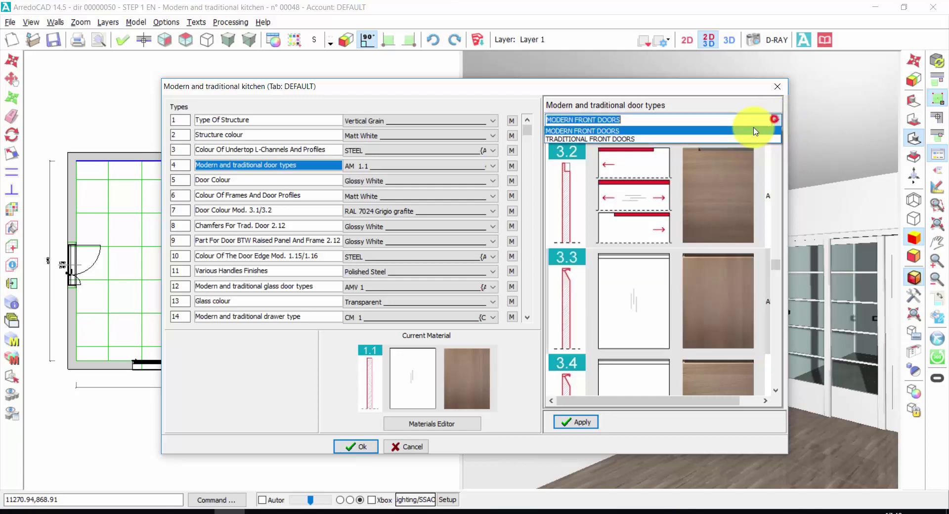
click(641, 140)
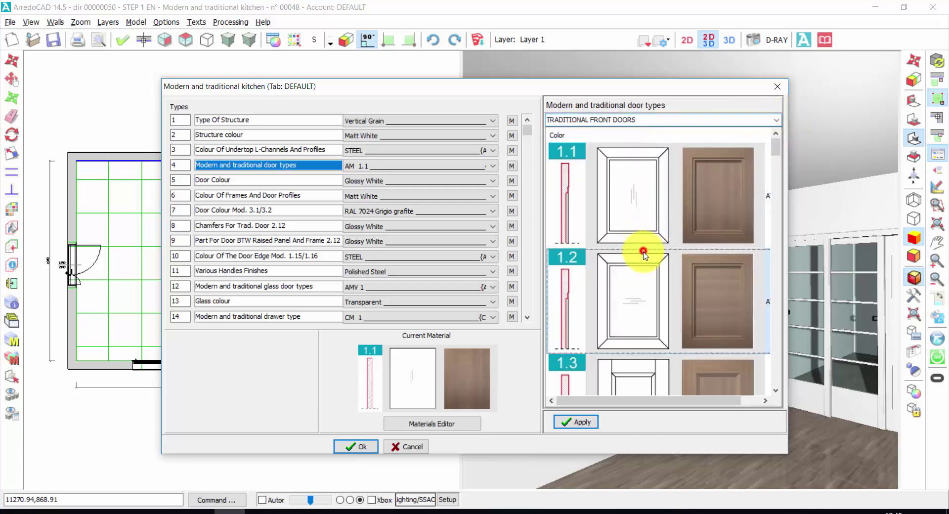
scroll(648, 282, down, 20)
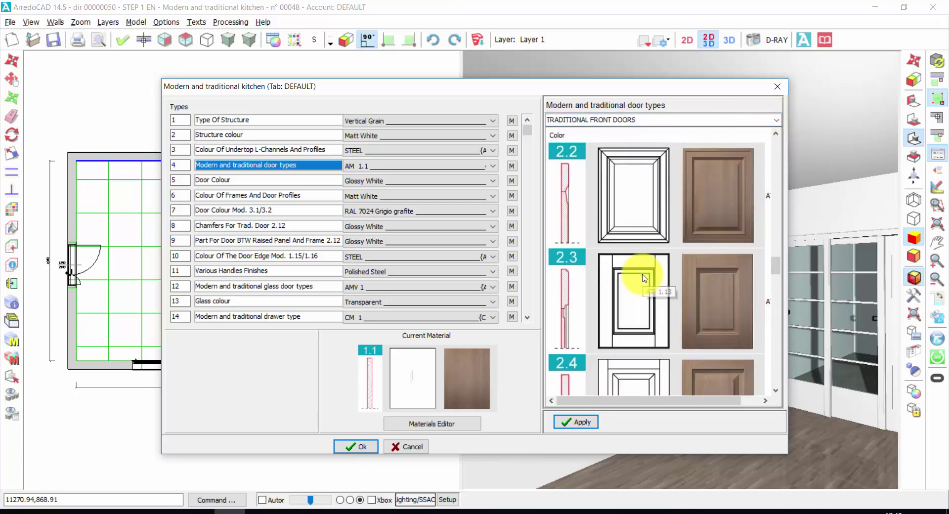
scroll(641, 273, down, 3)
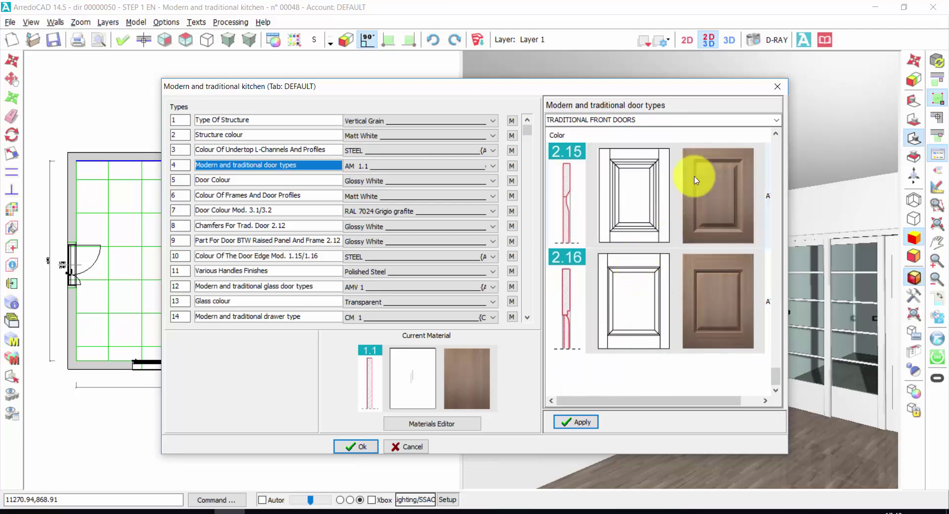
click(777, 121)
click(682, 128)
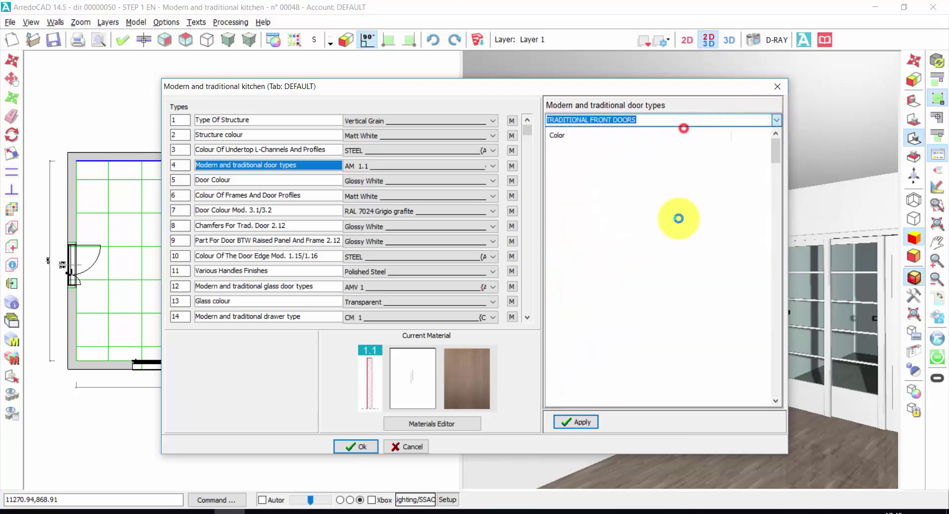
scroll(641, 293, down, 6)
click(642, 293)
scroll(641, 293, down, 18)
scroll(637, 304, down, 16)
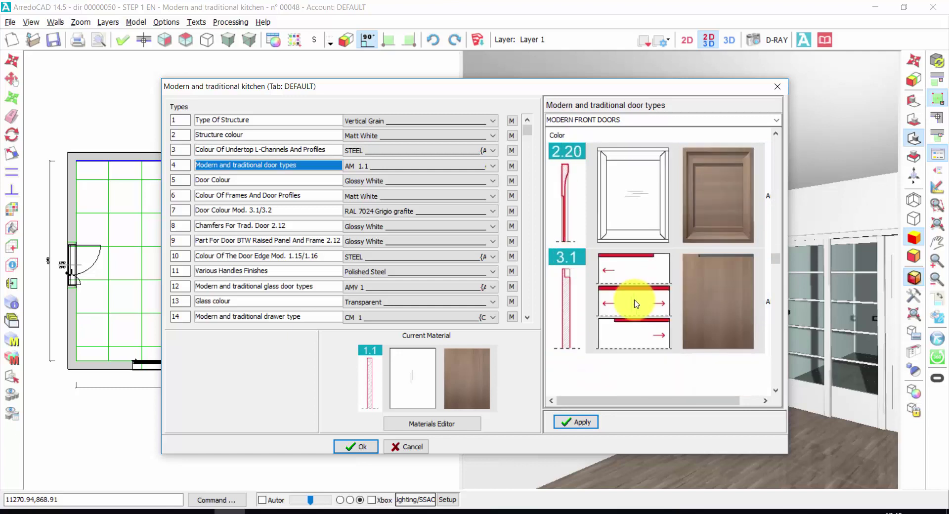
scroll(638, 309, down, 3)
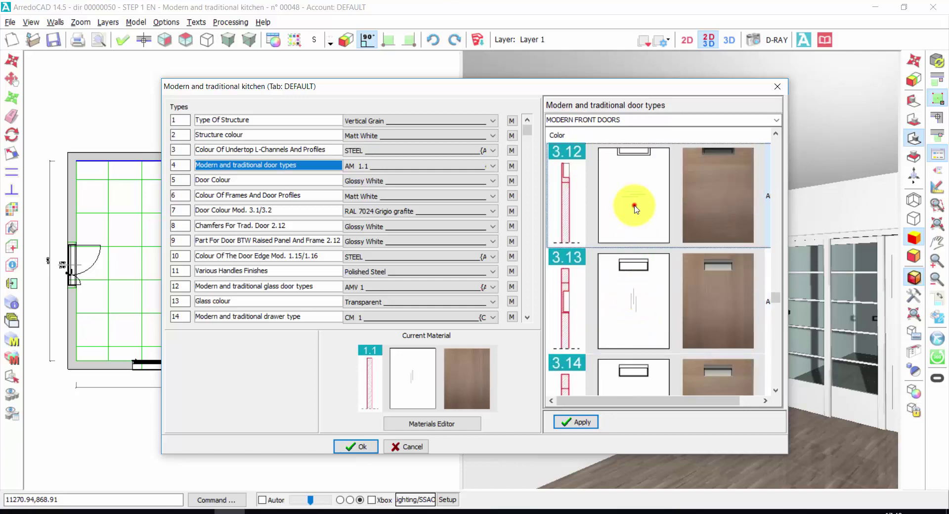
click(615, 210)
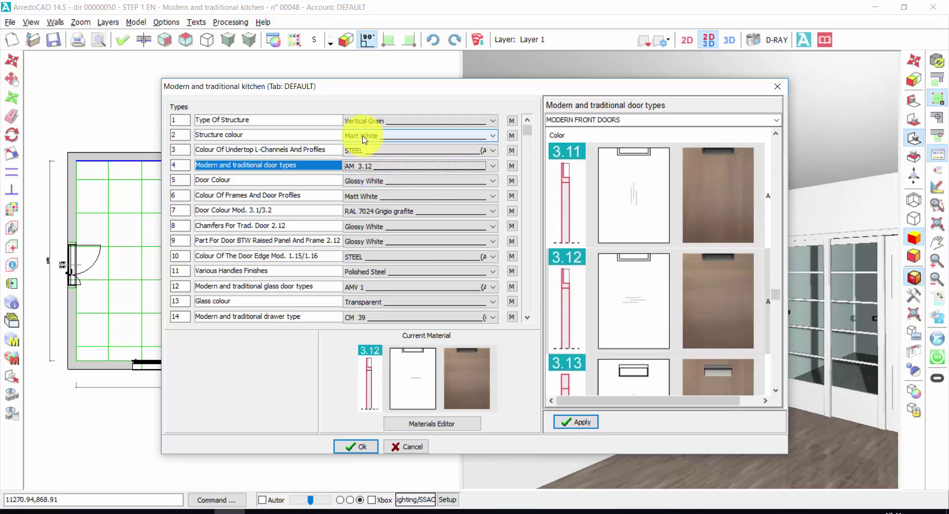
Step: Change the structure colour from Matt White to Medium 60 from Wood Middle Colors
click(372, 139)
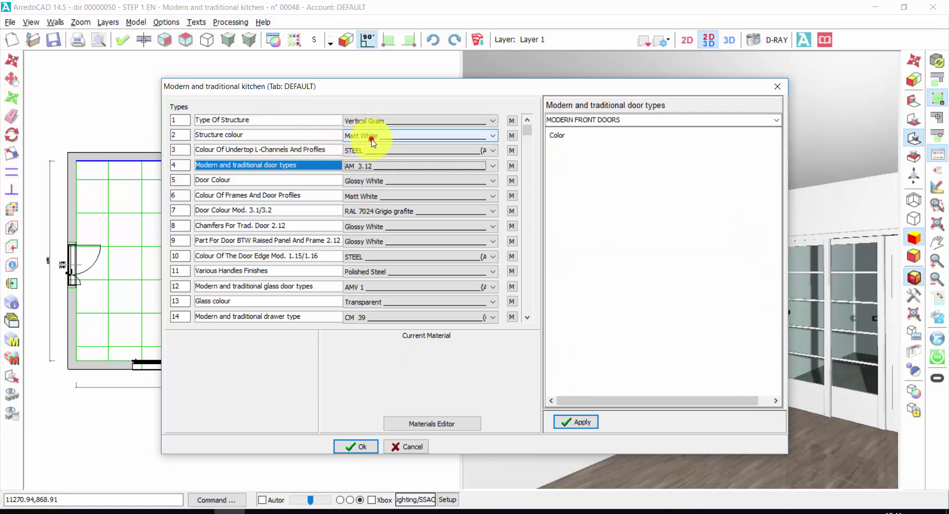
click(608, 194)
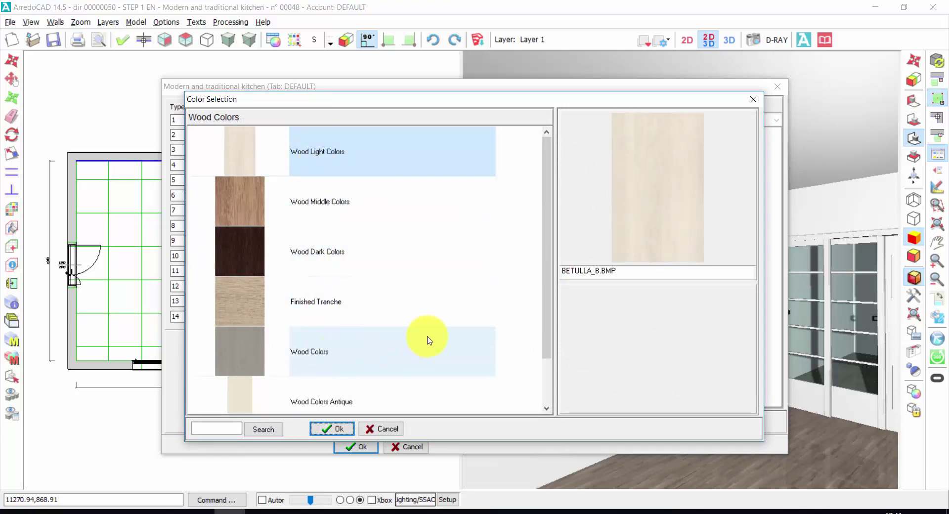
click(524, 331)
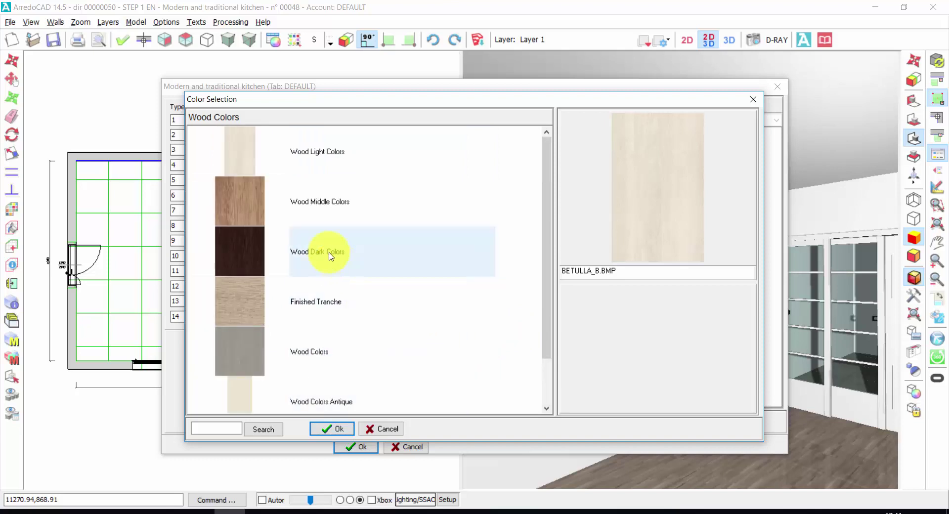
double_click(305, 213)
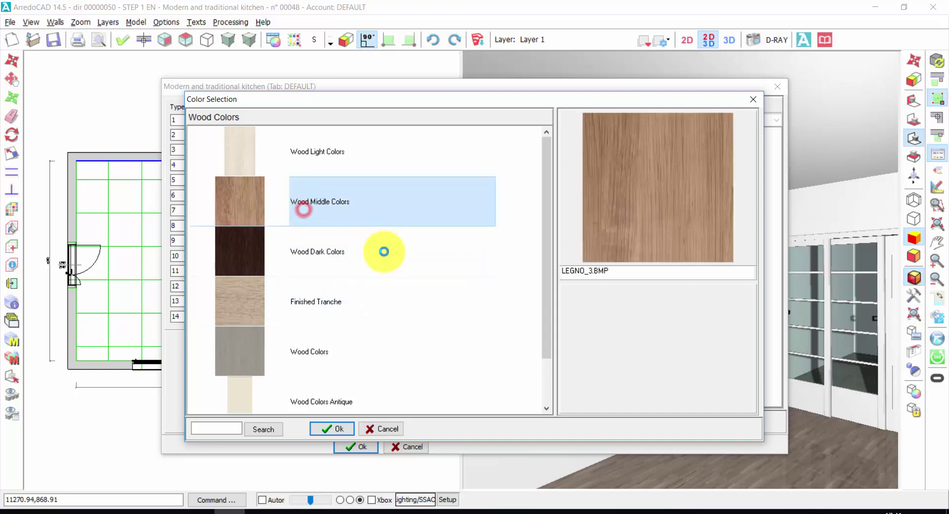
click(408, 269)
scroll(407, 270, down, 15)
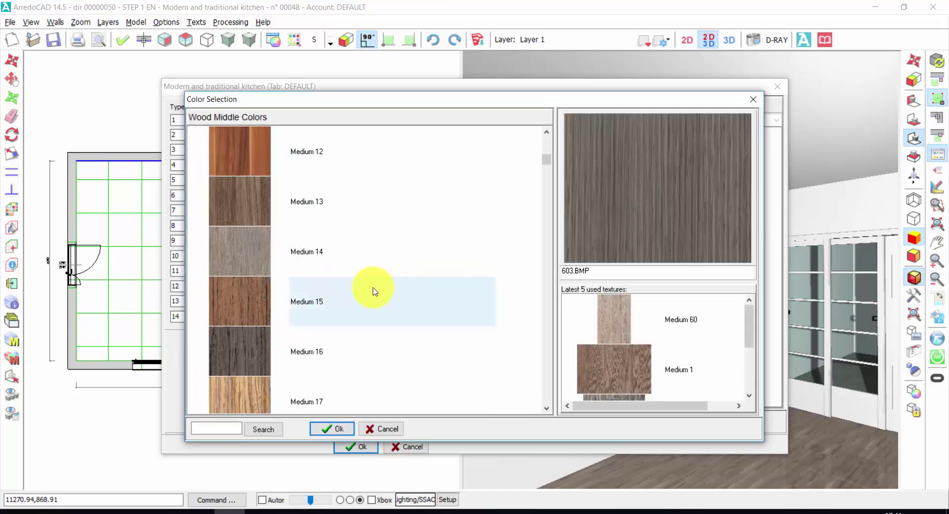
scroll(373, 292, down, 5)
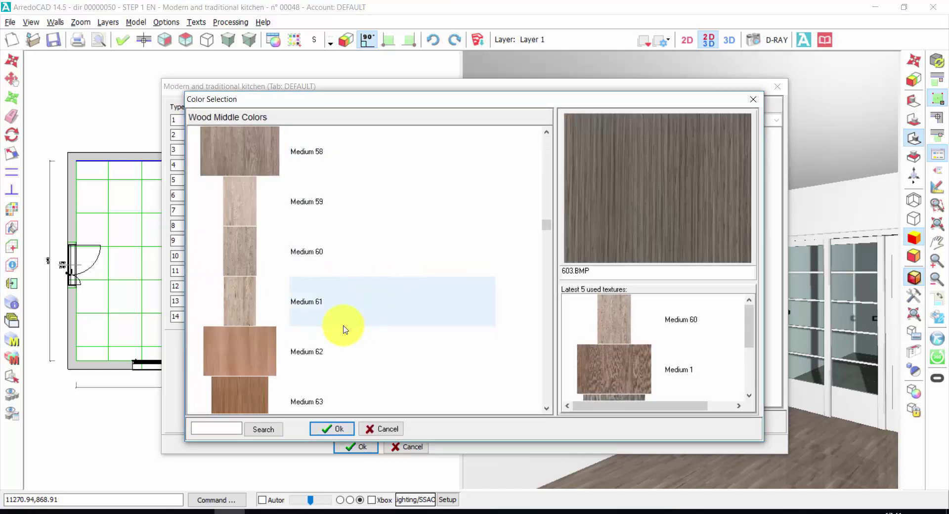
click(249, 266)
double_click(299, 252)
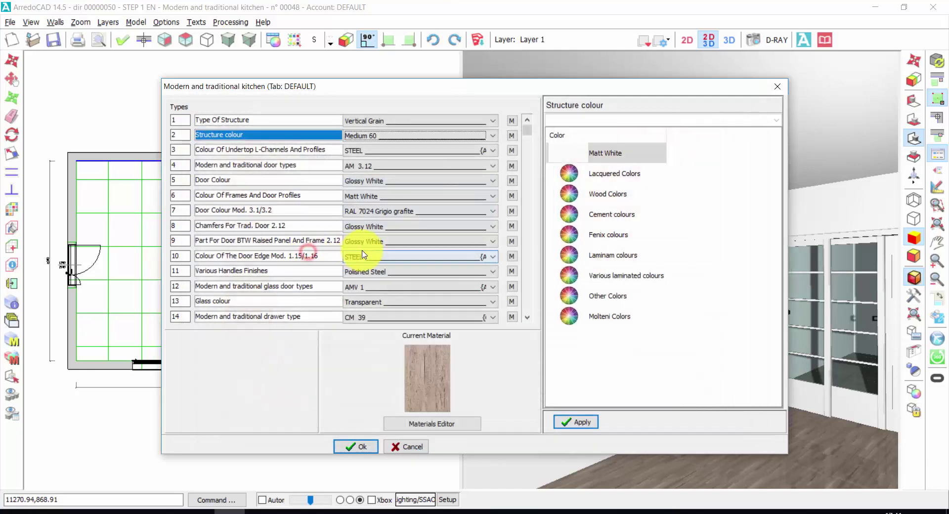
Step: Set the door colour to Glossy White from Lacquered > Glossy Lacquered Colors
click(430, 180)
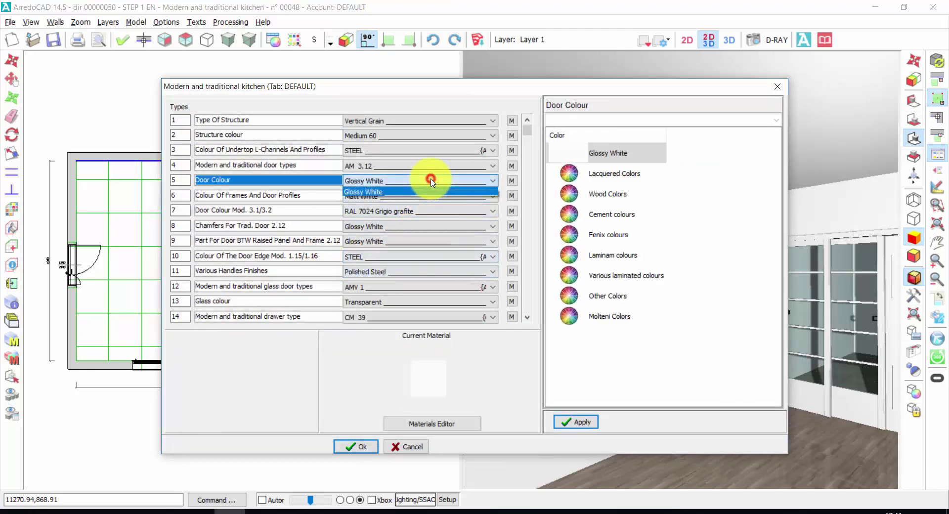
double_click(616, 177)
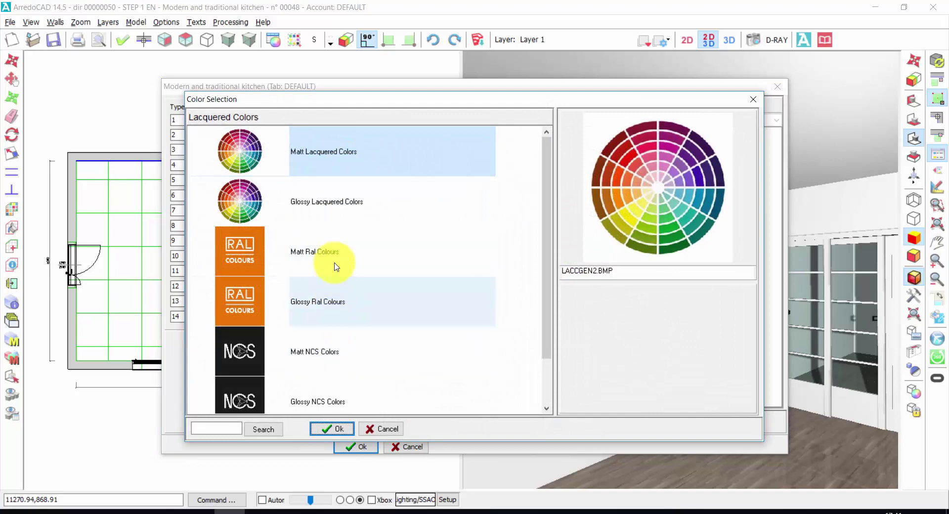
click(333, 211)
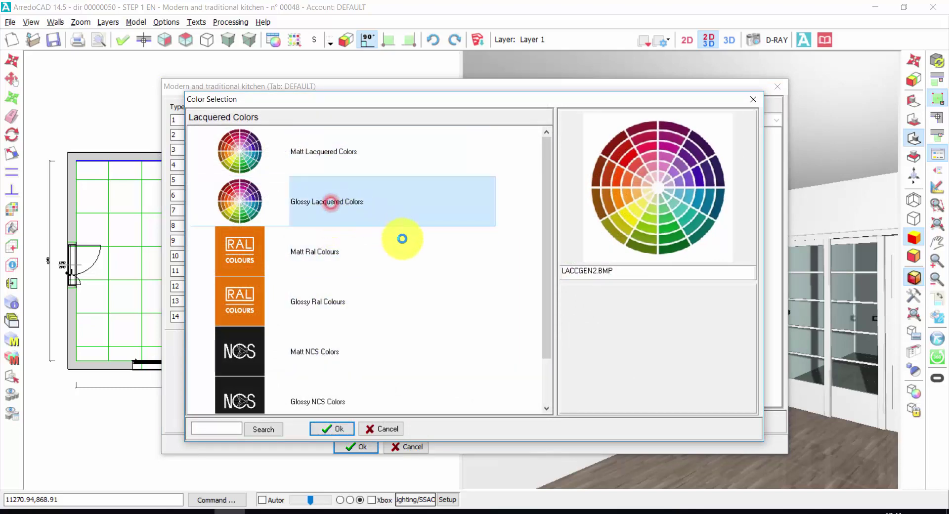
click(440, 303)
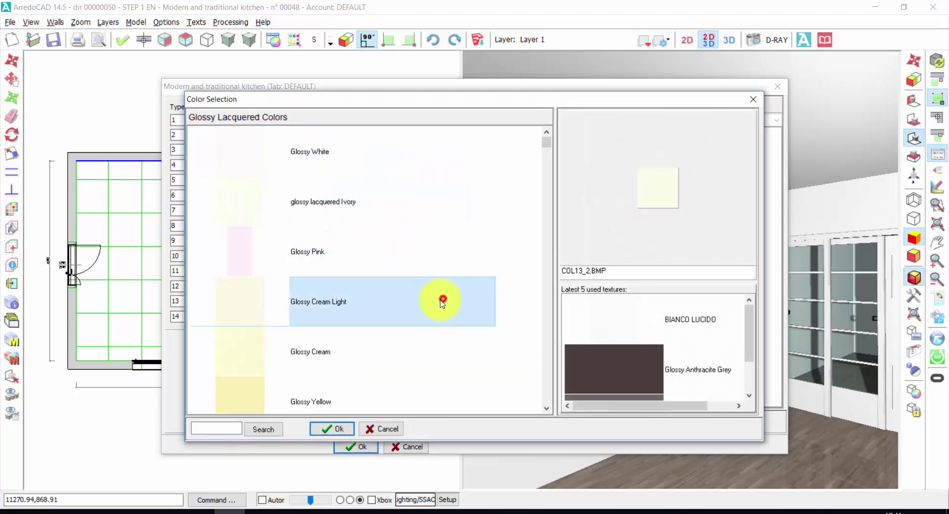
scroll(424, 310, down, 8)
scroll(358, 323, up, 8)
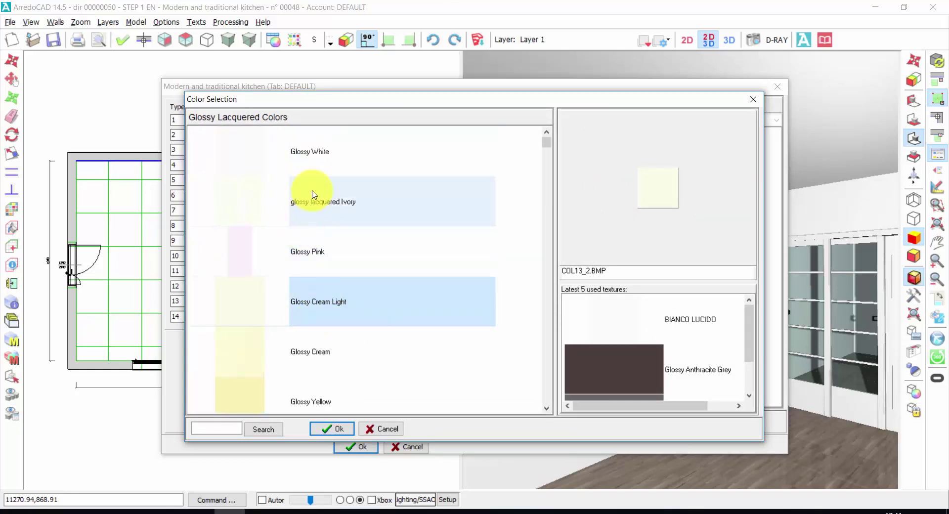
double_click(312, 150)
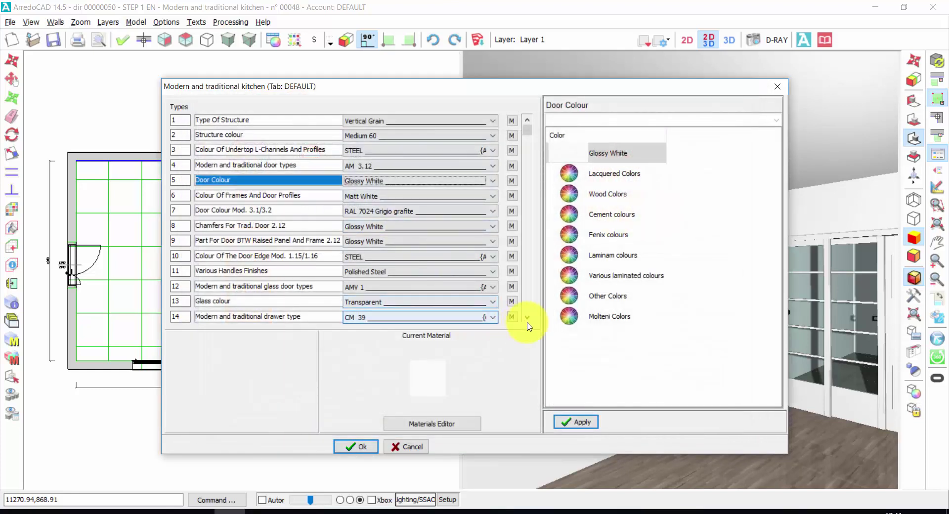
click(528, 317)
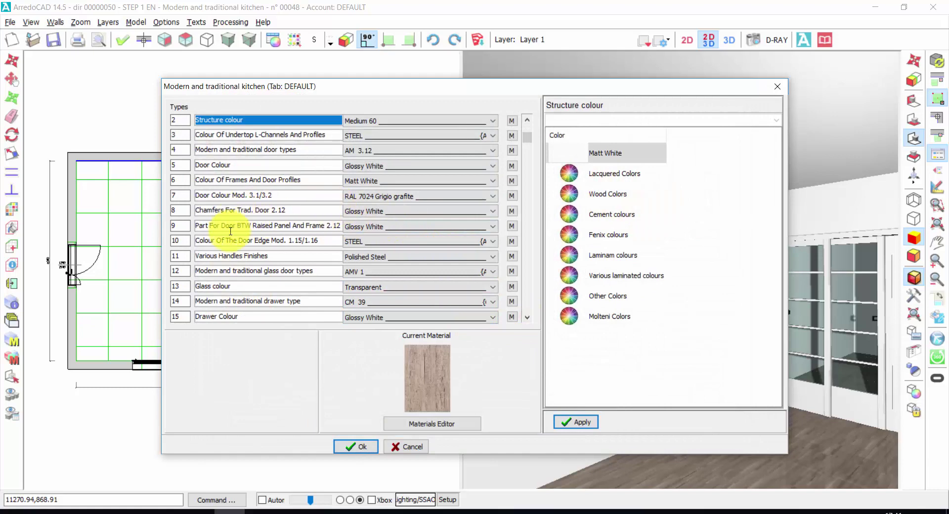